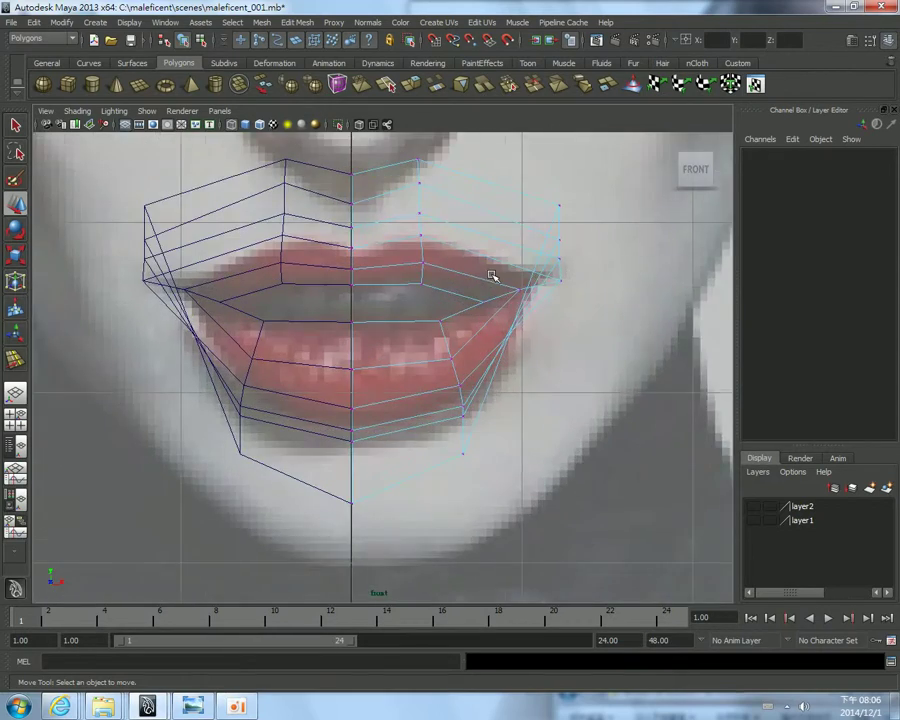
In the front view, move the mouth-corner vertex right and down onto the reference corner
{"action": "key", "text": "space"}
{"action": "key", "text": "space"}
{"action": "mouse_move", "coordinate": [520, 200]}
{"action": "left_mouse_down", "text": "alt"}
{"action": "mouse_move", "coordinate": [500, 225]}
{"action": "mouse_move", "coordinate": [374, 262]}
{"action": "mouse_move", "coordinate": [358, 283]}
{"action": "left_mouse_up", "text": "alt"}
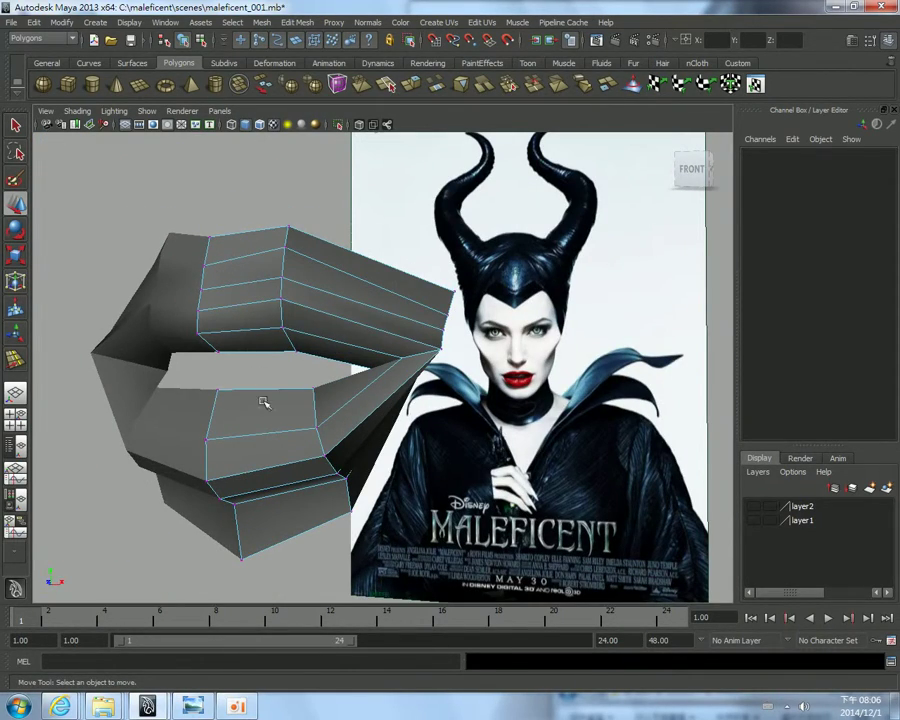
{"action": "mouse_move", "coordinate": [307, 447]}
{"action": "left_mouse_down", "text": "alt"}
{"action": "mouse_move", "coordinate": [424, 357]}
{"action": "mouse_move", "coordinate": [410, 364]}
{"action": "mouse_move", "coordinate": [414, 412]}
{"action": "mouse_move", "coordinate": [466, 310]}
{"action": "mouse_move", "coordinate": [441, 238]}
{"action": "left_mouse_up", "text": "alt"}
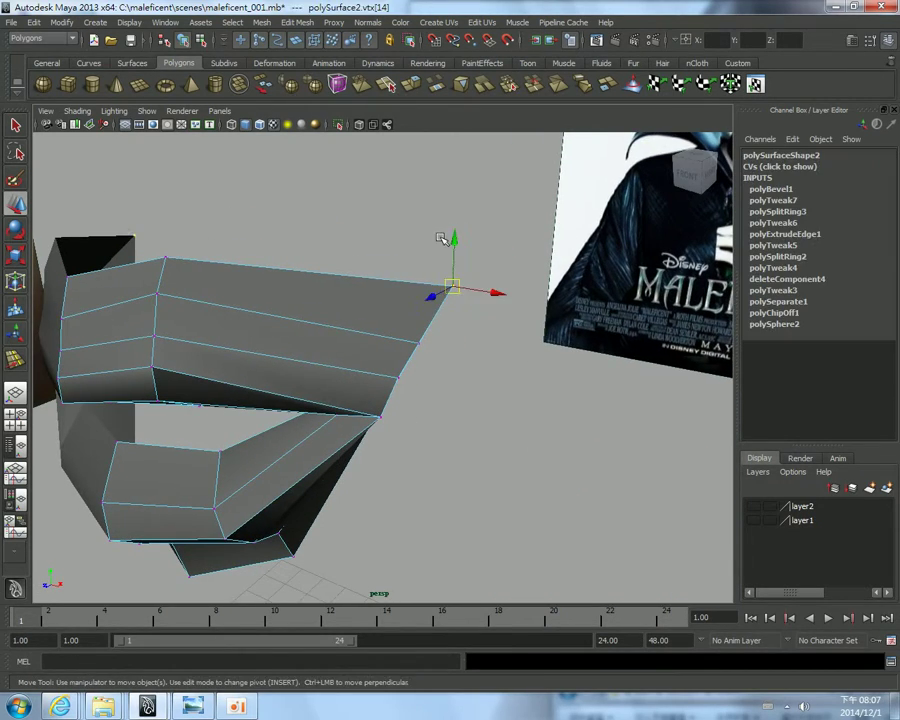
{"action": "key", "text": "space"}
{"action": "key", "text": "space"}
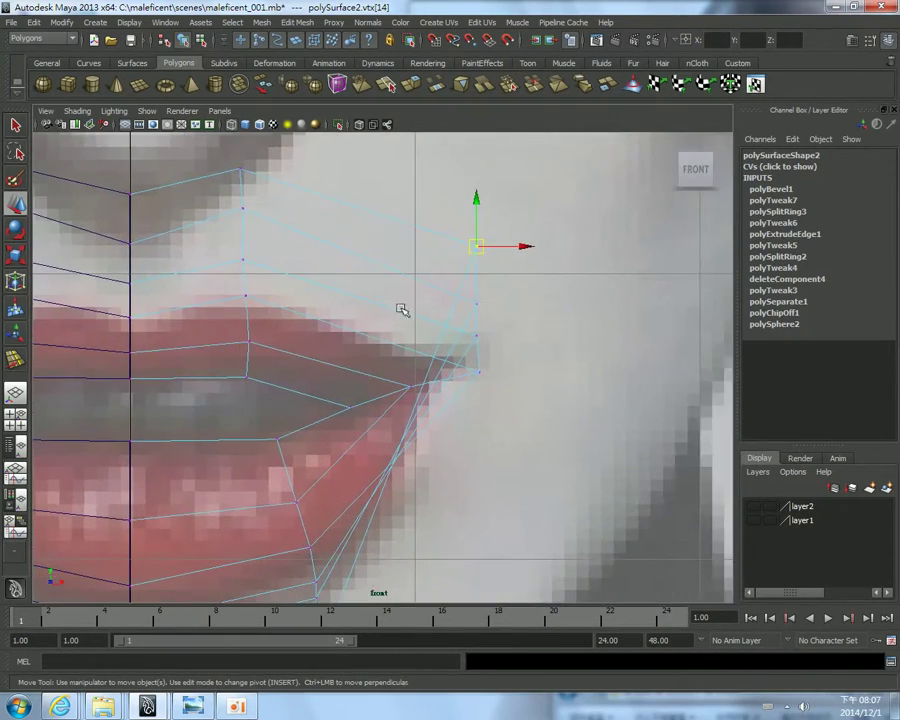
{"action": "left_click_drag", "start_coordinate": [478, 257], "coordinate": [513, 259]}
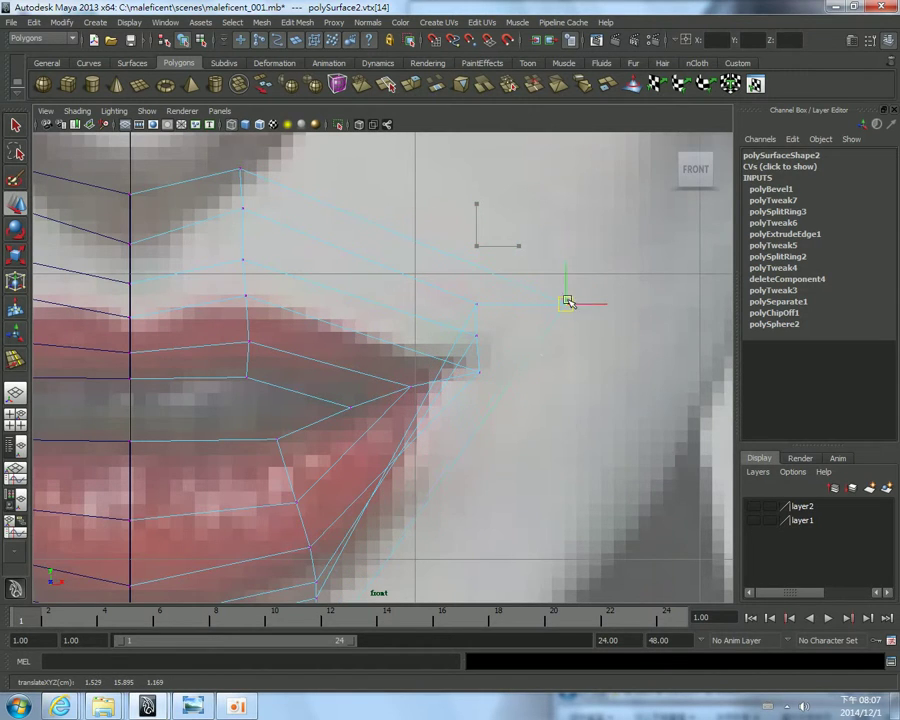
In the side view, pull the top lip-corner vertices up and left to follow the profile
{"action": "key", "text": "space"}
{"action": "key", "text": "space"}
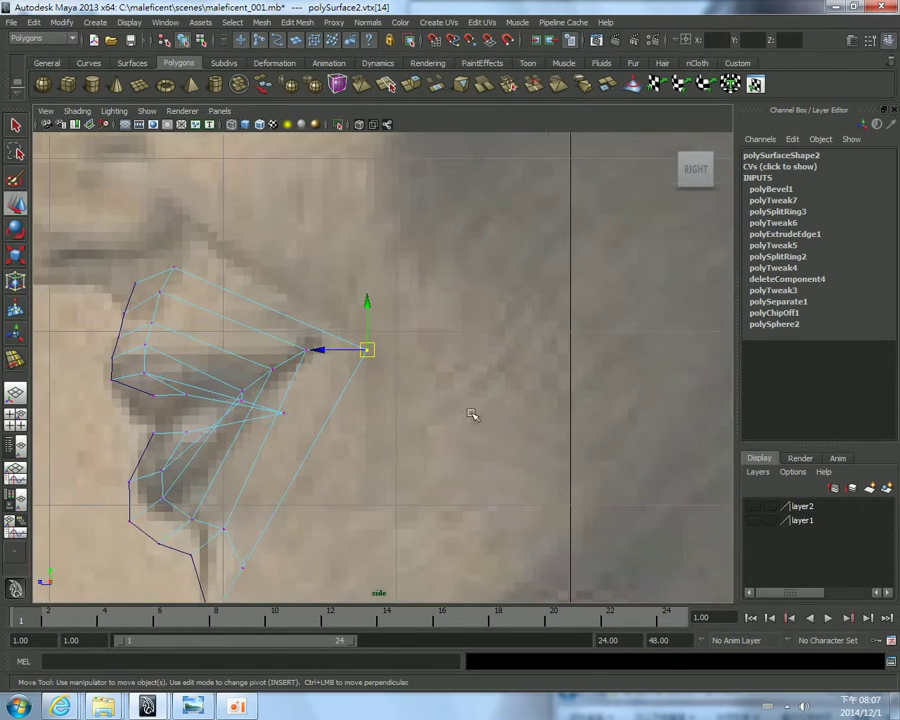
{"action": "left_click", "coordinate": [311, 302]}
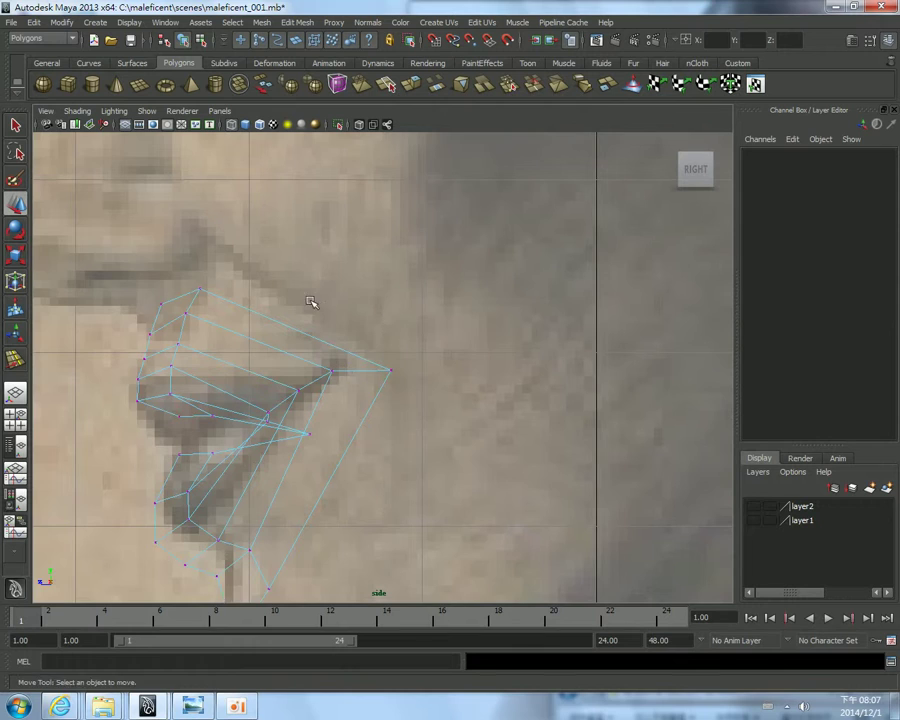
{"action": "middle_click_drag", "start_coordinate": [311, 302], "coordinate": [293, 313], "text": "alt"}
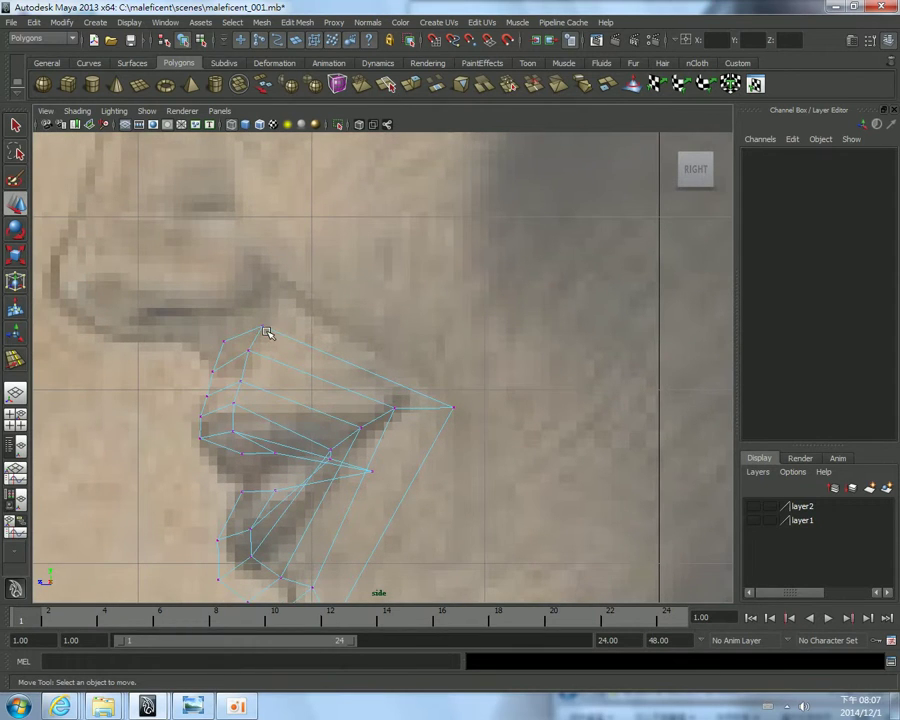
{"action": "left_click", "coordinate": [266, 333]}
{"action": "left_click_drag", "start_coordinate": [264, 328], "coordinate": [258, 318]}
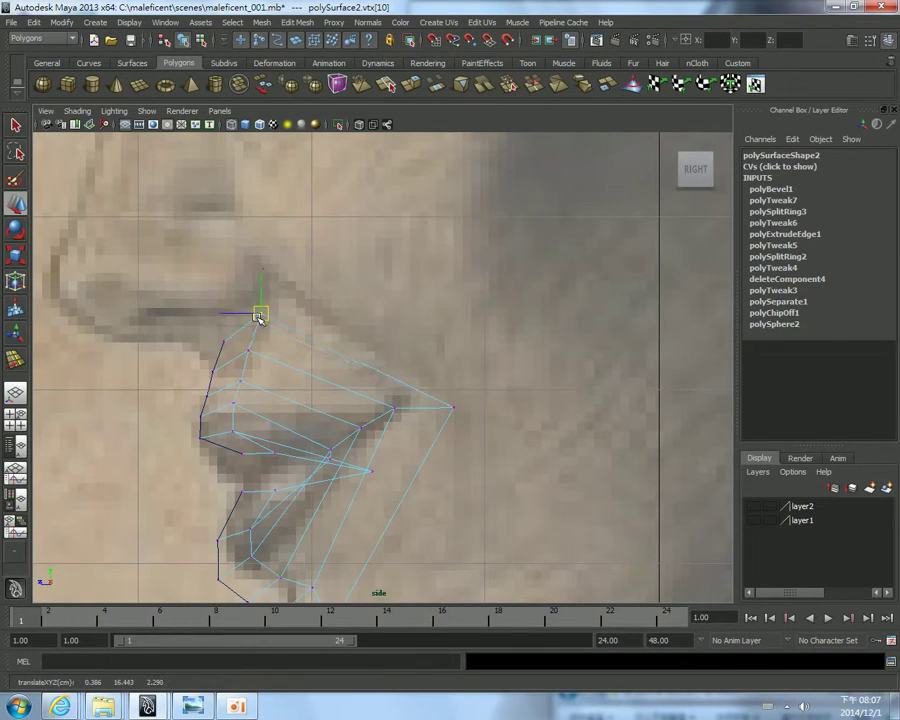
{"action": "mouse_move", "coordinate": [258, 313]}
{"action": "middle_mouse_down", "text": "alt"}
{"action": "mouse_move", "coordinate": [272, 324]}
{"action": "mouse_move", "coordinate": [340, 275]}
{"action": "middle_mouse_up", "text": "alt"}
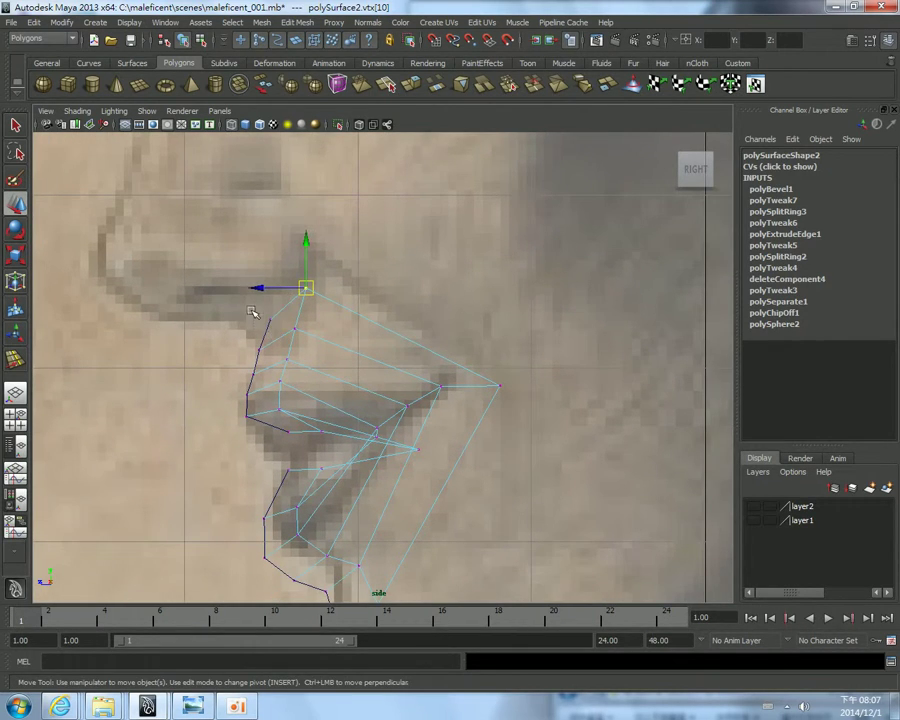
{"action": "left_click", "coordinate": [266, 320]}
{"action": "scroll", "coordinate": [346, 267], "scroll_direction": "down", "scroll_amount": 3}
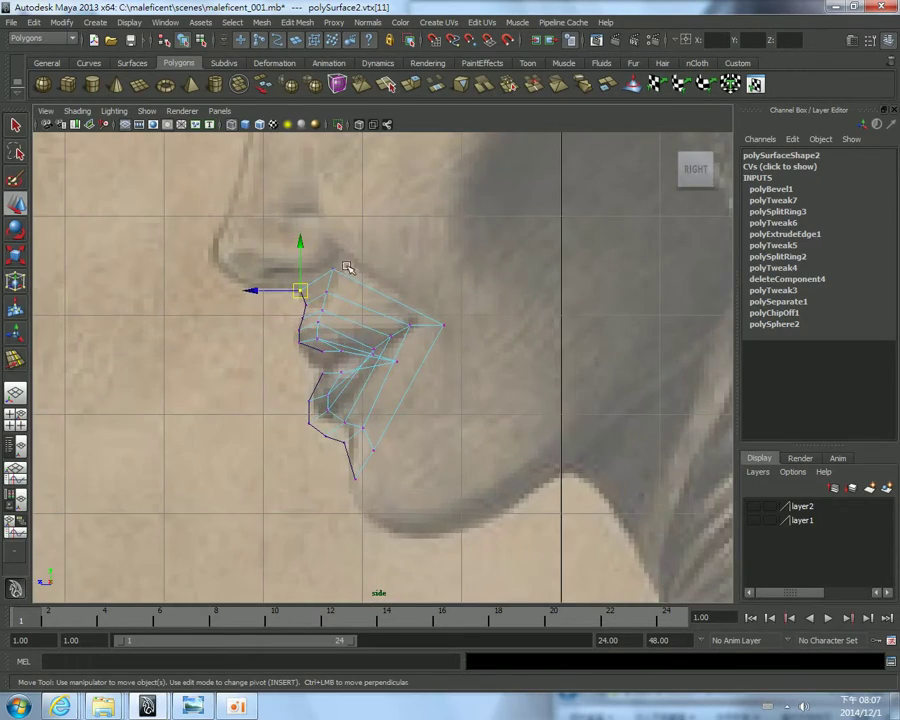
{"action": "key", "text": "space"}
{"action": "key", "text": "space"}
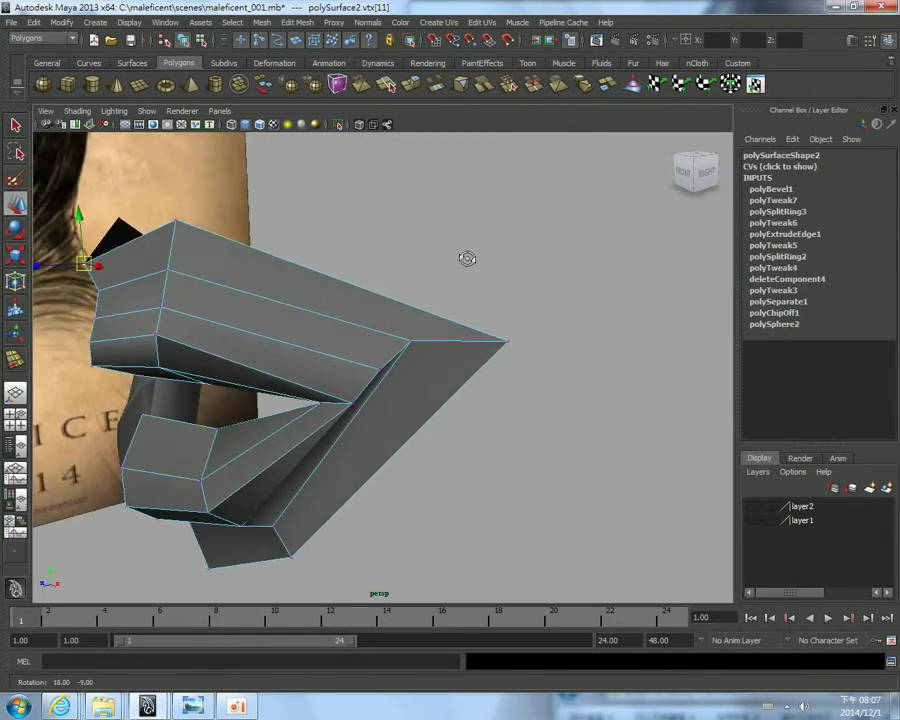
{"action": "scroll", "coordinate": [464, 256], "scroll_direction": "up", "scroll_amount": 3}
{"action": "mouse_move", "coordinate": [445, 260]}
{"action": "left_mouse_down", "text": "alt"}
{"action": "mouse_move", "coordinate": [417, 234]}
{"action": "mouse_move", "coordinate": [410, 304]}
{"action": "left_mouse_up", "text": "alt"}
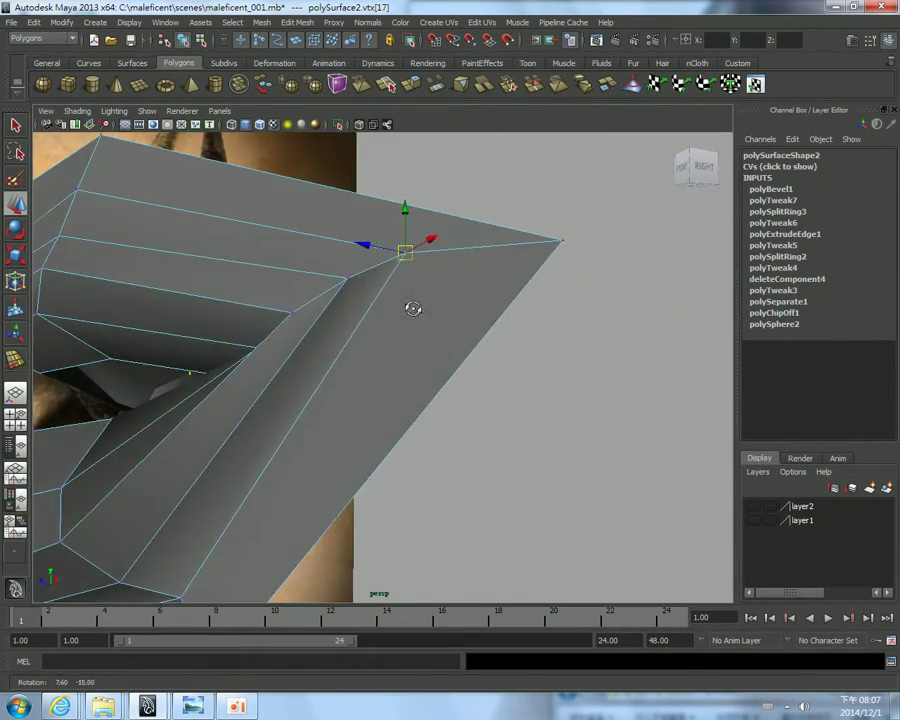
In the front view, tuck the lip-tip vertices slightly left and down toward the reference lips
{"action": "key", "text": "space"}
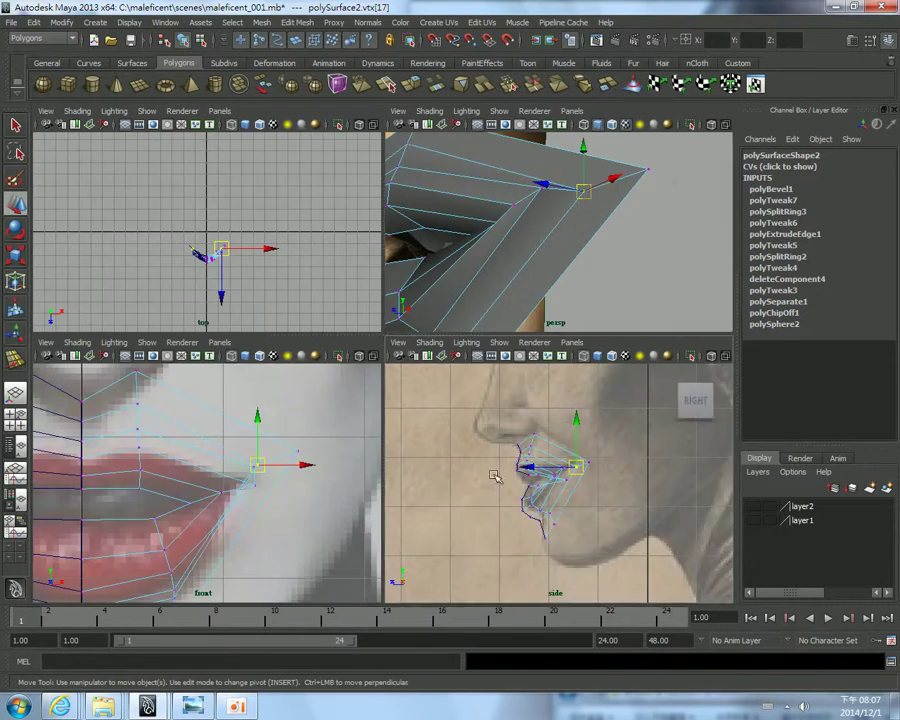
{"action": "key", "text": "space"}
{"action": "key", "text": "space"}
{"action": "key", "text": "space"}
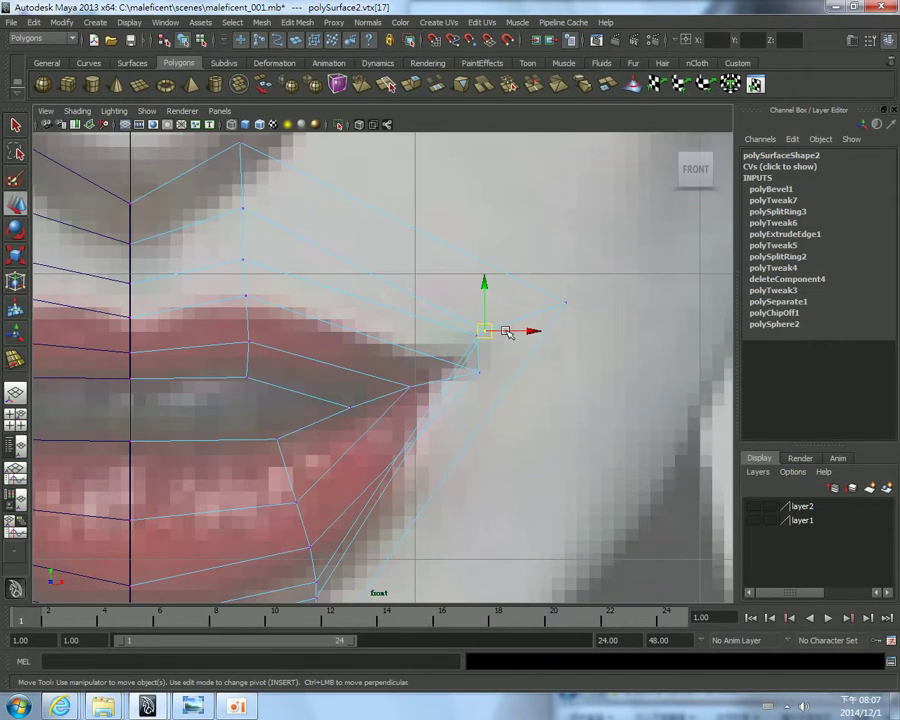
{"action": "mouse_move", "coordinate": [507, 331]}
{"action": "left_mouse_down"}
{"action": "mouse_move", "coordinate": [466, 324]}
{"action": "mouse_move", "coordinate": [494, 352]}
{"action": "mouse_move", "coordinate": [396, 389]}
{"action": "left_mouse_up"}
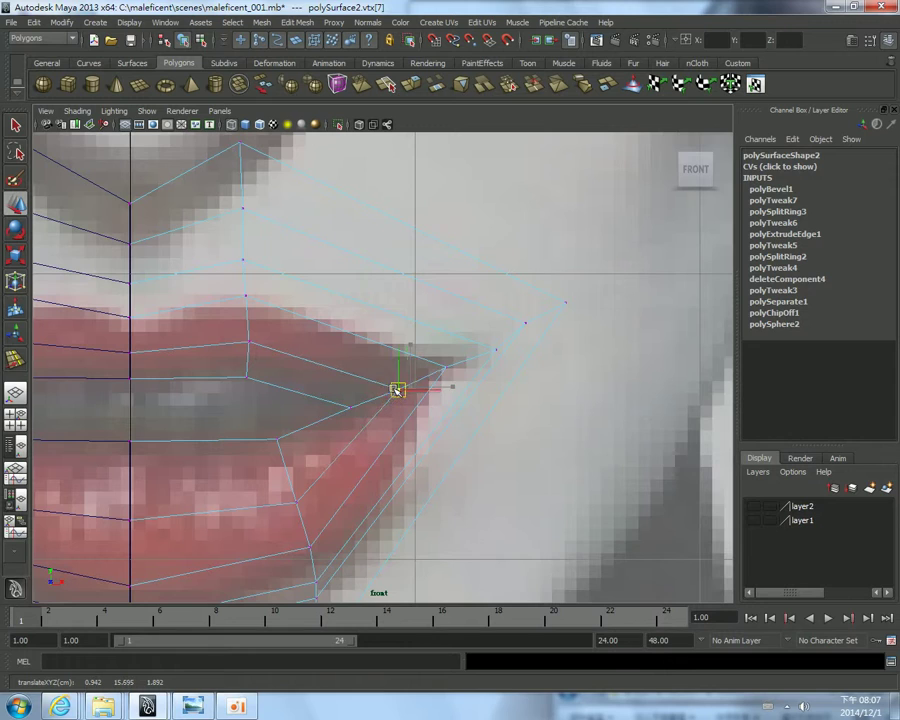
{"action": "left_click", "coordinate": [487, 348]}
{"action": "left_click_drag", "start_coordinate": [486, 346], "coordinate": [487, 351]}
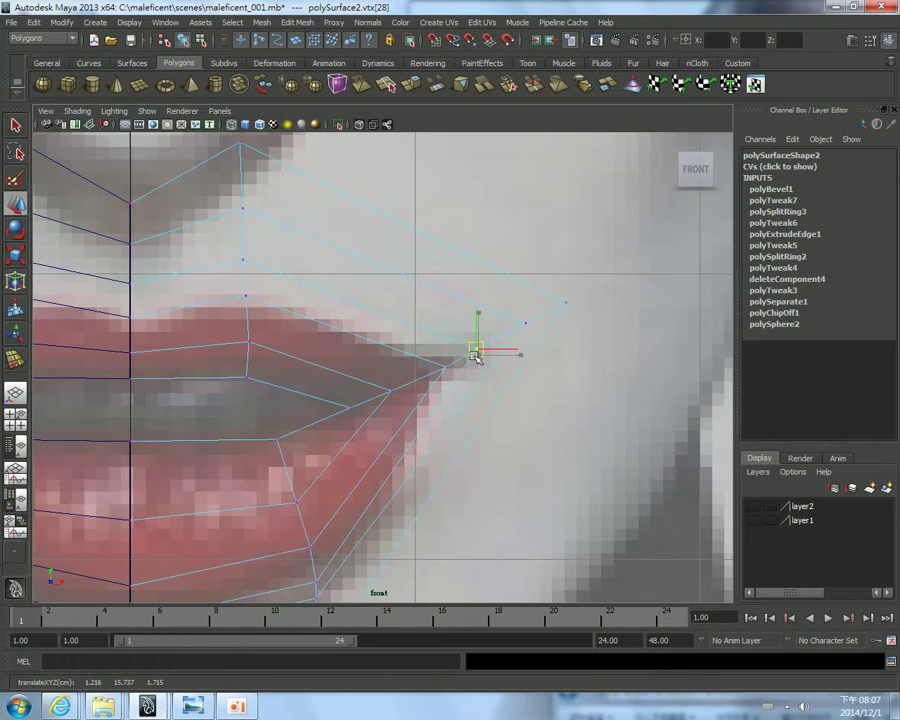
{"action": "left_click_drag", "start_coordinate": [444, 368], "coordinate": [436, 374]}
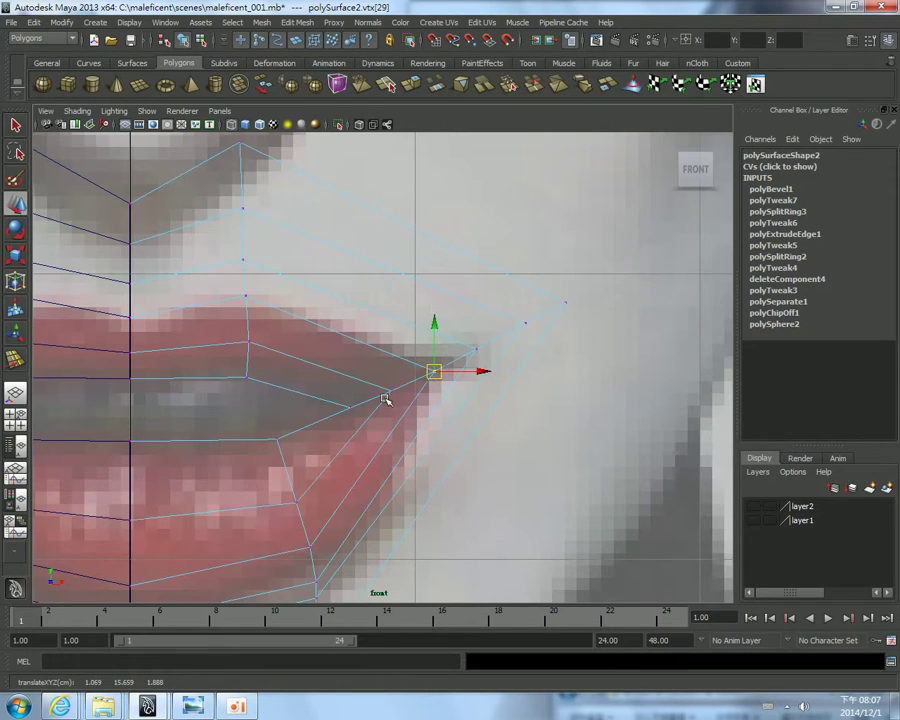
In the perspective view, lower the selected mouth-corner vertex
{"action": "key", "text": "space"}
{"action": "key", "text": "space"}
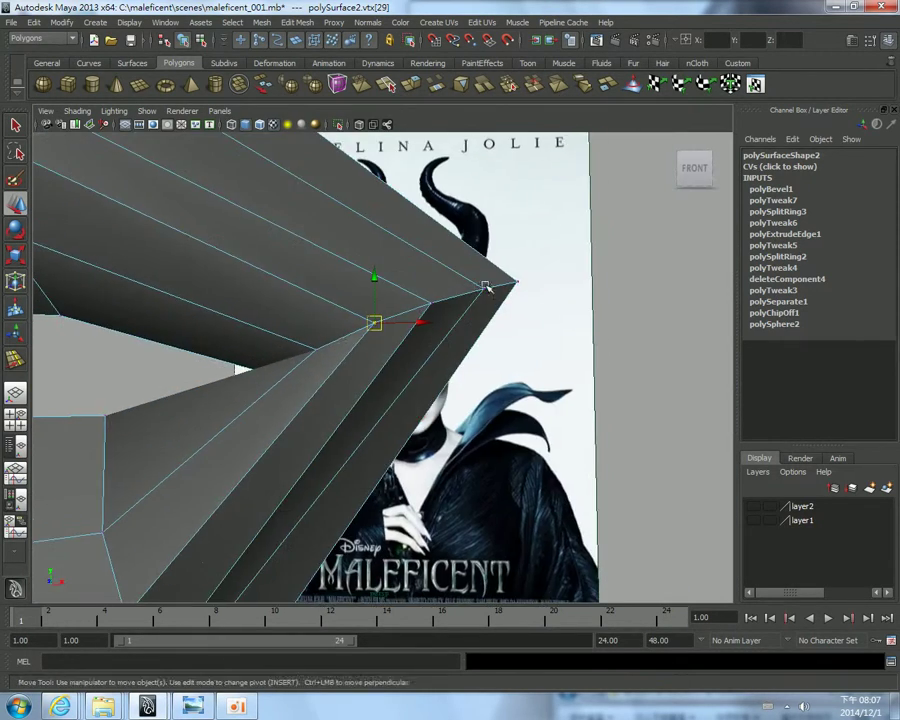
{"action": "mouse_move", "coordinate": [486, 288]}
{"action": "left_mouse_down", "text": "alt"}
{"action": "mouse_move", "coordinate": [396, 355]}
{"action": "mouse_move", "coordinate": [370, 330]}
{"action": "mouse_move", "coordinate": [446, 336]}
{"action": "mouse_move", "coordinate": [396, 356]}
{"action": "mouse_move", "coordinate": [382, 394]}
{"action": "mouse_move", "coordinate": [442, 364]}
{"action": "mouse_move", "coordinate": [409, 389]}
{"action": "mouse_move", "coordinate": [361, 396]}
{"action": "mouse_move", "coordinate": [452, 375]}
{"action": "mouse_move", "coordinate": [426, 360]}
{"action": "mouse_move", "coordinate": [450, 358]}
{"action": "mouse_move", "coordinate": [426, 378]}
{"action": "mouse_move", "coordinate": [428, 368]}
{"action": "mouse_move", "coordinate": [422, 392]}
{"action": "mouse_move", "coordinate": [403, 392]}
{"action": "mouse_move", "coordinate": [352, 436]}
{"action": "mouse_move", "coordinate": [266, 452]}
{"action": "mouse_move", "coordinate": [307, 408]}
{"action": "mouse_move", "coordinate": [364, 394]}
{"action": "mouse_move", "coordinate": [395, 367]}
{"action": "left_mouse_up", "text": "alt"}
{"action": "scroll", "coordinate": [372, 355], "scroll_direction": "down", "scroll_amount": 5}
{"action": "scroll", "coordinate": [444, 340], "scroll_direction": "up", "scroll_amount": 5}
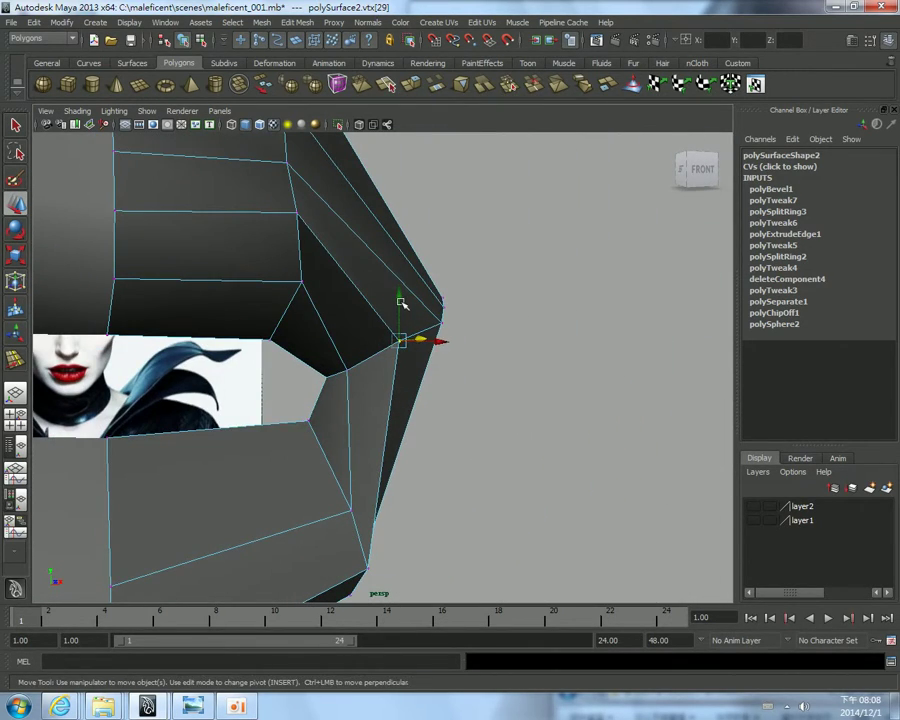
{"action": "mouse_move", "coordinate": [400, 302]}
{"action": "left_mouse_down"}
{"action": "mouse_move", "coordinate": [401, 311]}
{"action": "mouse_move", "coordinate": [273, 317]}
{"action": "mouse_move", "coordinate": [377, 342]}
{"action": "mouse_move", "coordinate": [334, 347]}
{"action": "left_mouse_up"}
In the side view, shift the selected lip vertex slightly right and return to vertex mode
{"action": "key", "text": "space"}
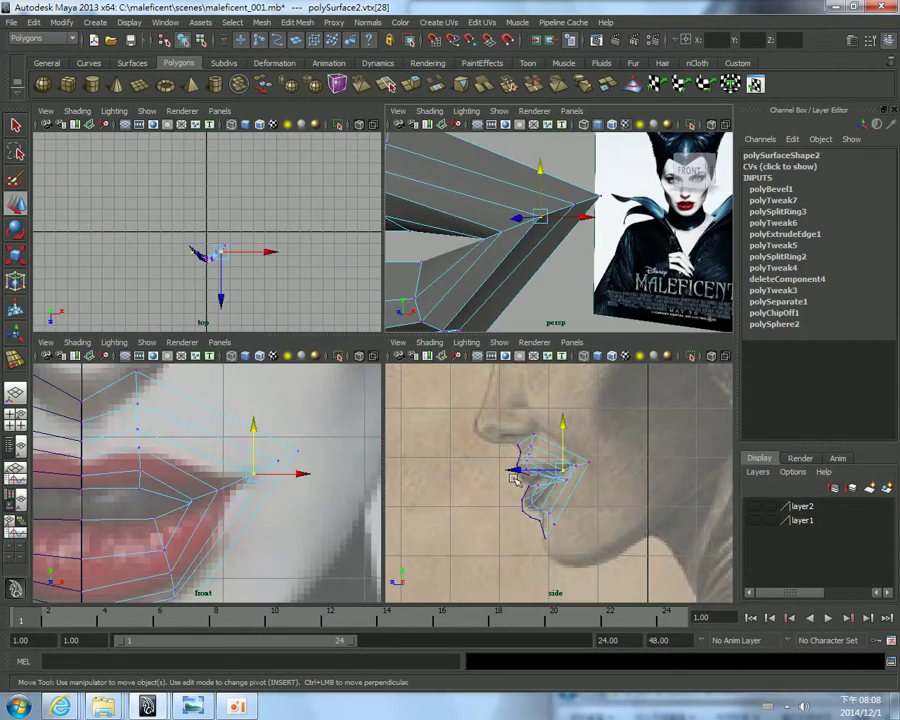
{"action": "key", "text": "space"}
{"action": "middle_click_drag", "start_coordinate": [502, 426], "coordinate": [448, 348], "text": "alt"}
{"action": "scroll", "coordinate": [420, 360], "scroll_direction": "down", "scroll_amount": 5}
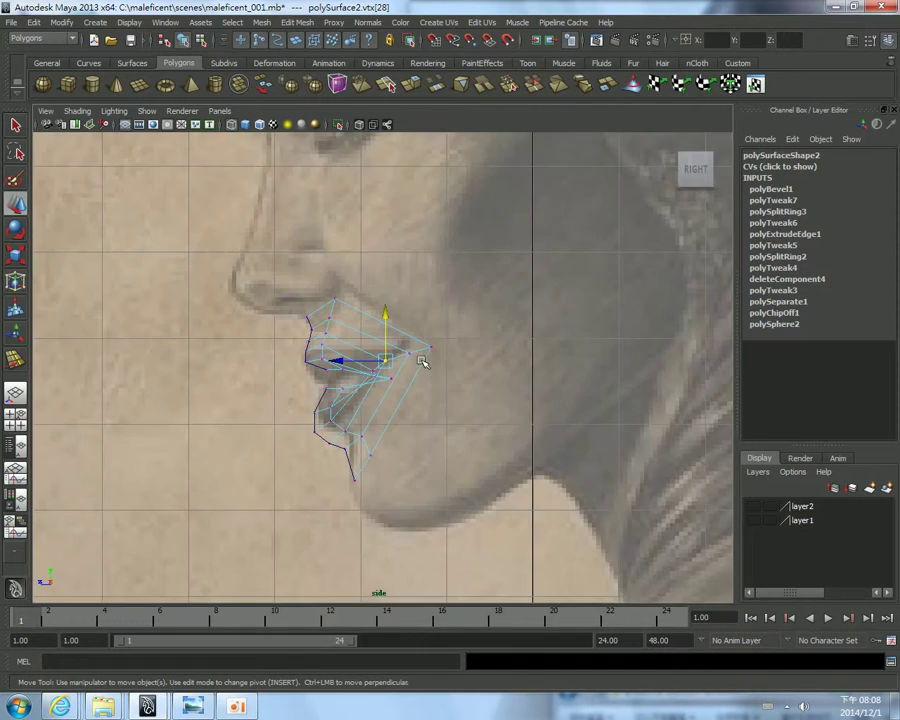
{"action": "scroll", "coordinate": [406, 362], "scroll_direction": "up", "scroll_amount": 3}
{"action": "scroll", "coordinate": [410, 360], "scroll_direction": "up", "scroll_amount": 2}
{"action": "left_click_drag", "start_coordinate": [392, 350], "coordinate": [404, 349]}
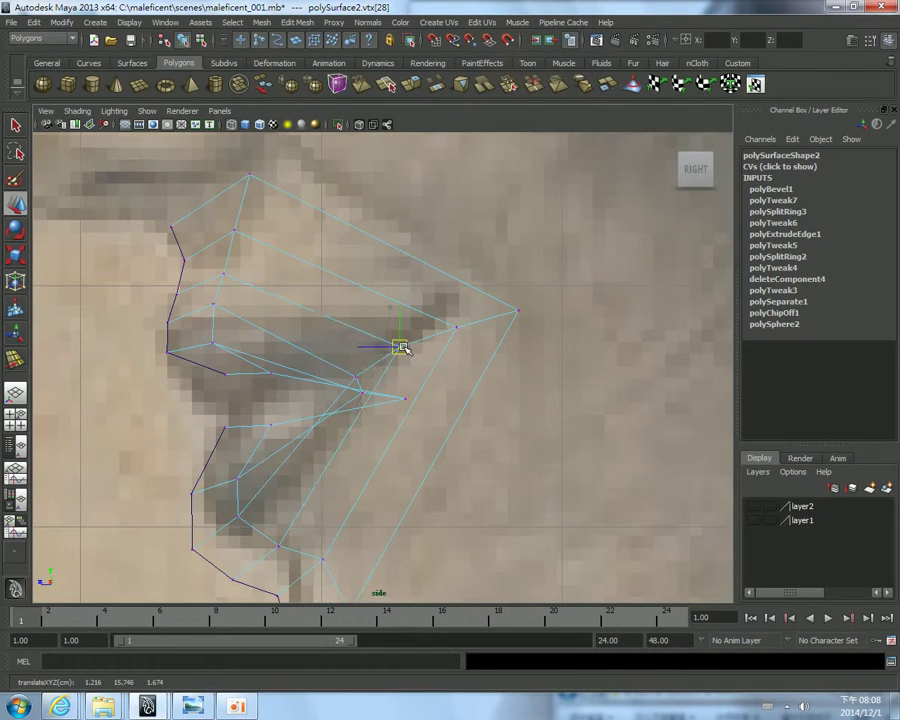
{"action": "key", "text": "F8"}
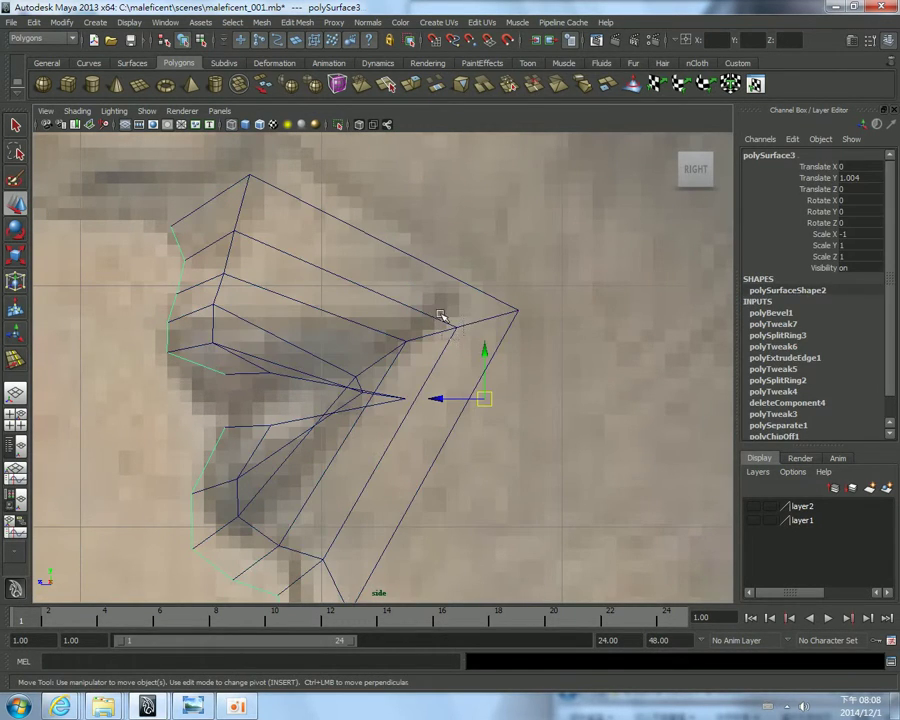
{"action": "right_click", "coordinate": [451, 313]}
{"action": "left_click", "coordinate": [417, 313]}
{"action": "left_click_drag", "start_coordinate": [474, 326], "coordinate": [444, 316]}
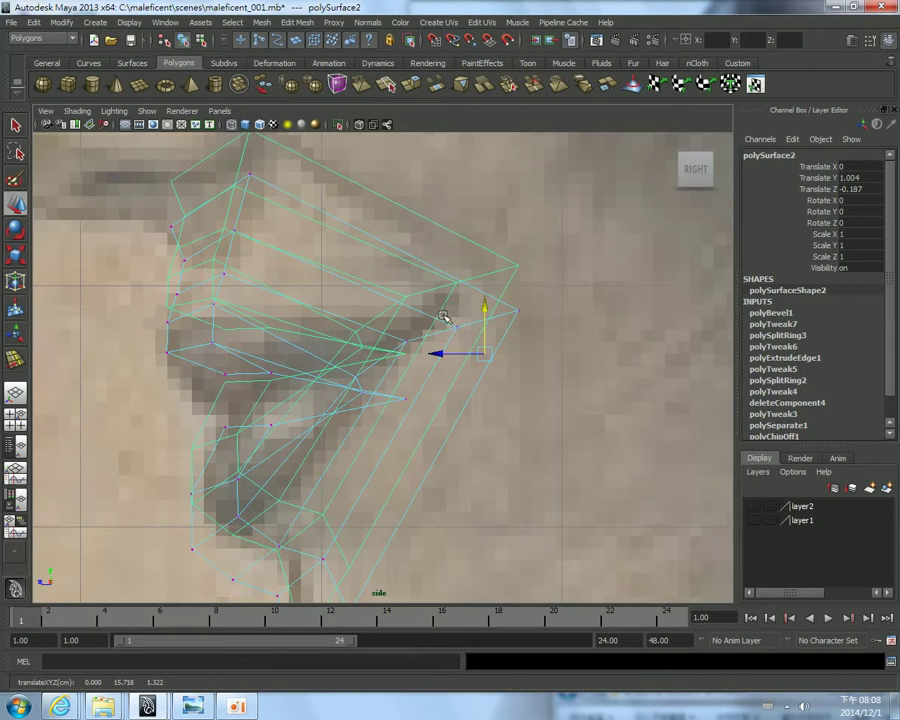
{"action": "key", "text": "ctrl+z"}
{"action": "key", "text": "ctrl+z"}
Pull the vertex near the lip-corner tip up and left to match the side profile
{"action": "right_click", "coordinate": [456, 326]}
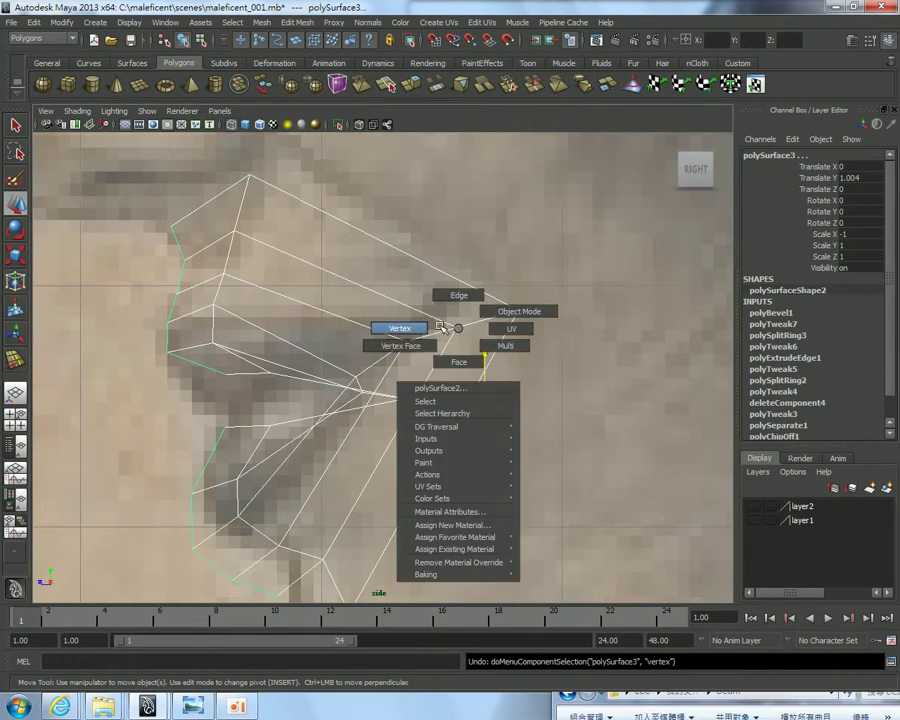
{"action": "left_click", "coordinate": [400, 324]}
{"action": "left_click", "coordinate": [456, 327]}
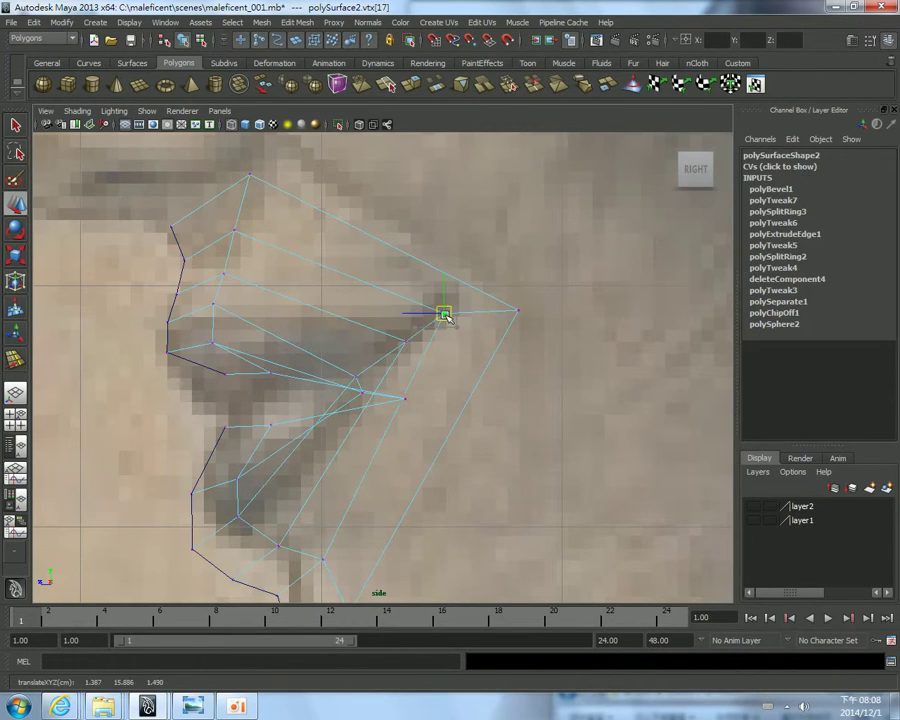
{"action": "left_click_drag", "start_coordinate": [521, 311], "coordinate": [509, 298]}
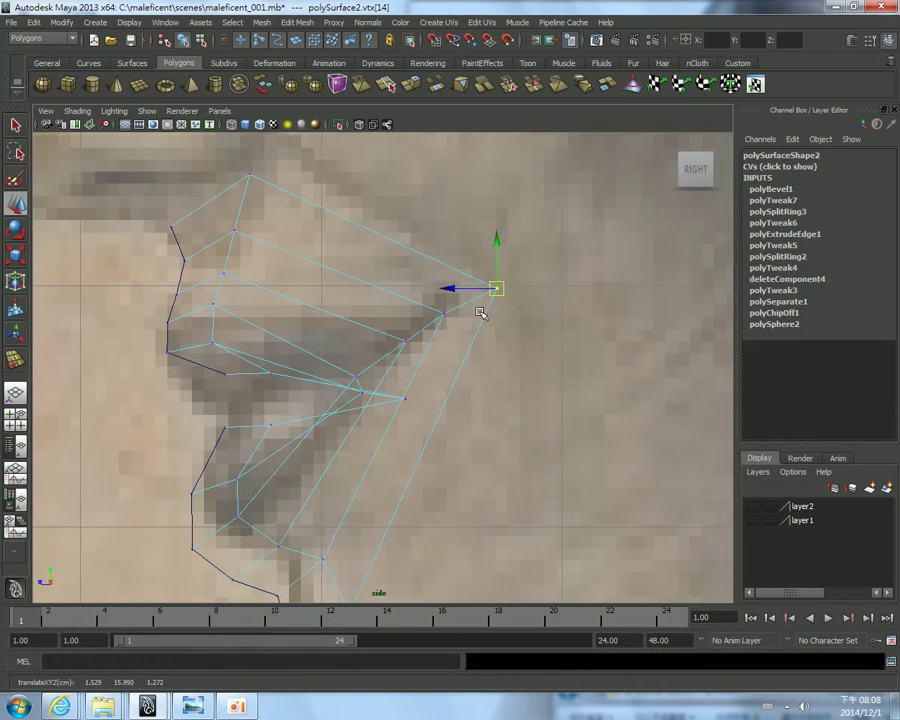
{"action": "scroll", "coordinate": [480, 313], "scroll_direction": "up", "scroll_amount": 3}
{"action": "left_click", "coordinate": [409, 343]}
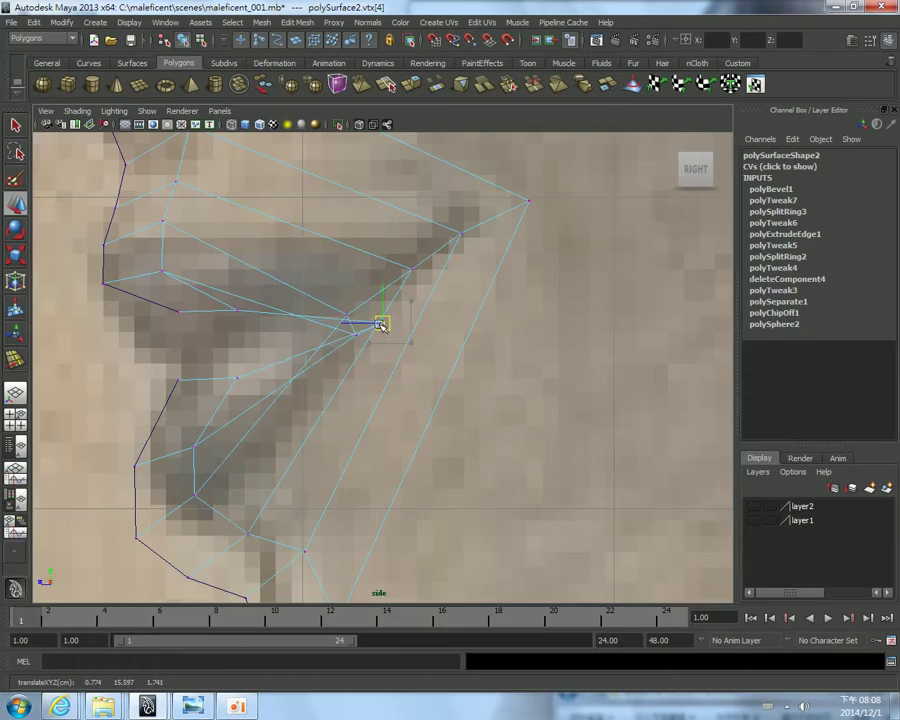
{"action": "key", "text": "space"}
{"action": "key", "text": "space"}
{"action": "mouse_move", "coordinate": [486, 256]}
{"action": "left_mouse_down", "text": "alt"}
{"action": "mouse_move", "coordinate": [308, 287]}
{"action": "mouse_move", "coordinate": [291, 281]}
{"action": "mouse_move", "coordinate": [243, 297]}
{"action": "mouse_move", "coordinate": [259, 311]}
{"action": "left_mouse_up", "text": "alt"}
Return the lips to object mode and insert an edge loop across the upper lip
{"action": "right_click", "coordinate": [263, 313]}
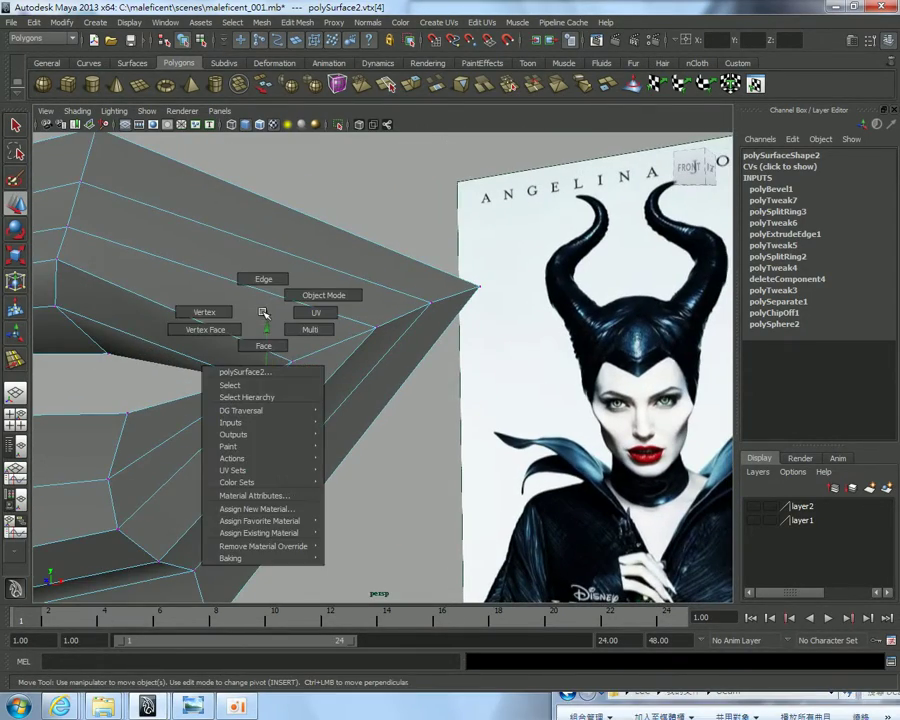
{"action": "right_click_drag", "start_coordinate": [342, 270], "coordinate": [342, 270]}
{"action": "scroll", "coordinate": [290, 275], "scroll_direction": "down", "scroll_amount": 3}
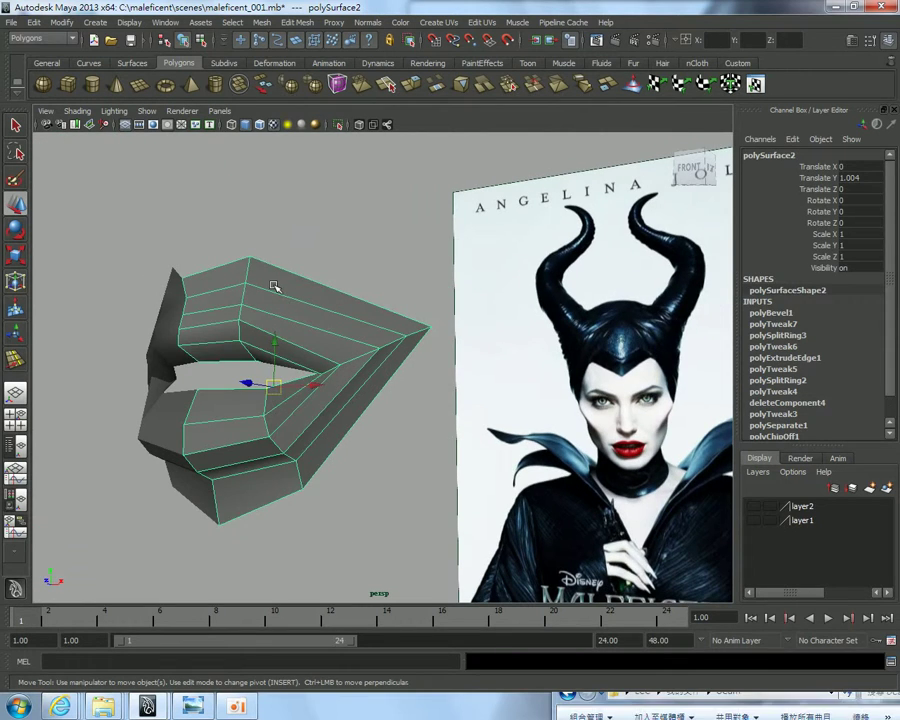
{"action": "right_click_drag", "start_coordinate": [273, 285], "coordinate": [215, 302], "text": "shift"}
{"action": "scroll", "coordinate": [310, 324], "scroll_direction": "up", "scroll_amount": 3}
Insert an edge loop through the lower lip near the mouth corner, then maximize the front view
{"action": "left_click_drag", "start_coordinate": [228, 338], "coordinate": [226, 318]}
{"action": "scroll", "coordinate": [245, 315], "scroll_direction": "down", "scroll_amount": 3}
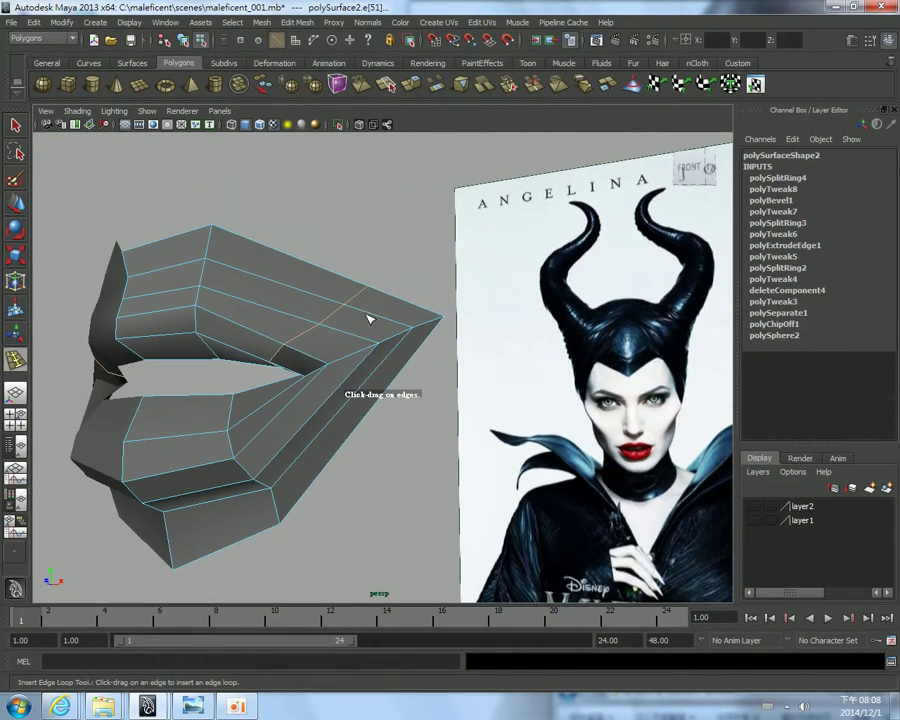
{"action": "left_click_drag", "start_coordinate": [295, 405], "coordinate": [390, 356], "text": "alt"}
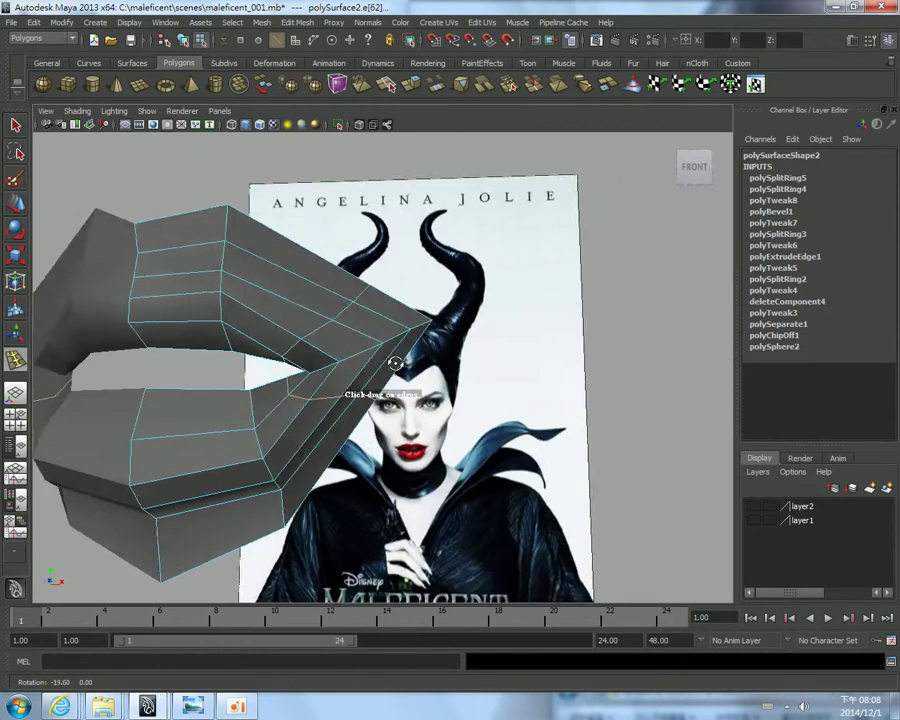
{"action": "key", "text": "w"}
{"action": "right_click_drag", "start_coordinate": [390, 356], "coordinate": [540, 356], "text": "alt"}
{"action": "left_click", "coordinate": [413, 355]}
{"action": "key", "text": "space"}
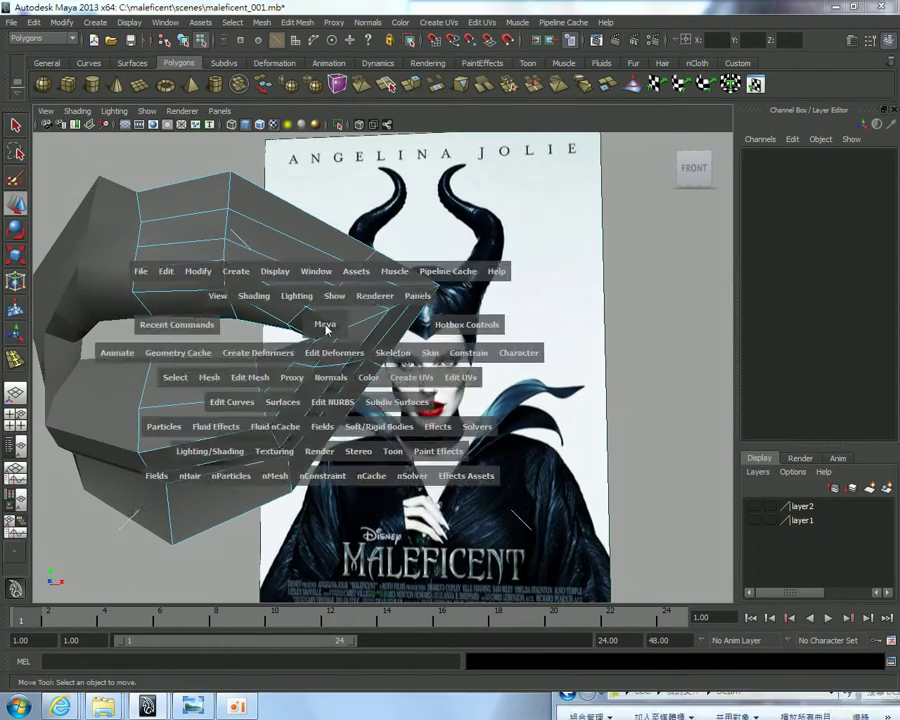
{"action": "key", "text": "space"}
In the front view, move the lip-corner vertices down onto the red lip outline
{"action": "middle_click_drag", "start_coordinate": [286, 376], "coordinate": [226, 376], "text": "alt"}
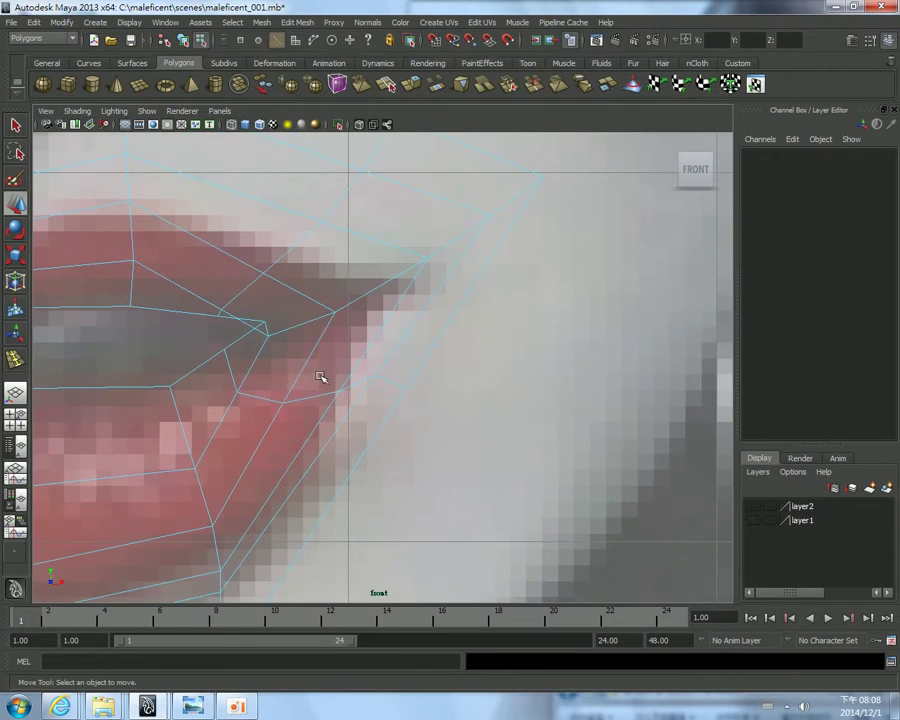
{"action": "right_click_drag", "start_coordinate": [350, 372], "coordinate": [284, 380]}
{"action": "left_click", "coordinate": [222, 311]}
{"action": "mouse_move", "coordinate": [222, 311]}
{"action": "left_mouse_down"}
{"action": "mouse_move", "coordinate": [225, 346]}
{"action": "mouse_move", "coordinate": [211, 378]}
{"action": "left_mouse_up"}
{"action": "left_click", "coordinate": [265, 326]}
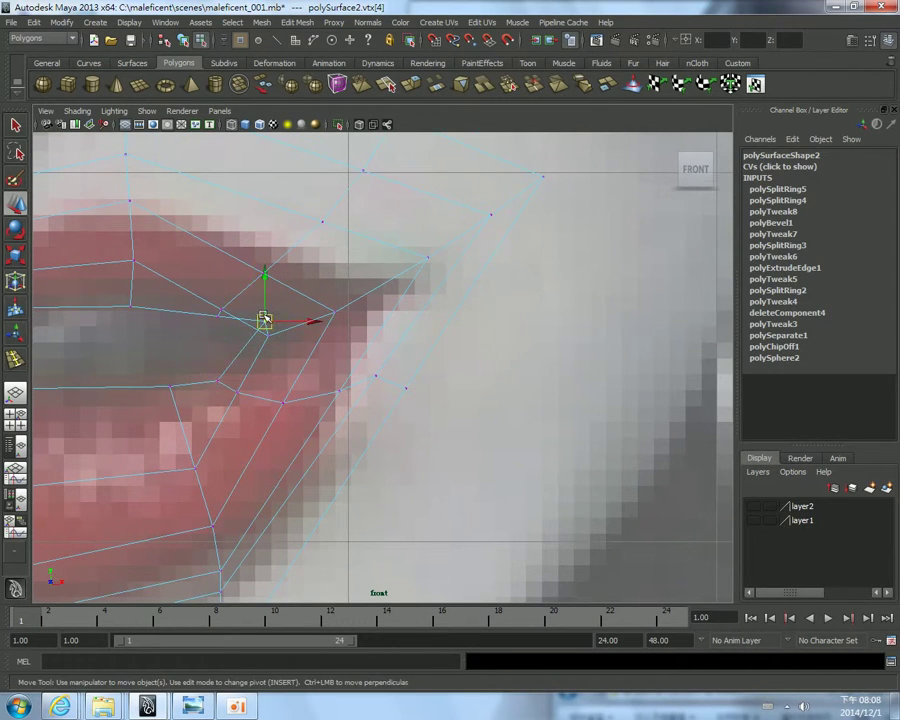
{"action": "left_click_drag", "start_coordinate": [263, 315], "coordinate": [238, 350]}
{"action": "mouse_move", "coordinate": [228, 314]}
{"action": "middle_mouse_down", "text": "alt"}
{"action": "mouse_move", "coordinate": [227, 345]}
{"action": "mouse_move", "coordinate": [260, 333]}
{"action": "middle_mouse_up", "text": "alt"}
{"action": "left_click_drag", "start_coordinate": [231, 366], "coordinate": [247, 343]}
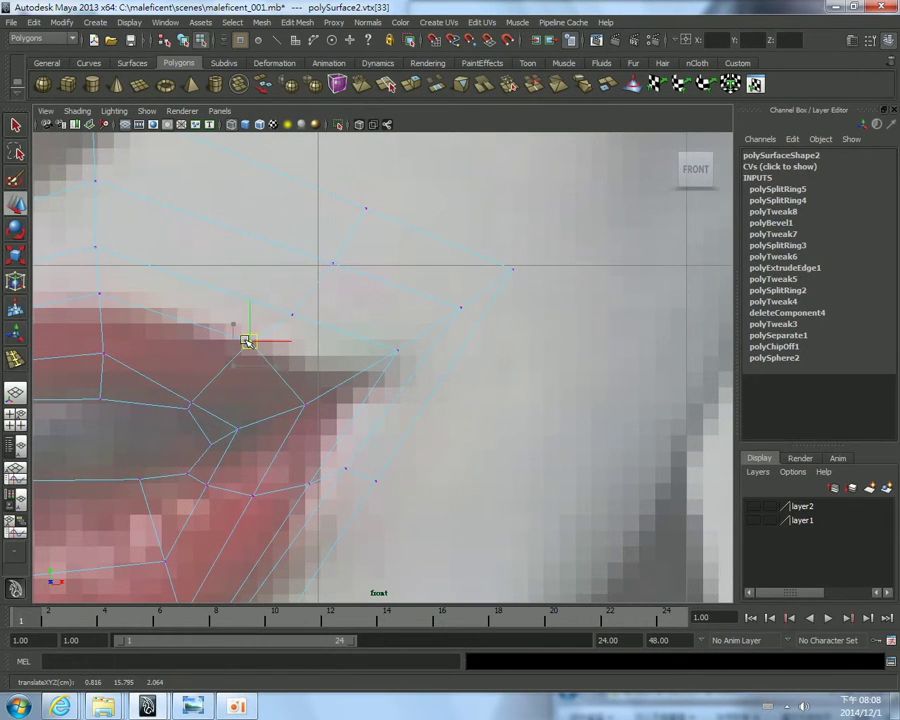
{"action": "left_click", "coordinate": [193, 405]}
{"action": "left_click_drag", "start_coordinate": [195, 404], "coordinate": [219, 384]}
{"action": "left_click", "coordinate": [205, 402]}
{"action": "left_click", "coordinate": [216, 395]}
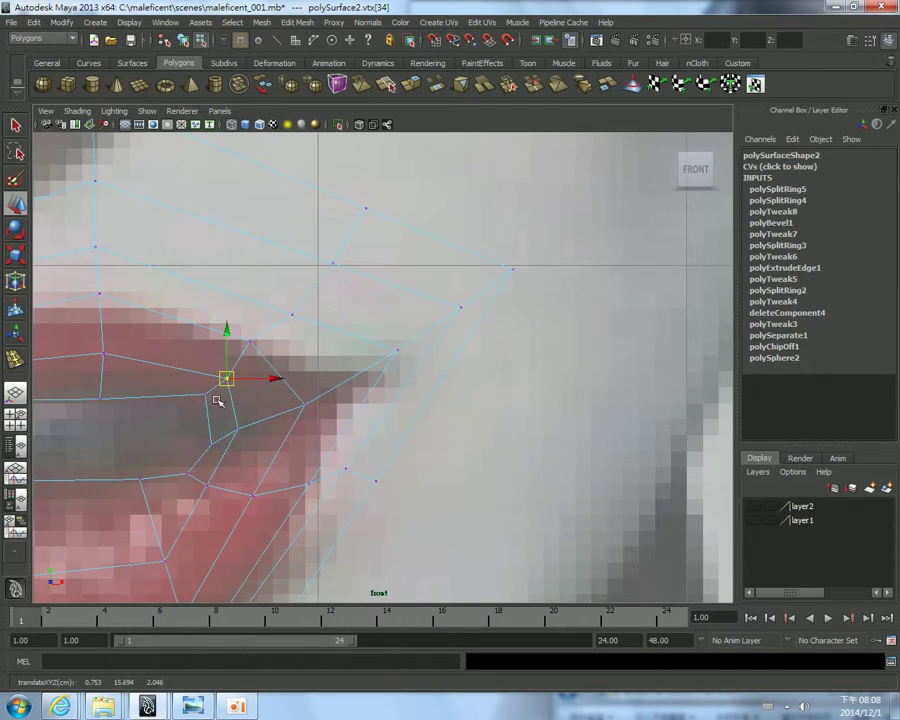
{"action": "left_click", "coordinate": [206, 390]}
Zoom in on the outer mouth corner and nudge the corner vertex into place
{"action": "mouse_move", "coordinate": [344, 460]}
{"action": "middle_mouse_down", "text": "alt"}
{"action": "mouse_move", "coordinate": [277, 356]}
{"action": "mouse_move", "coordinate": [288, 338]}
{"action": "middle_mouse_up", "text": "alt"}
{"action": "left_click_drag", "start_coordinate": [302, 331], "coordinate": [286, 334]}
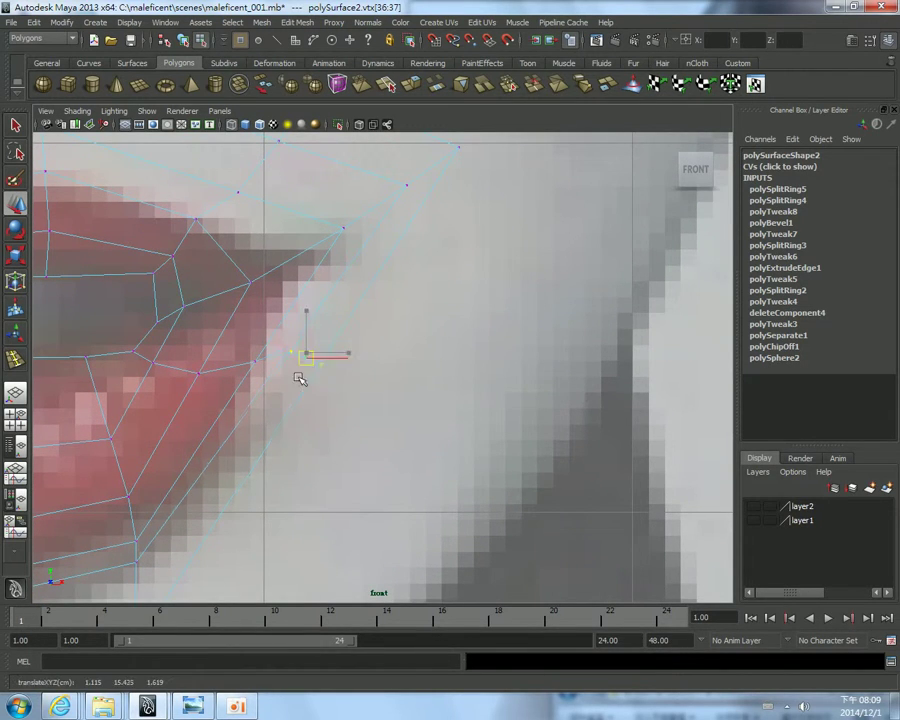
{"action": "left_click", "coordinate": [246, 365]}
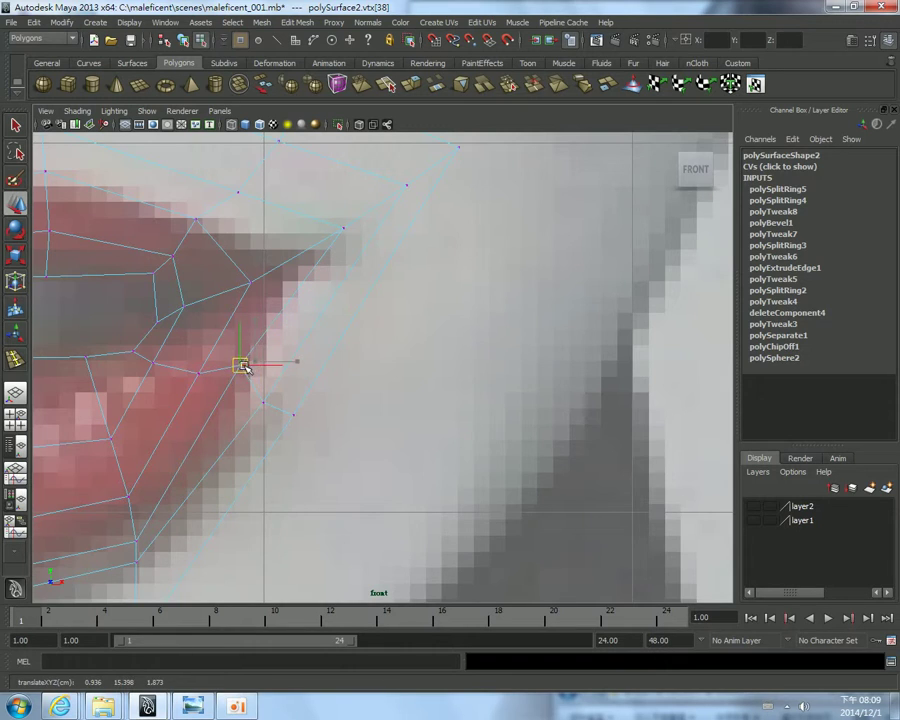
{"action": "scroll", "coordinate": [300, 290], "scroll_direction": "up", "scroll_amount": 2}
{"action": "scroll", "coordinate": [380, 272], "scroll_direction": "up", "scroll_amount": 2}
{"action": "scroll", "coordinate": [177, 362], "scroll_direction": "down", "scroll_amount": 3}
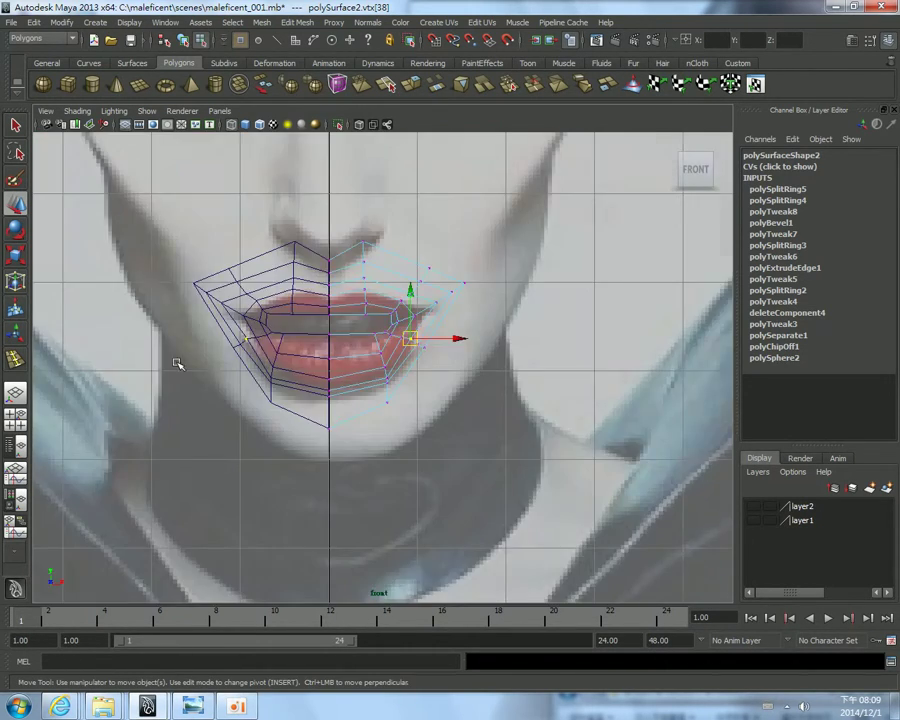
{"action": "scroll", "coordinate": [249, 301], "scroll_direction": "down", "scroll_amount": 2}
{"action": "scroll", "coordinate": [260, 300], "scroll_direction": "up", "scroll_amount": 2}
{"action": "scroll", "coordinate": [350, 330], "scroll_direction": "up", "scroll_amount": 3}
{"action": "scroll", "coordinate": [350, 330], "scroll_direction": "up", "scroll_amount": 1}
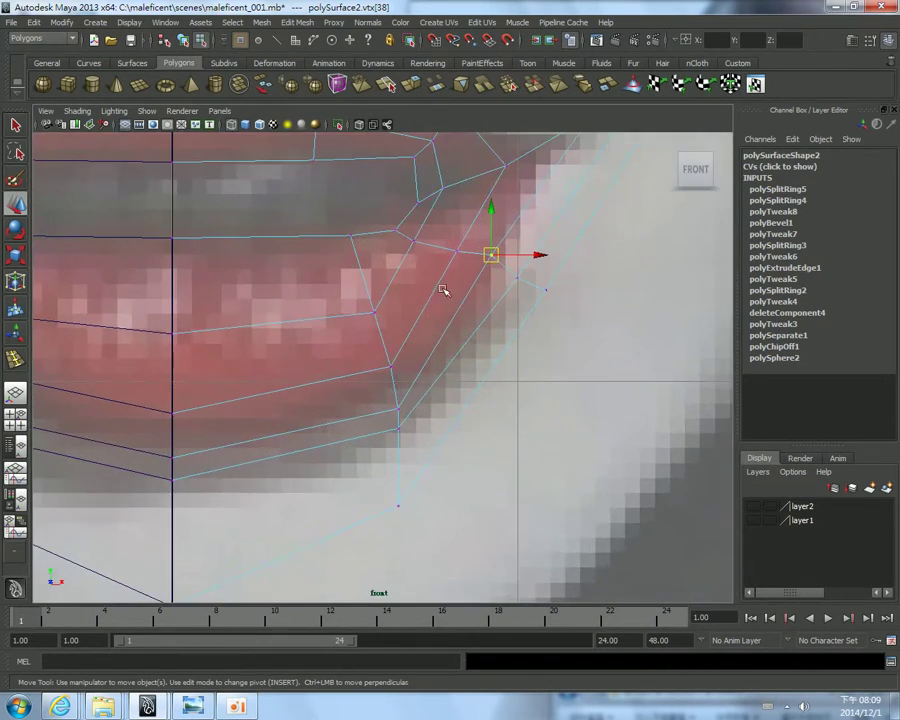
{"action": "scroll", "coordinate": [442, 287], "scroll_direction": "up", "scroll_amount": 1}
{"action": "scroll", "coordinate": [450, 239], "scroll_direction": "up", "scroll_amount": 1}
{"action": "scroll", "coordinate": [470, 279], "scroll_direction": "up", "scroll_amount": 1}
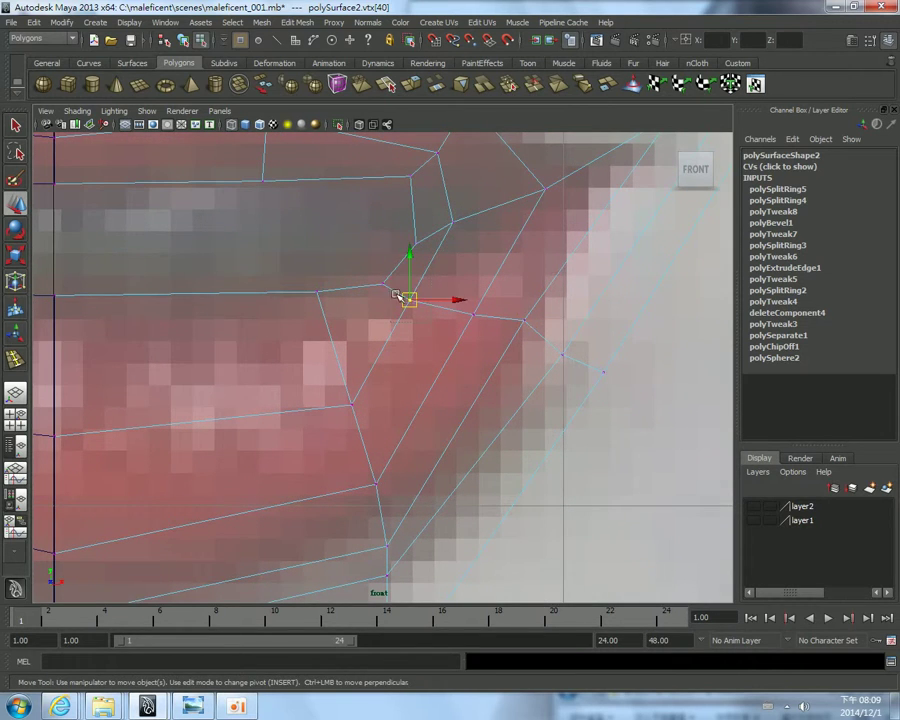
{"action": "left_click_drag", "start_coordinate": [404, 298], "coordinate": [406, 298]}
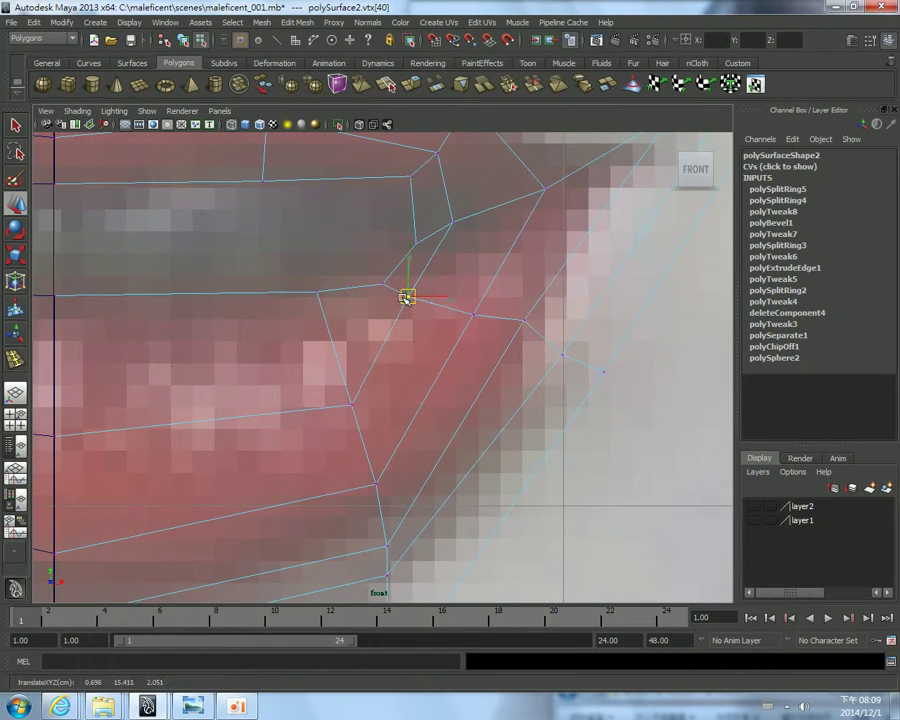
Pull the remaining corner vertices up-left to tighten the corner, then return to perspective
{"action": "left_click", "coordinate": [472, 314]}
{"action": "left_click_drag", "start_coordinate": [474, 315], "coordinate": [443, 302]}
{"action": "left_click", "coordinate": [524, 322]}
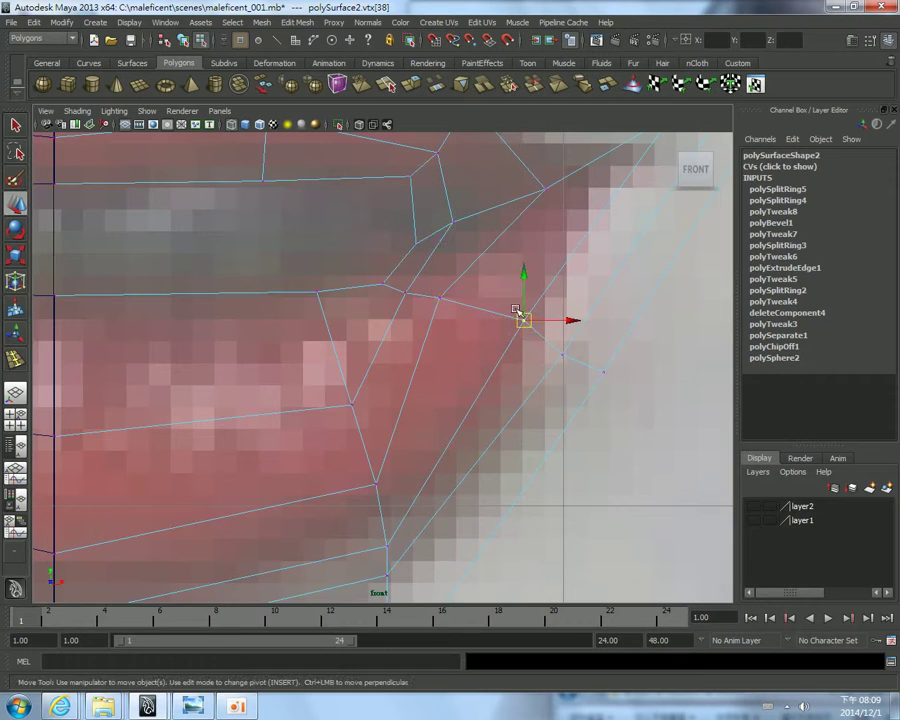
{"action": "left_click_drag", "start_coordinate": [520, 315], "coordinate": [468, 304]}
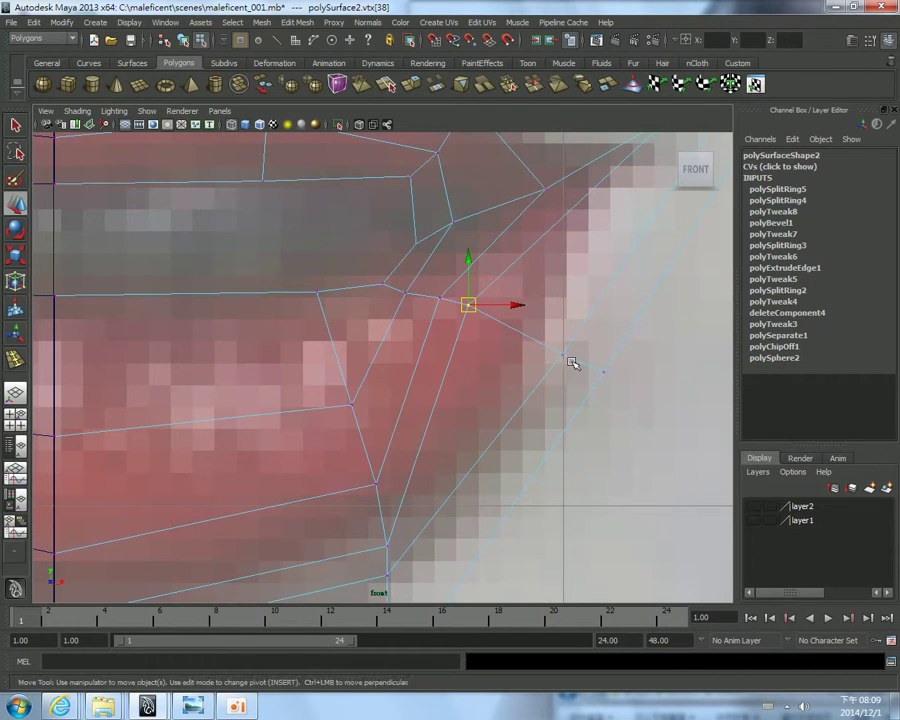
{"action": "left_click_drag", "start_coordinate": [562, 354], "coordinate": [496, 318]}
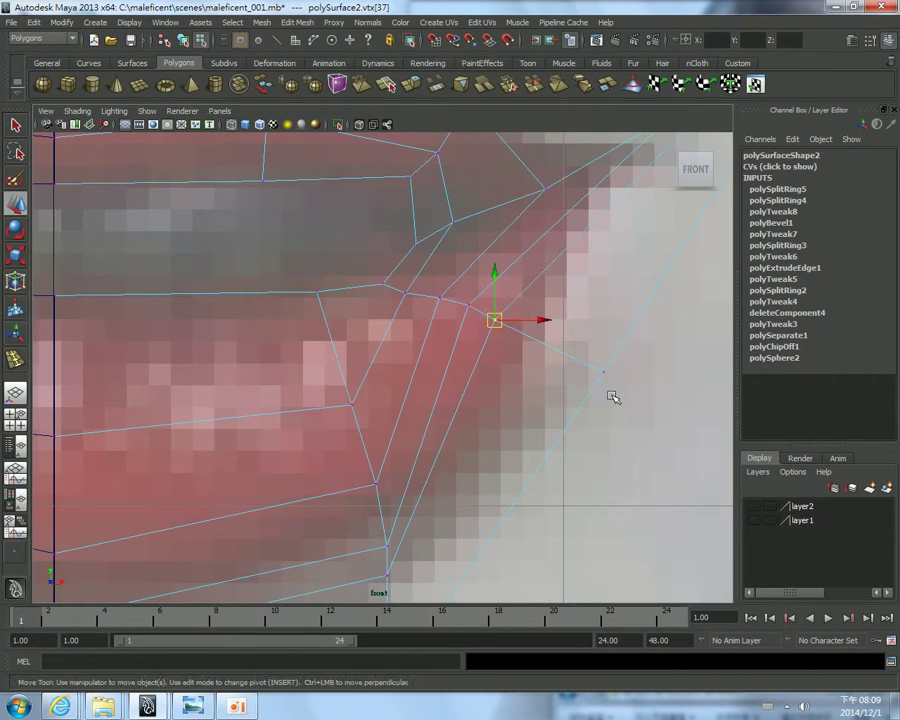
{"action": "left_click_drag", "start_coordinate": [597, 366], "coordinate": [556, 346]}
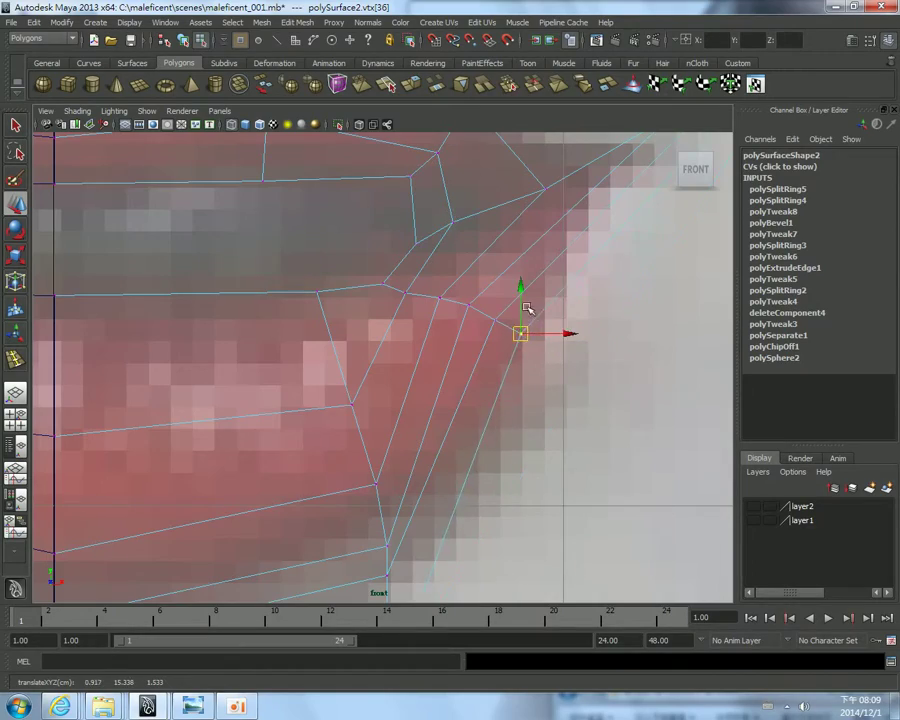
{"action": "scroll", "coordinate": [518, 318], "scroll_direction": "down", "scroll_amount": 10}
{"action": "scroll", "coordinate": [510, 306], "scroll_direction": "up", "scroll_amount": 4}
{"action": "key", "text": "space"}
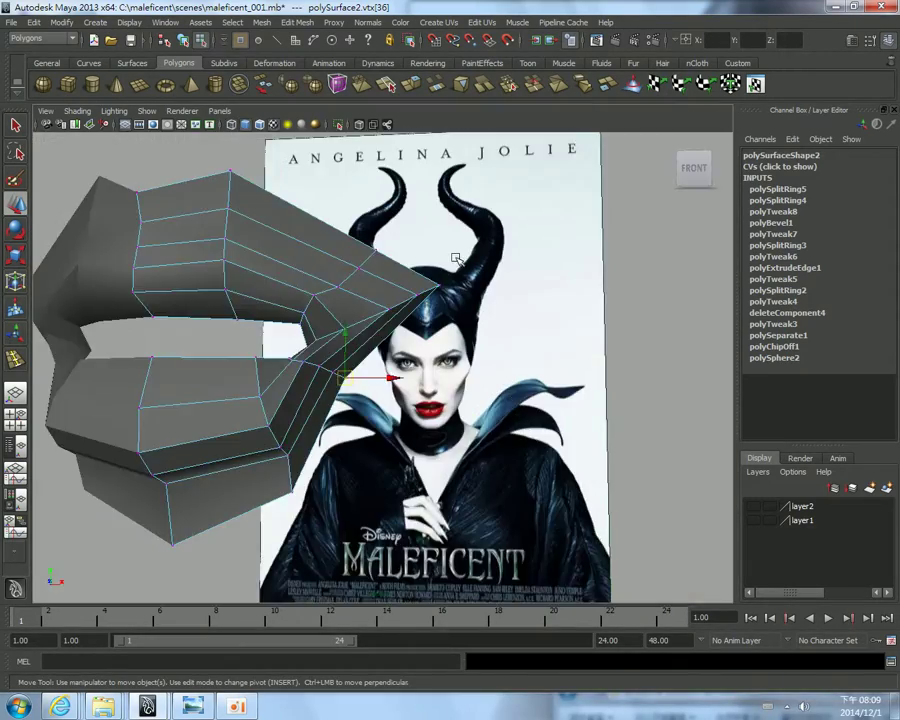
Inspect the lips from several angles, briefly previewing the smoothed mesh with 3, then back to 1
{"action": "mouse_move", "coordinate": [505, 262]}
{"action": "left_mouse_down", "text": "alt"}
{"action": "mouse_move", "coordinate": [218, 387]}
{"action": "mouse_move", "coordinate": [277, 396]}
{"action": "mouse_move", "coordinate": [292, 409]}
{"action": "mouse_move", "coordinate": [221, 388]}
{"action": "mouse_move", "coordinate": [228, 382]}
{"action": "mouse_move", "coordinate": [269, 386]}
{"action": "mouse_move", "coordinate": [243, 404]}
{"action": "mouse_move", "coordinate": [211, 394]}
{"action": "mouse_move", "coordinate": [157, 413]}
{"action": "mouse_move", "coordinate": [157, 380]}
{"action": "left_mouse_up", "text": "alt"}
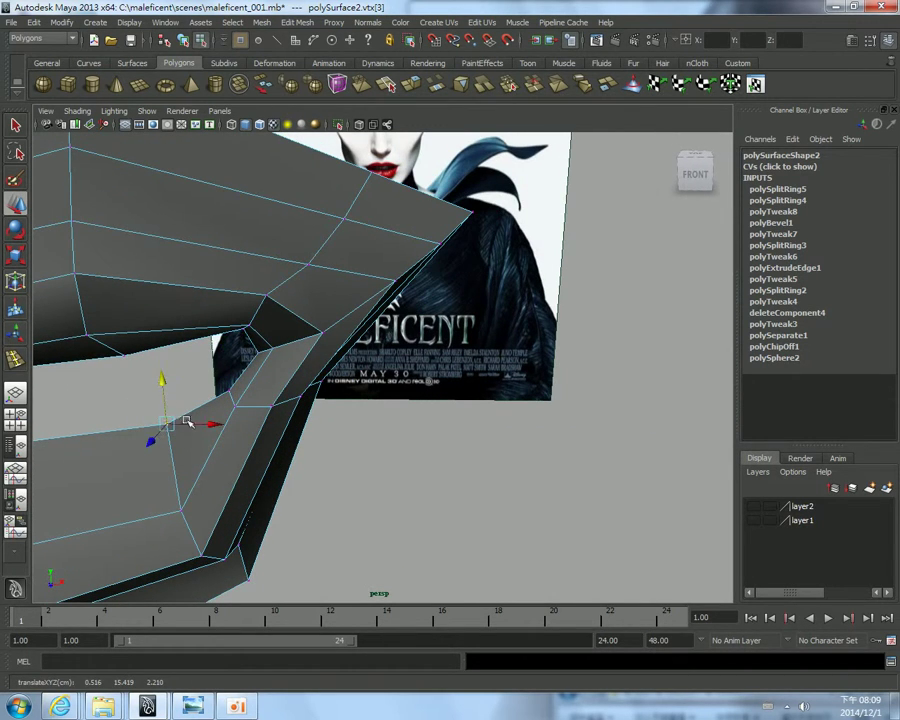
{"action": "mouse_move", "coordinate": [214, 388]}
{"action": "left_mouse_down", "text": "alt"}
{"action": "mouse_move", "coordinate": [141, 314]}
{"action": "mouse_move", "coordinate": [97, 293]}
{"action": "mouse_move", "coordinate": [292, 410]}
{"action": "mouse_move", "coordinate": [344, 396]}
{"action": "mouse_move", "coordinate": [424, 414]}
{"action": "mouse_move", "coordinate": [317, 402]}
{"action": "mouse_move", "coordinate": [356, 397]}
{"action": "mouse_move", "coordinate": [222, 388]}
{"action": "mouse_move", "coordinate": [201, 360]}
{"action": "left_mouse_up", "text": "alt"}
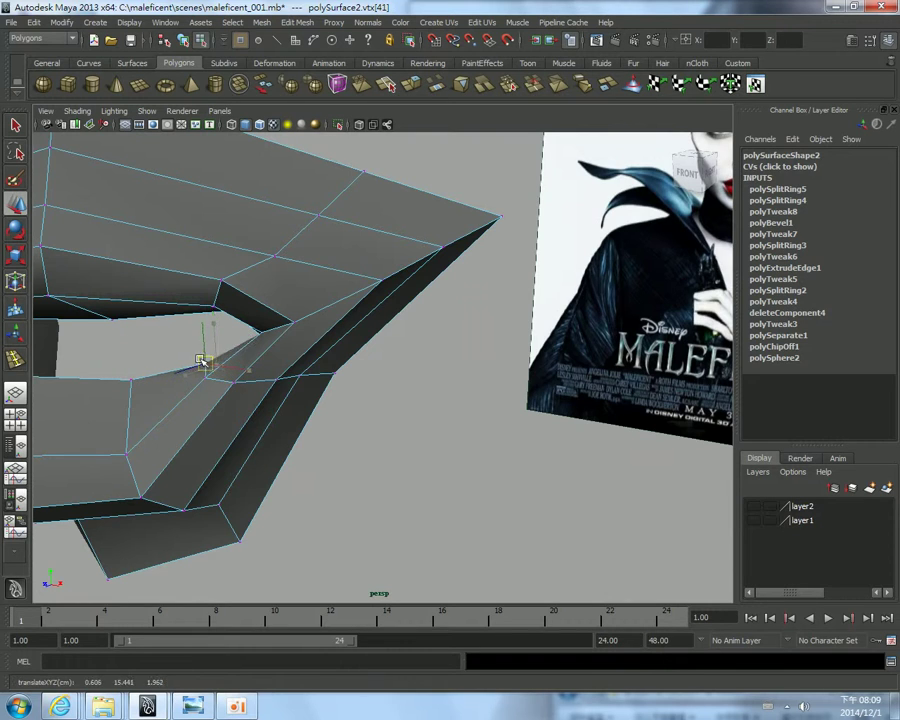
{"action": "mouse_move", "coordinate": [260, 378]}
{"action": "left_mouse_down", "text": "alt"}
{"action": "mouse_move", "coordinate": [241, 327]}
{"action": "mouse_move", "coordinate": [249, 269]}
{"action": "mouse_move", "coordinate": [283, 331]}
{"action": "mouse_move", "coordinate": [376, 402]}
{"action": "mouse_move", "coordinate": [360, 430]}
{"action": "mouse_move", "coordinate": [325, 440]}
{"action": "mouse_move", "coordinate": [282, 422]}
{"action": "mouse_move", "coordinate": [313, 390]}
{"action": "mouse_move", "coordinate": [305, 414]}
{"action": "mouse_move", "coordinate": [261, 344]}
{"action": "mouse_move", "coordinate": [345, 386]}
{"action": "mouse_move", "coordinate": [293, 382]}
{"action": "mouse_move", "coordinate": [300, 376]}
{"action": "mouse_move", "coordinate": [372, 422]}
{"action": "mouse_move", "coordinate": [334, 432]}
{"action": "mouse_move", "coordinate": [230, 414]}
{"action": "left_mouse_up", "text": "alt"}
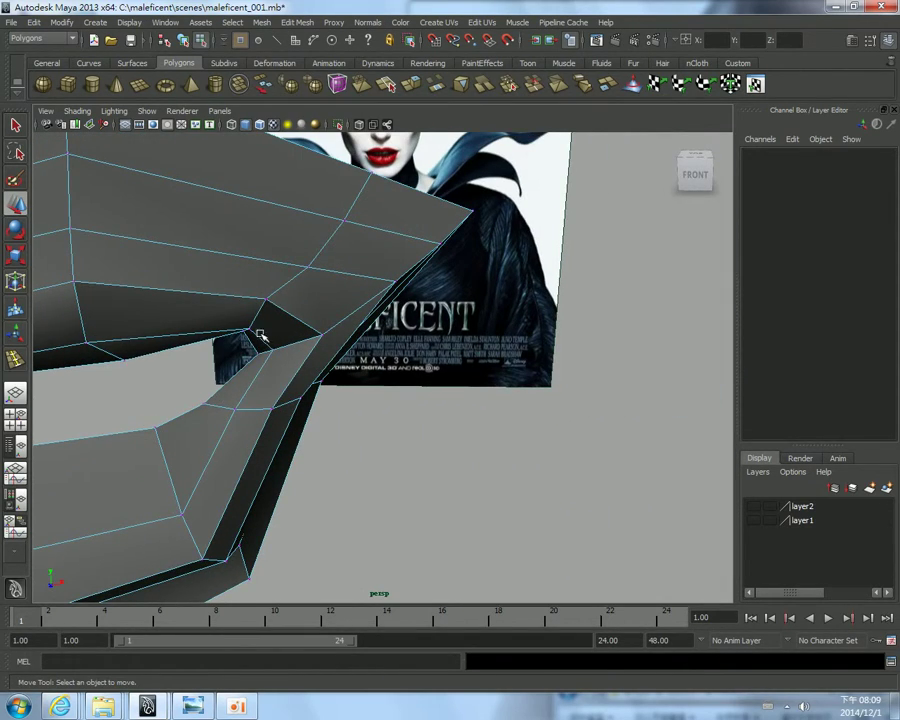
{"action": "key", "text": "3"}
{"action": "mouse_move", "coordinate": [260, 332]}
{"action": "left_mouse_down", "text": "alt"}
{"action": "mouse_move", "coordinate": [248, 348]}
{"action": "mouse_move", "coordinate": [190, 308]}
{"action": "mouse_move", "coordinate": [224, 314]}
{"action": "mouse_move", "coordinate": [343, 424]}
{"action": "mouse_move", "coordinate": [388, 444]}
{"action": "mouse_move", "coordinate": [311, 440]}
{"action": "mouse_move", "coordinate": [337, 442]}
{"action": "mouse_move", "coordinate": [306, 400]}
{"action": "left_mouse_up", "text": "alt"}
{"action": "key", "text": "1"}
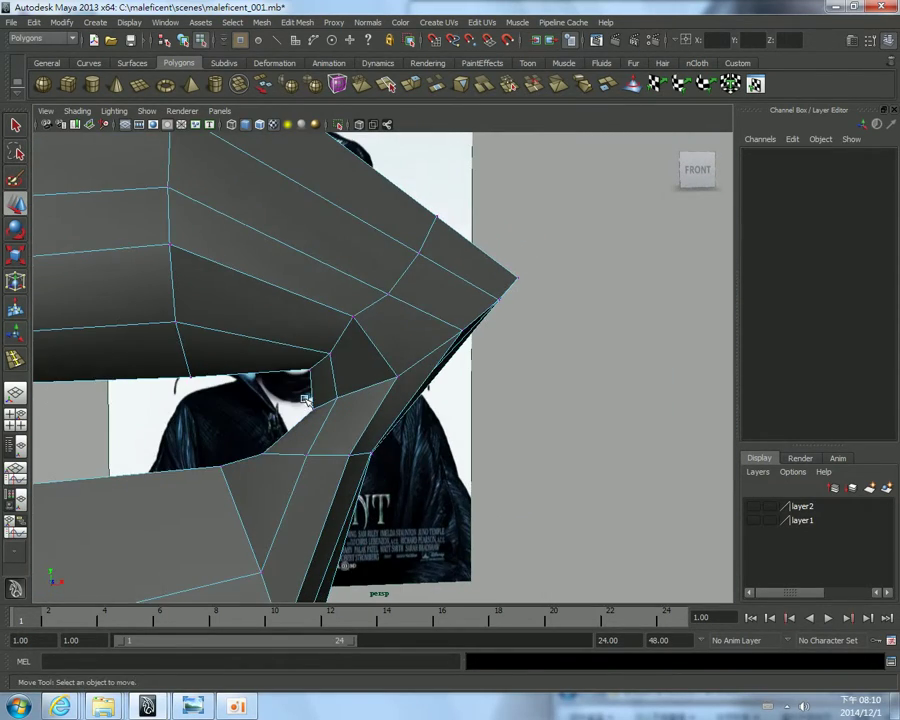
Move the inner-edge lip vertices closer together to narrow the mouth into a slit
{"action": "left_click", "coordinate": [308, 376]}
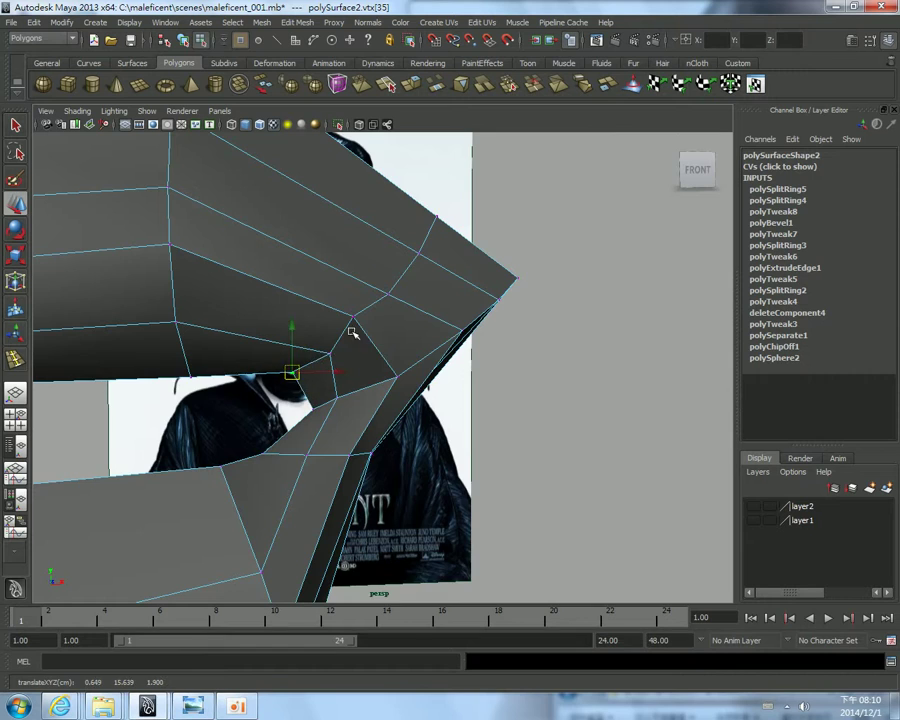
{"action": "left_click_drag", "start_coordinate": [352, 332], "coordinate": [327, 293], "text": "alt"}
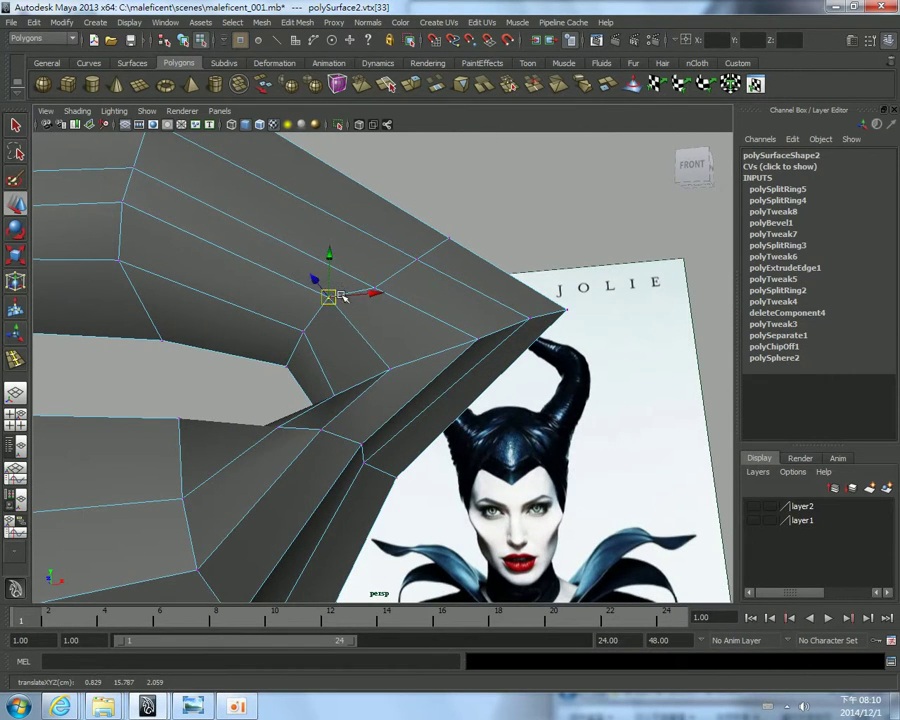
{"action": "scroll", "coordinate": [341, 296], "scroll_direction": "down", "scroll_amount": 5}
{"action": "scroll", "coordinate": [290, 320], "scroll_direction": "down", "scroll_amount": 3}
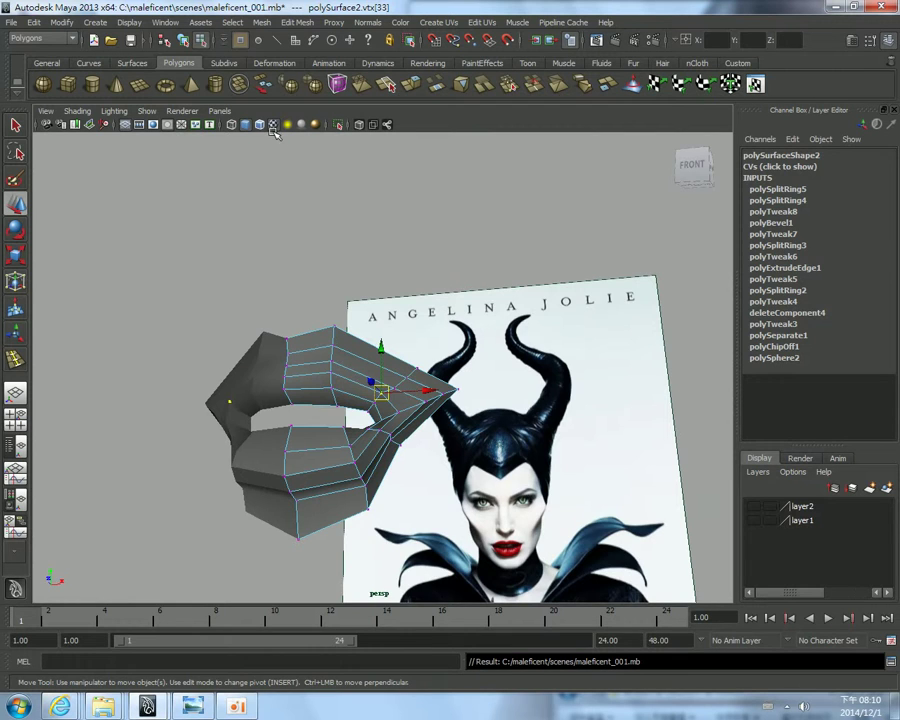
{"action": "scroll", "coordinate": [330, 332], "scroll_direction": "up", "scroll_amount": 3}
{"action": "mouse_move", "coordinate": [292, 358]}
{"action": "left_mouse_down", "text": "alt"}
{"action": "mouse_move", "coordinate": [272, 372]}
{"action": "mouse_move", "coordinate": [287, 358]}
{"action": "mouse_move", "coordinate": [268, 341]}
{"action": "left_mouse_up", "text": "alt"}
{"action": "left_click", "coordinate": [268, 354]}
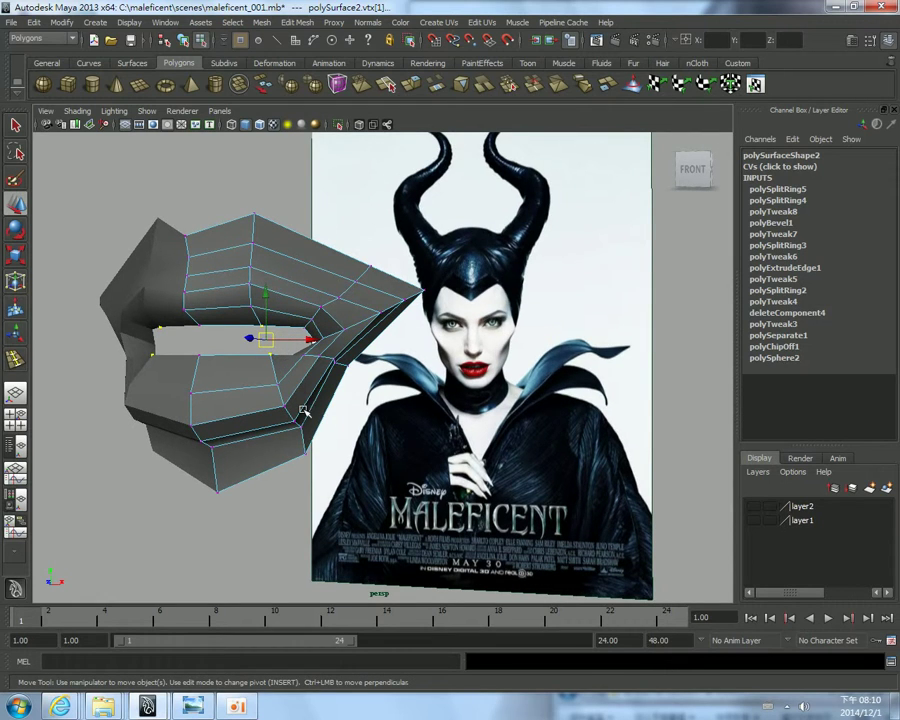
{"action": "left_click_drag", "start_coordinate": [286, 397], "coordinate": [283, 391]}
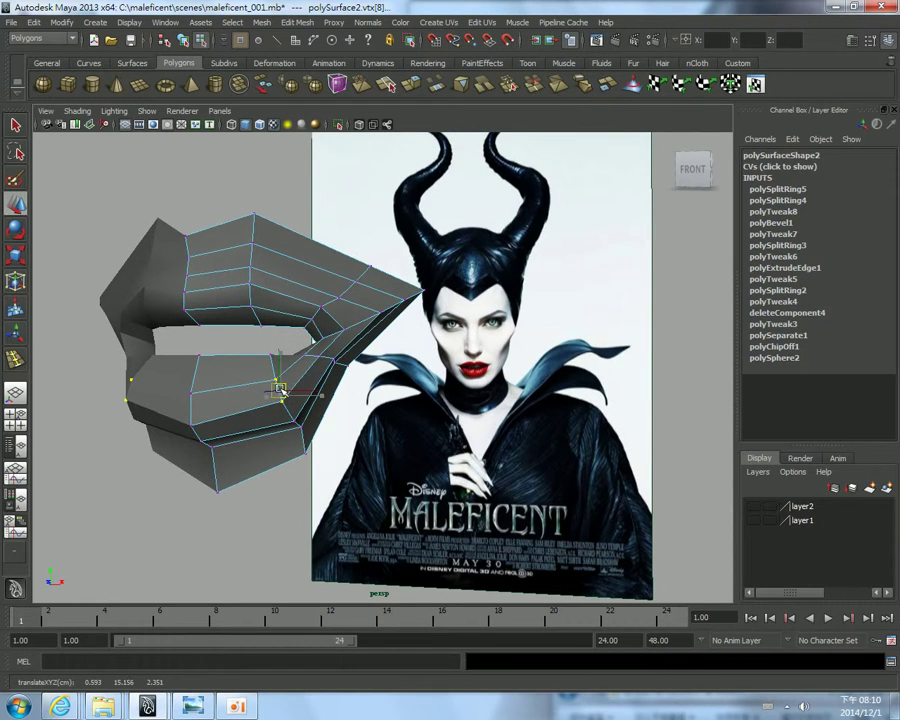
{"action": "left_click", "coordinate": [240, 364]}
{"action": "left_click_drag", "start_coordinate": [237, 342], "coordinate": [265, 362], "text": "alt"}
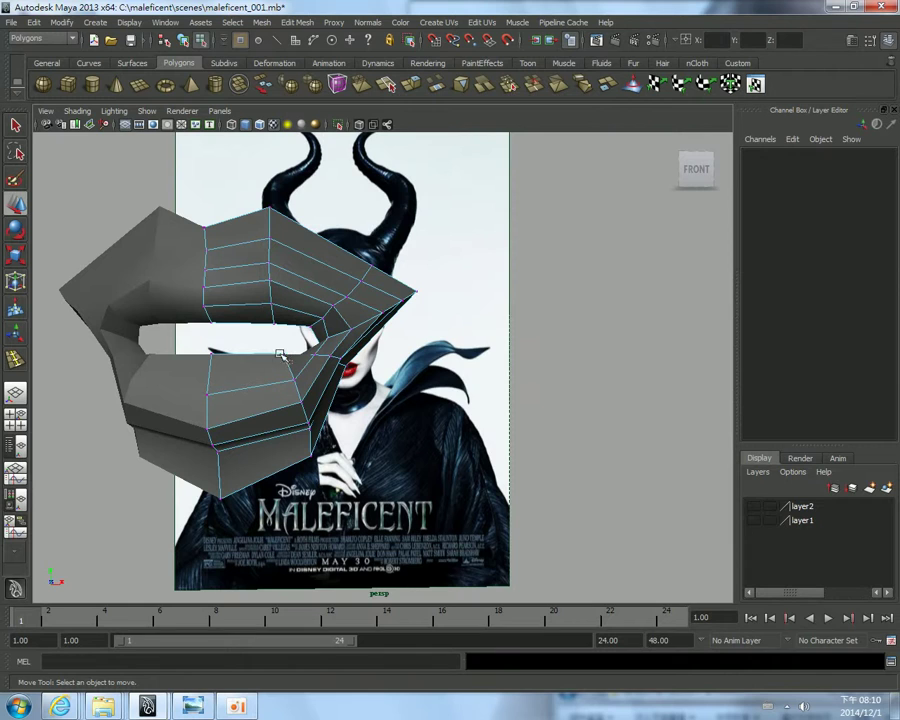
{"action": "left_click", "coordinate": [280, 355]}
{"action": "left_click", "coordinate": [203, 339]}
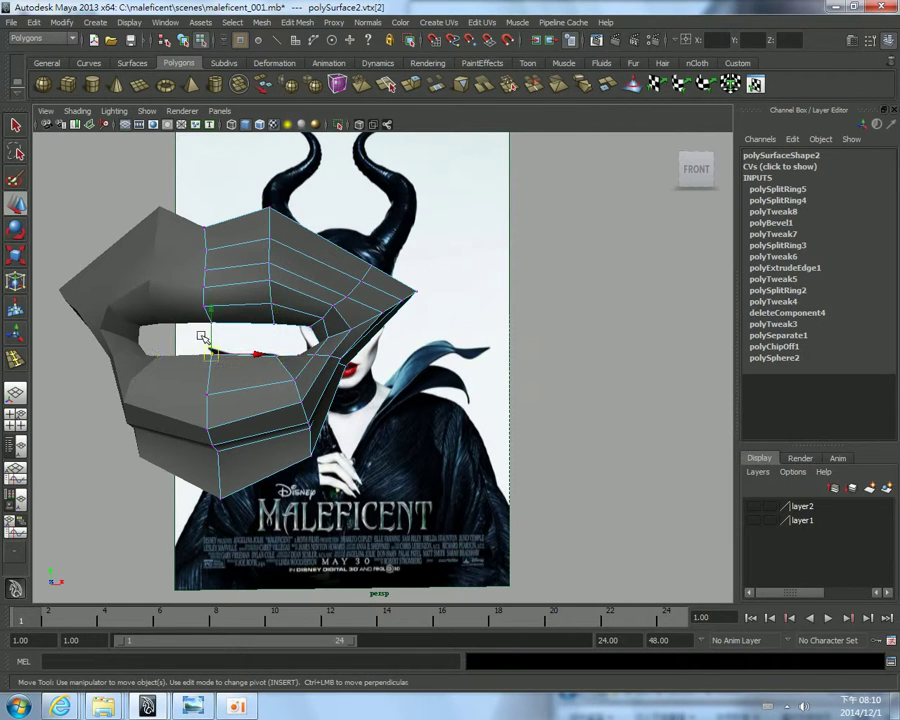
{"action": "mouse_move", "coordinate": [280, 280]}
{"action": "right_mouse_down", "text": "alt"}
{"action": "mouse_move", "coordinate": [298, 300]}
{"action": "mouse_move", "coordinate": [232, 412]}
{"action": "right_mouse_up", "text": "alt"}
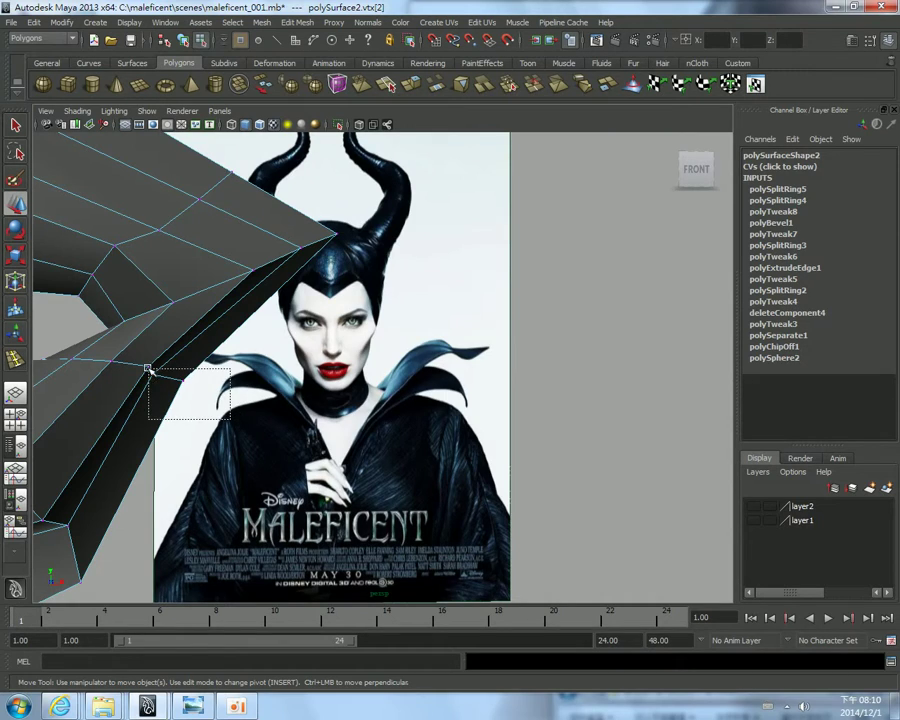
In the front view, move the lip-corner vertex onto the photo's mouth corner
{"action": "key", "text": "space"}
{"action": "key", "text": "space"}
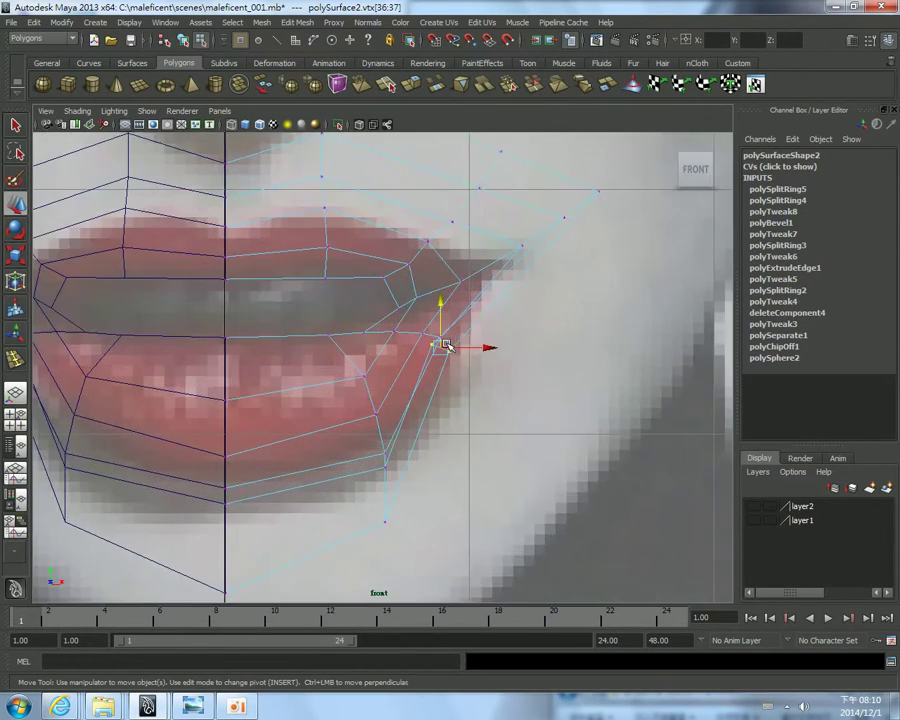
{"action": "scroll", "coordinate": [447, 346], "scroll_direction": "up", "scroll_amount": 3}
{"action": "mouse_move", "coordinate": [395, 347]}
{"action": "left_mouse_down"}
{"action": "mouse_move", "coordinate": [392, 354]}
{"action": "mouse_move", "coordinate": [412, 362]}
{"action": "left_mouse_up"}
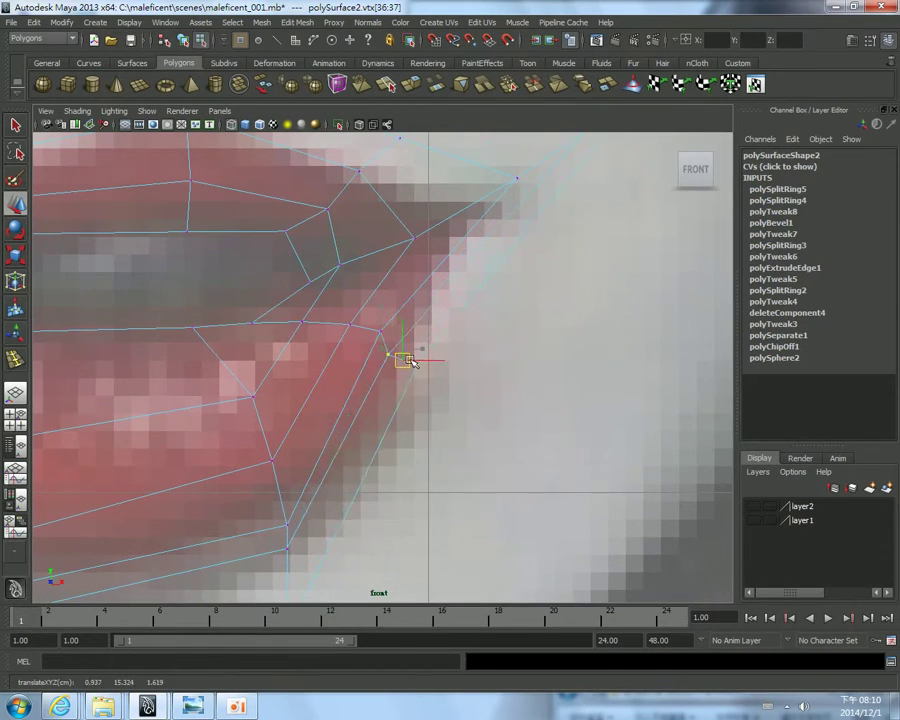
{"action": "left_click", "coordinate": [432, 458]}
{"action": "scroll", "coordinate": [432, 458], "scroll_direction": "down", "scroll_amount": 2}
{"action": "scroll", "coordinate": [400, 420], "scroll_direction": "down", "scroll_amount": 5}
{"action": "scroll", "coordinate": [387, 400], "scroll_direction": "down", "scroll_amount": 2}
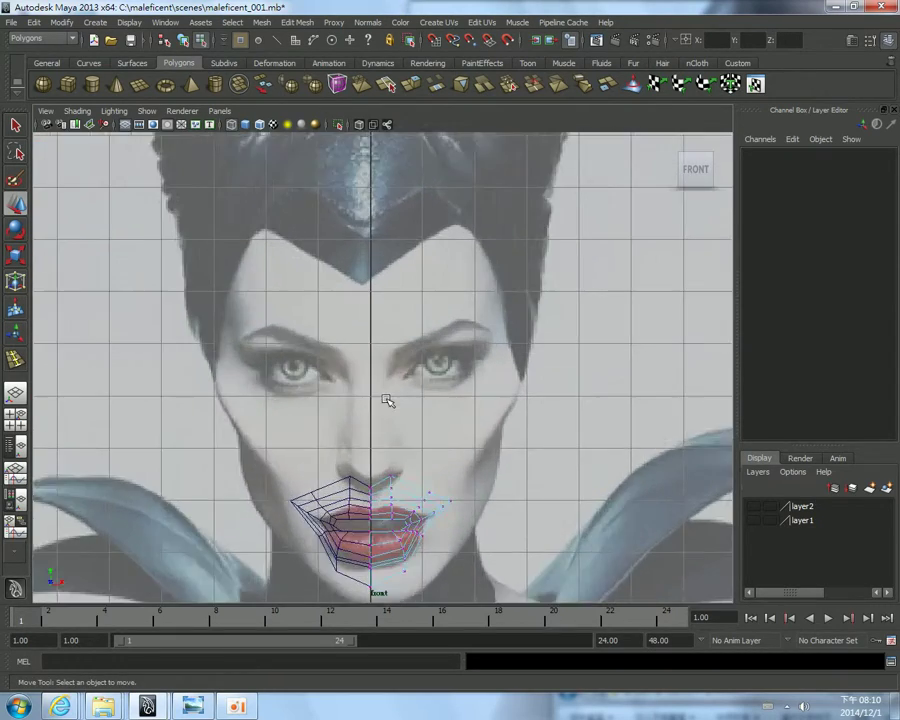
{"action": "scroll", "coordinate": [349, 267], "scroll_direction": "up", "scroll_amount": 3}
{"action": "scroll", "coordinate": [333, 347], "scroll_direction": "up", "scroll_amount": 3}
{"action": "scroll", "coordinate": [300, 436], "scroll_direction": "up", "scroll_amount": 2}
Adjust the lip's top vertex in the side view, then create a polygon cube, pCube1
{"action": "key", "text": "space"}
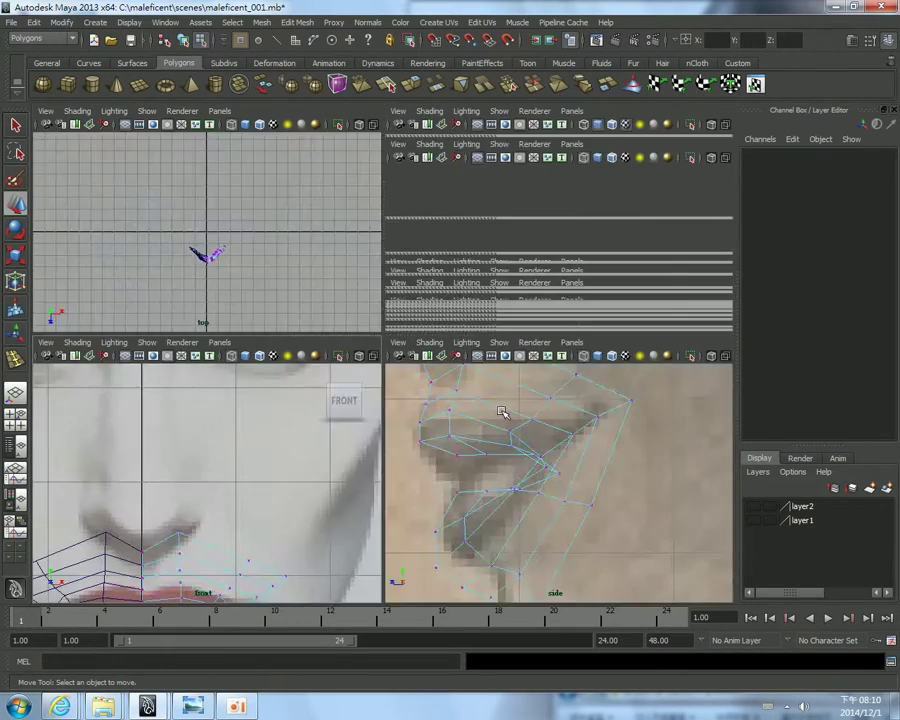
{"action": "key", "text": "space"}
{"action": "scroll", "coordinate": [326, 340], "scroll_direction": "up", "scroll_amount": 3}
{"action": "scroll", "coordinate": [260, 280], "scroll_direction": "down", "scroll_amount": 1}
{"action": "scroll", "coordinate": [253, 371], "scroll_direction": "up", "scroll_amount": 1}
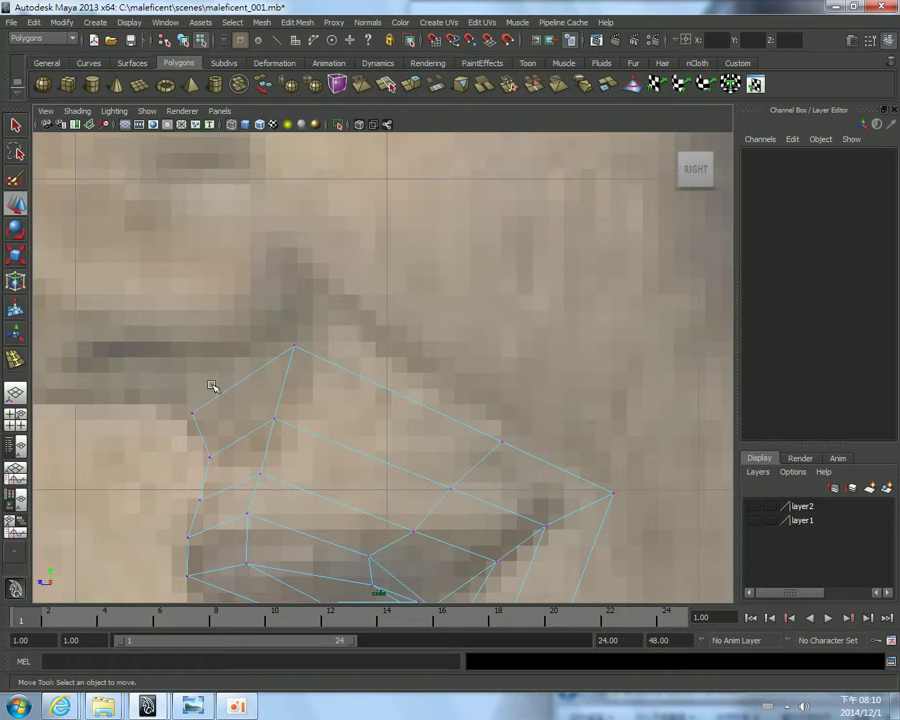
{"action": "right_click", "coordinate": [216, 382]}
{"action": "right_click_drag", "start_coordinate": [230, 376], "coordinate": [236, 352]}
{"action": "left_click", "coordinate": [293, 346]}
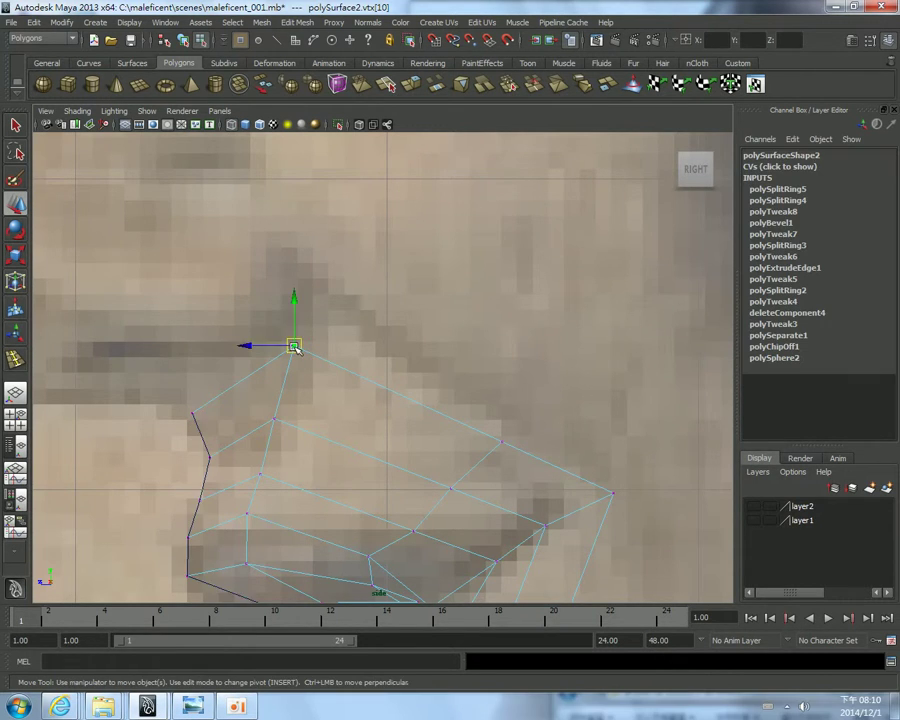
{"action": "scroll", "coordinate": [293, 346], "scroll_direction": "down", "scroll_amount": 5}
{"action": "scroll", "coordinate": [315, 311], "scroll_direction": "up", "scroll_amount": 3}
{"action": "scroll", "coordinate": [327, 315], "scroll_direction": "up", "scroll_amount": 2}
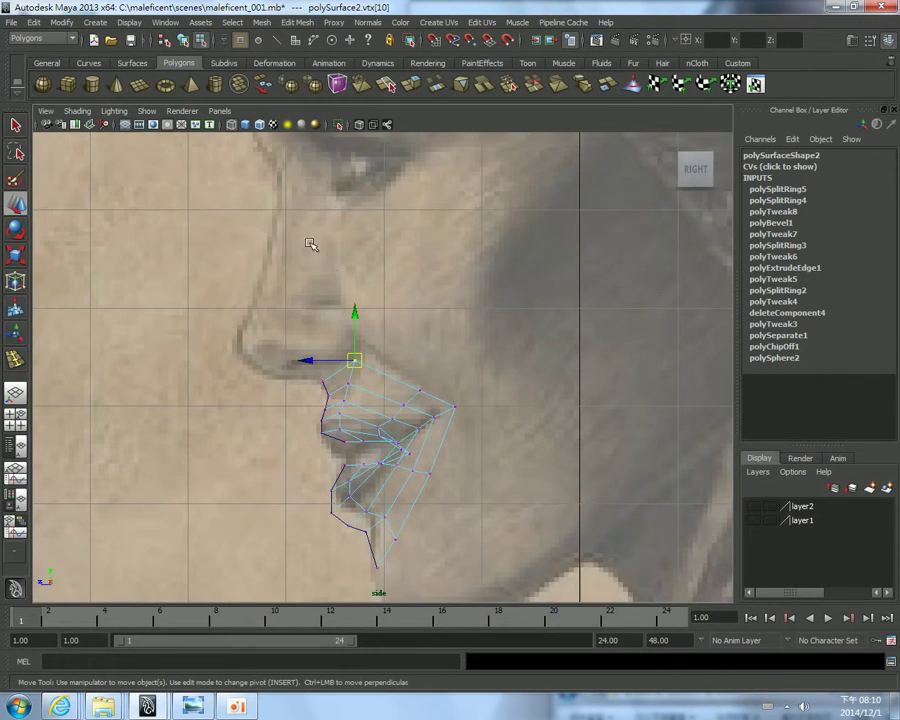
{"action": "key", "text": "F8"}
Move pCube1 up in the side view so it sits beside the face
{"action": "scroll", "coordinate": [440, 380], "scroll_direction": "down", "scroll_amount": 4}
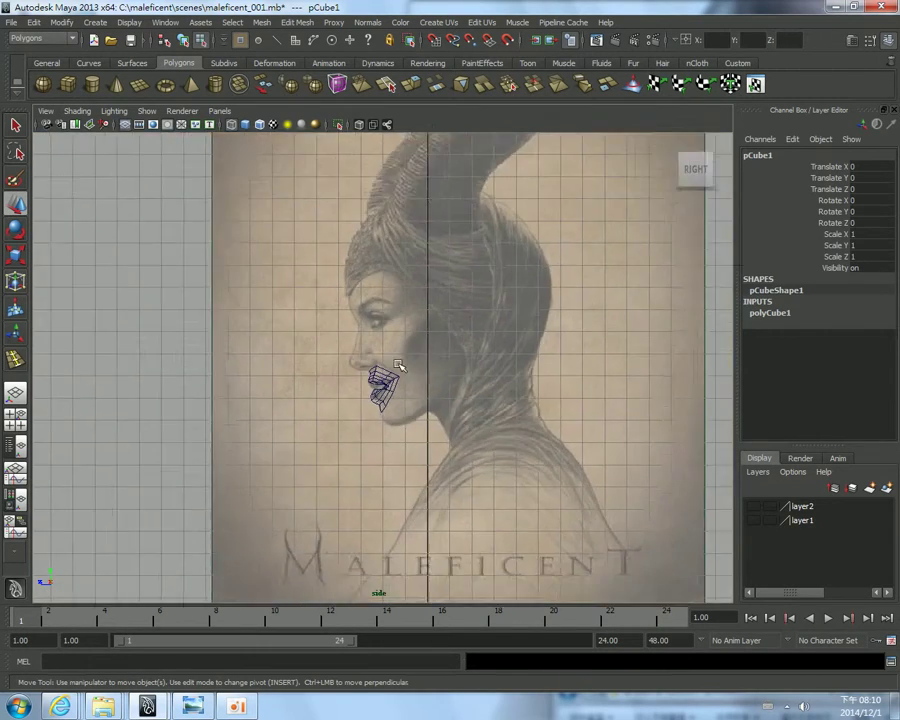
{"action": "scroll", "coordinate": [400, 366], "scroll_direction": "down", "scroll_amount": 2}
{"action": "scroll", "coordinate": [393, 372], "scroll_direction": "down", "scroll_amount": 1}
{"action": "mouse_move", "coordinate": [406, 503]}
{"action": "left_mouse_down"}
{"action": "mouse_move", "coordinate": [402, 314]}
{"action": "mouse_move", "coordinate": [318, 334]}
{"action": "left_mouse_up"}
{"action": "scroll", "coordinate": [430, 294], "scroll_direction": "up", "scroll_amount": 2}
{"action": "scroll", "coordinate": [470, 256], "scroll_direction": "up", "scroll_amount": 3}
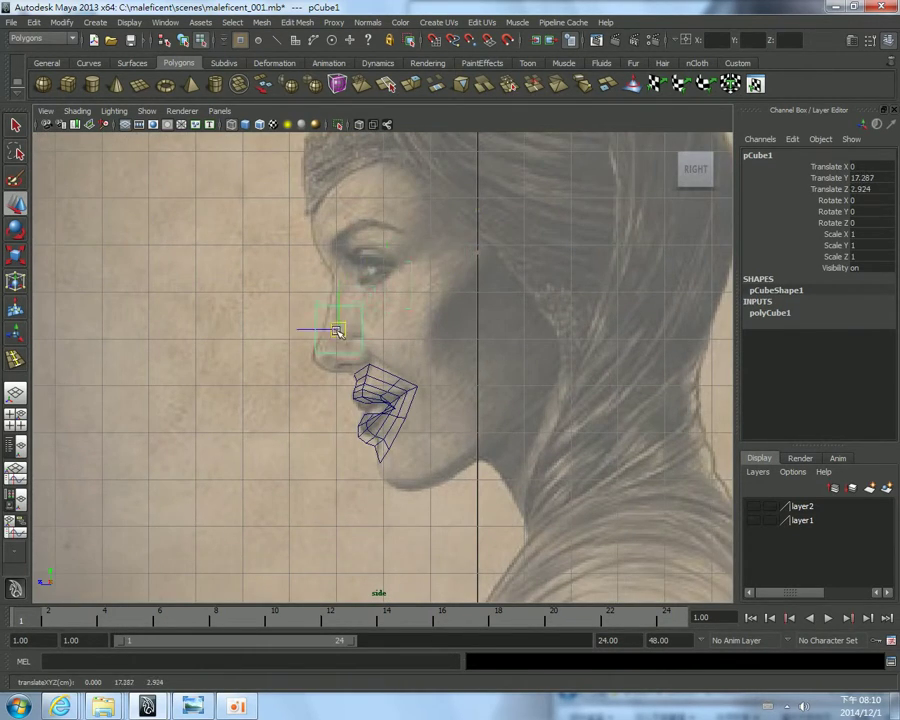
{"action": "scroll", "coordinate": [340, 326], "scroll_direction": "up", "scroll_amount": 2}
{"action": "scroll", "coordinate": [400, 434], "scroll_direction": "up", "scroll_amount": 2}
{"action": "scroll", "coordinate": [454, 343], "scroll_direction": "up", "scroll_amount": 1}
{"action": "scroll", "coordinate": [453, 342], "scroll_direction": "up", "scroll_amount": 1}
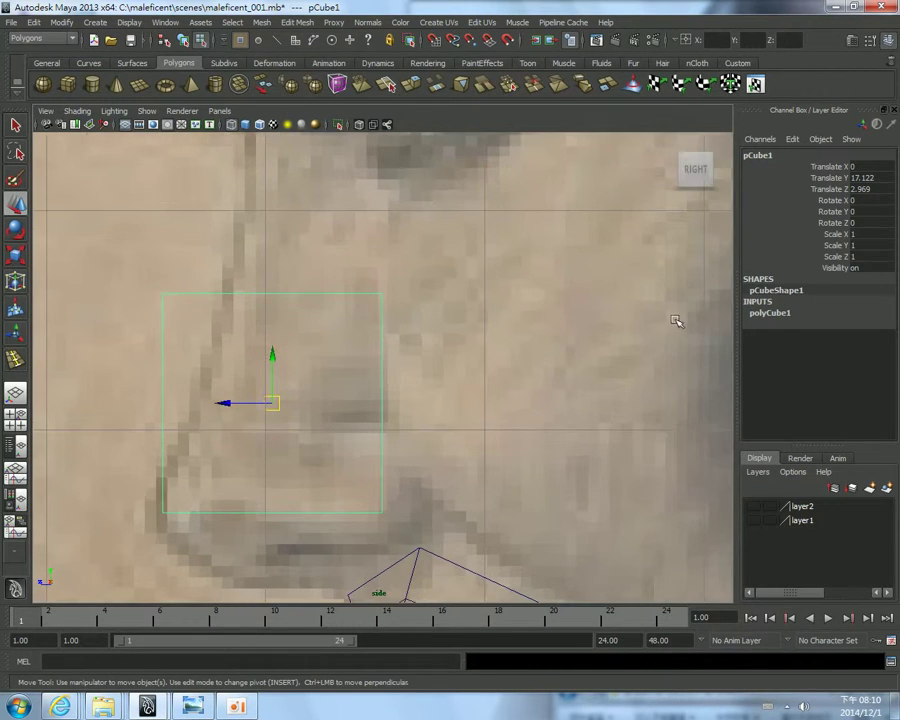
Reduce the polyCube1 Height to 1.9 in the Channel Box inputs
{"action": "left_click", "coordinate": [765, 313]}
{"action": "left_click", "coordinate": [780, 357]}
{"action": "left_click", "coordinate": [818, 381]}
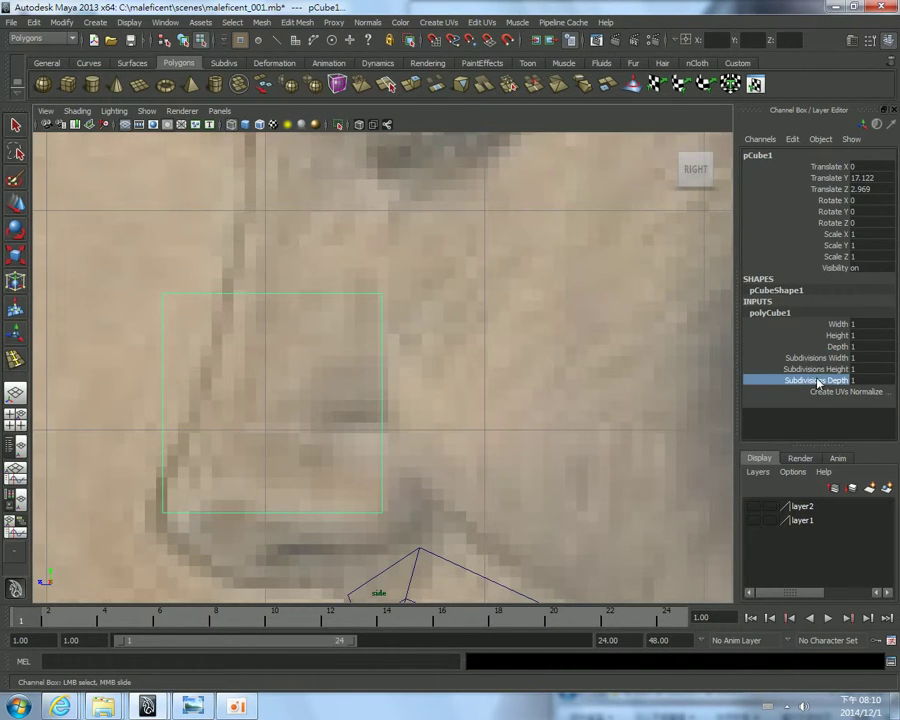
{"action": "left_click", "coordinate": [835, 338]}
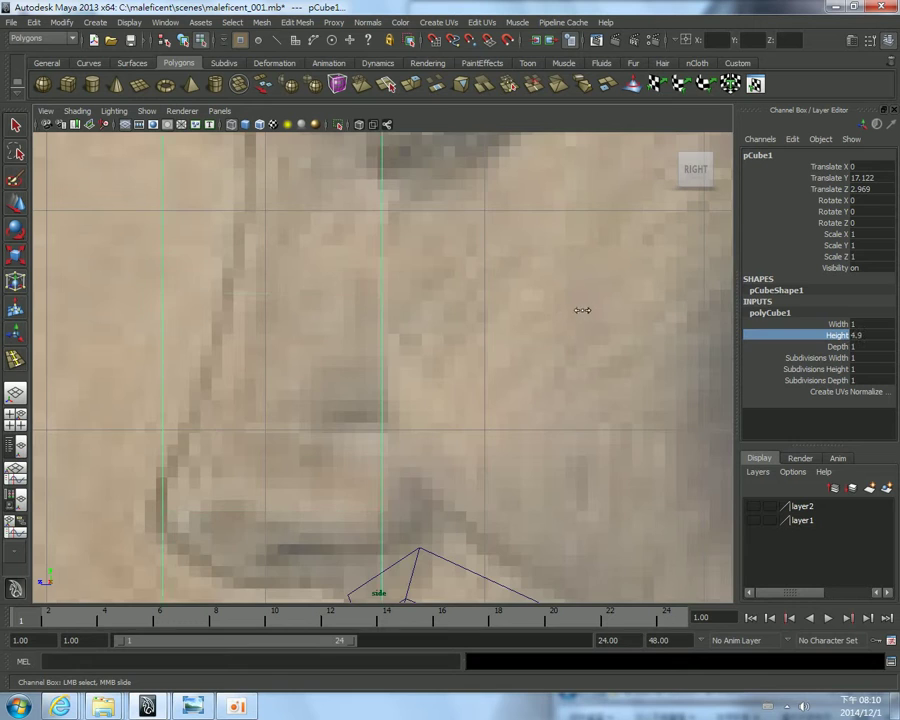
{"action": "middle_click_drag", "start_coordinate": [582, 310], "coordinate": [503, 301]}
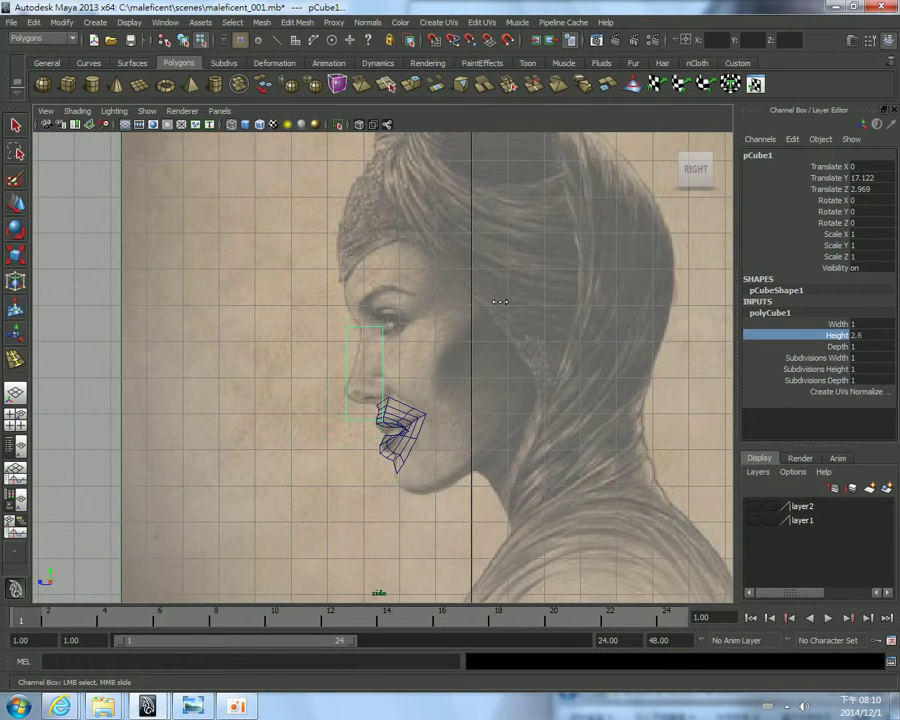
{"action": "scroll", "coordinate": [494, 300], "scroll_direction": "up", "scroll_amount": 3}
{"action": "middle_click_drag", "start_coordinate": [436, 410], "coordinate": [380, 363]}
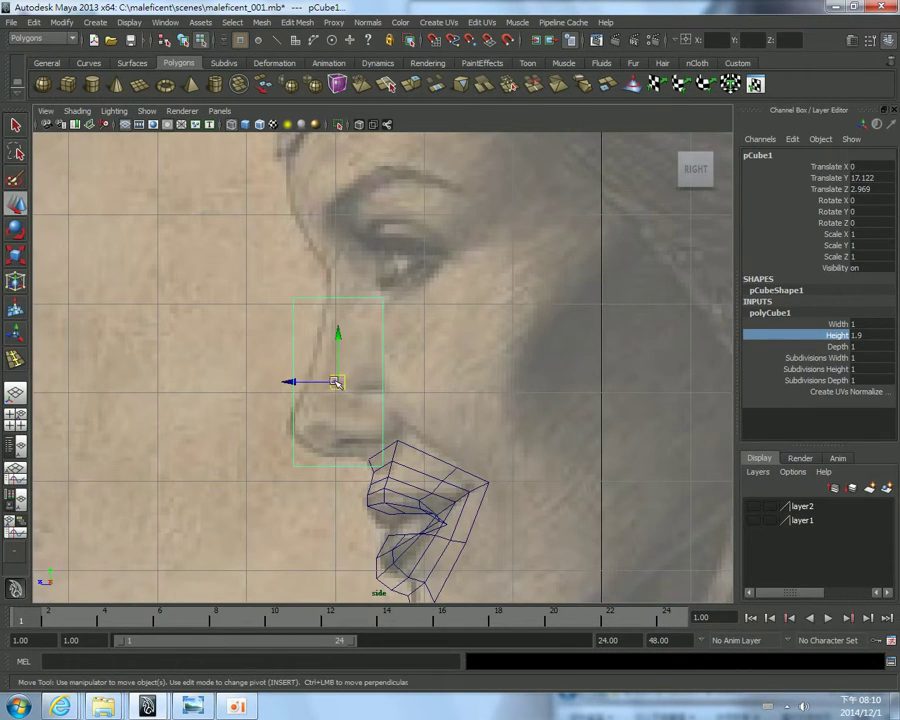
Nudge the cube over the nose to Translate Y 17.122, Z 2.969
{"action": "left_click_drag", "start_coordinate": [336, 382], "coordinate": [348, 361]}
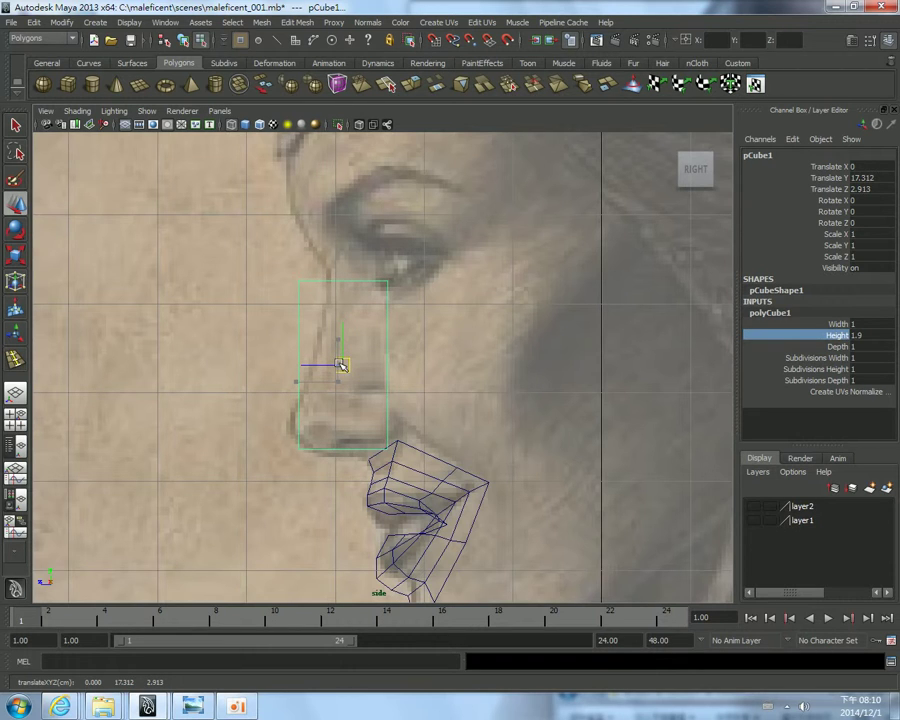
{"action": "scroll", "coordinate": [415, 386], "scroll_direction": "up", "scroll_amount": 2}
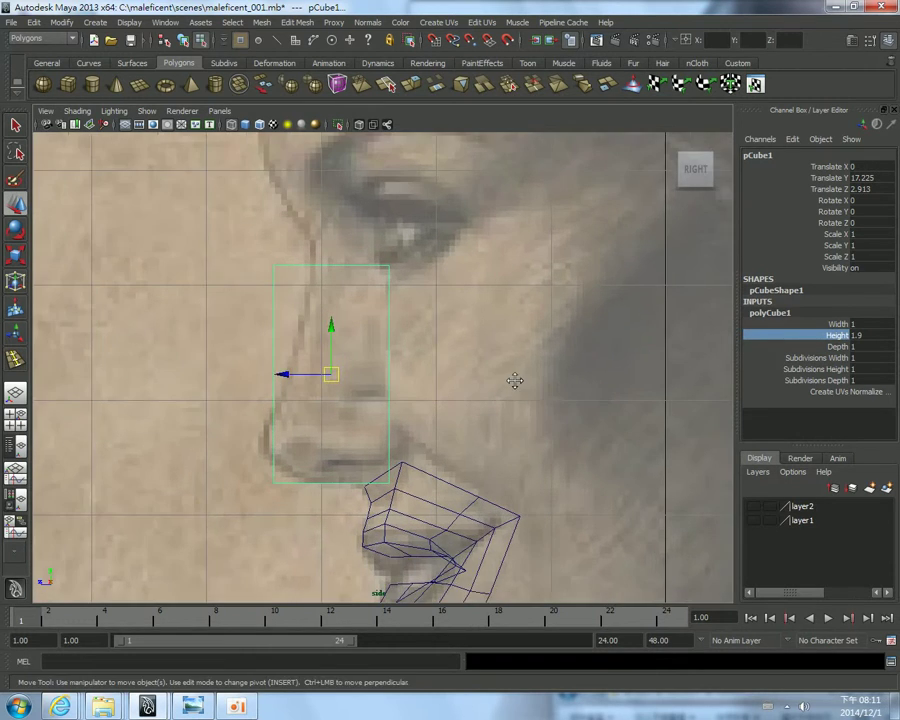
{"action": "left_click", "coordinate": [823, 369]}
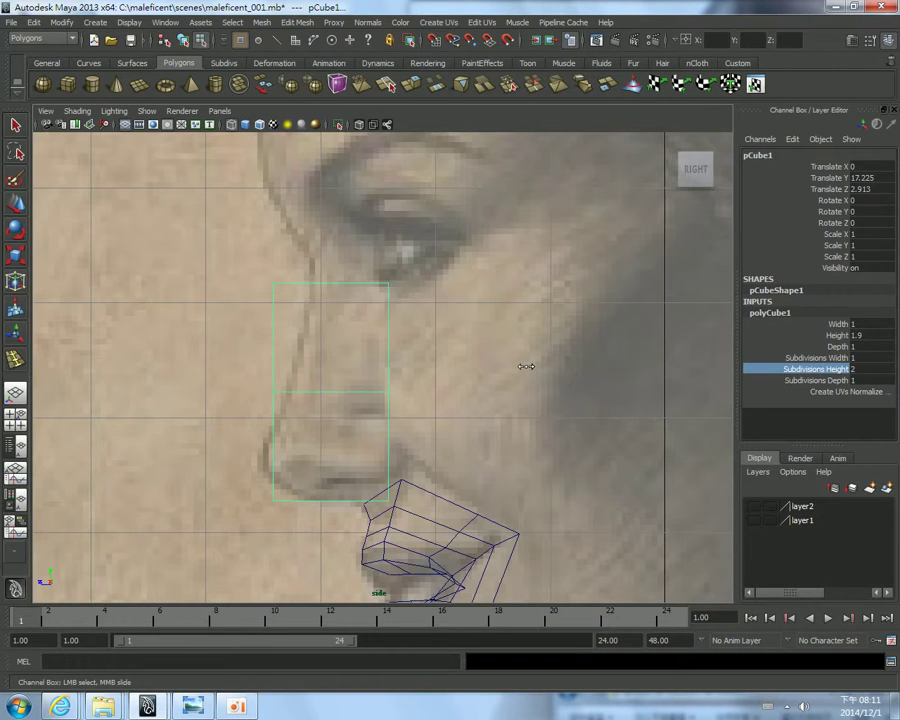
{"action": "mouse_move", "coordinate": [527, 366]}
{"action": "middle_mouse_down"}
{"action": "mouse_move", "coordinate": [446, 366]}
{"action": "mouse_move", "coordinate": [407, 313]}
{"action": "middle_mouse_up"}
In the perspective view, select the cube's top front edge
{"action": "key", "text": "space"}
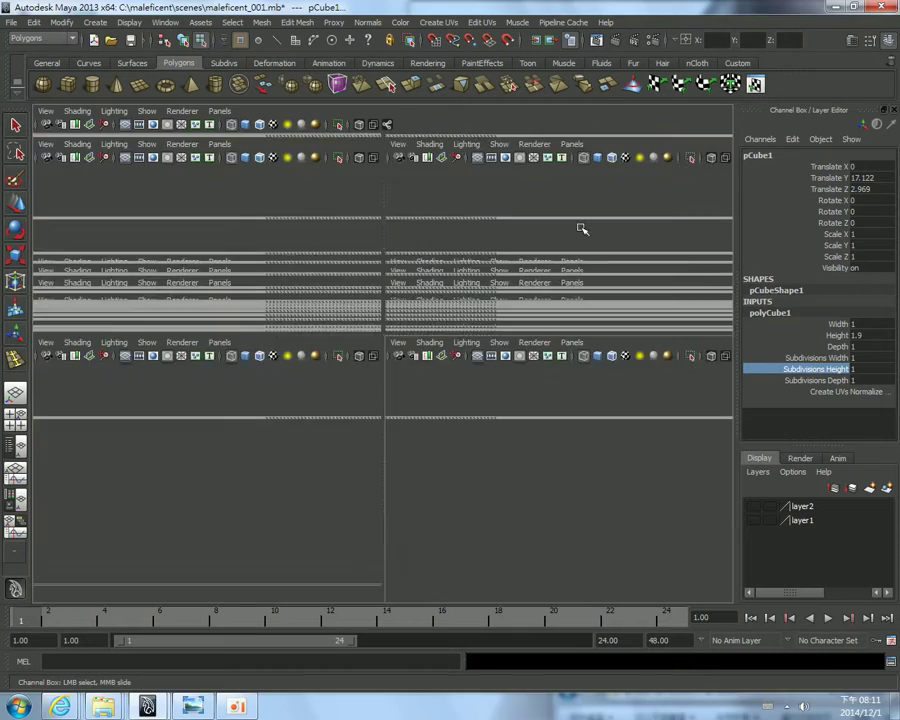
{"action": "key", "text": "space"}
{"action": "mouse_move", "coordinate": [476, 269]}
{"action": "left_mouse_down", "text": "alt"}
{"action": "mouse_move", "coordinate": [358, 287]}
{"action": "mouse_move", "coordinate": [321, 263]}
{"action": "mouse_move", "coordinate": [245, 255]}
{"action": "mouse_move", "coordinate": [191, 410]}
{"action": "mouse_move", "coordinate": [408, 340]}
{"action": "mouse_move", "coordinate": [448, 544]}
{"action": "mouse_move", "coordinate": [448, 376]}
{"action": "mouse_move", "coordinate": [468, 447]}
{"action": "mouse_move", "coordinate": [622, 442]}
{"action": "mouse_move", "coordinate": [502, 428]}
{"action": "mouse_move", "coordinate": [454, 398]}
{"action": "mouse_move", "coordinate": [352, 384]}
{"action": "mouse_move", "coordinate": [336, 344]}
{"action": "mouse_move", "coordinate": [366, 176]}
{"action": "mouse_move", "coordinate": [376, 304]}
{"action": "left_mouse_up", "text": "alt"}
{"action": "scroll", "coordinate": [358, 287], "scroll_direction": "down", "scroll_amount": 5}
{"action": "right_click", "coordinate": [430, 357]}
{"action": "key", "text": "F8"}
{"action": "right_click_drag", "start_coordinate": [364, 282], "coordinate": [387, 316]}
{"action": "left_click_drag", "start_coordinate": [387, 316], "coordinate": [370, 364], "text": "alt"}
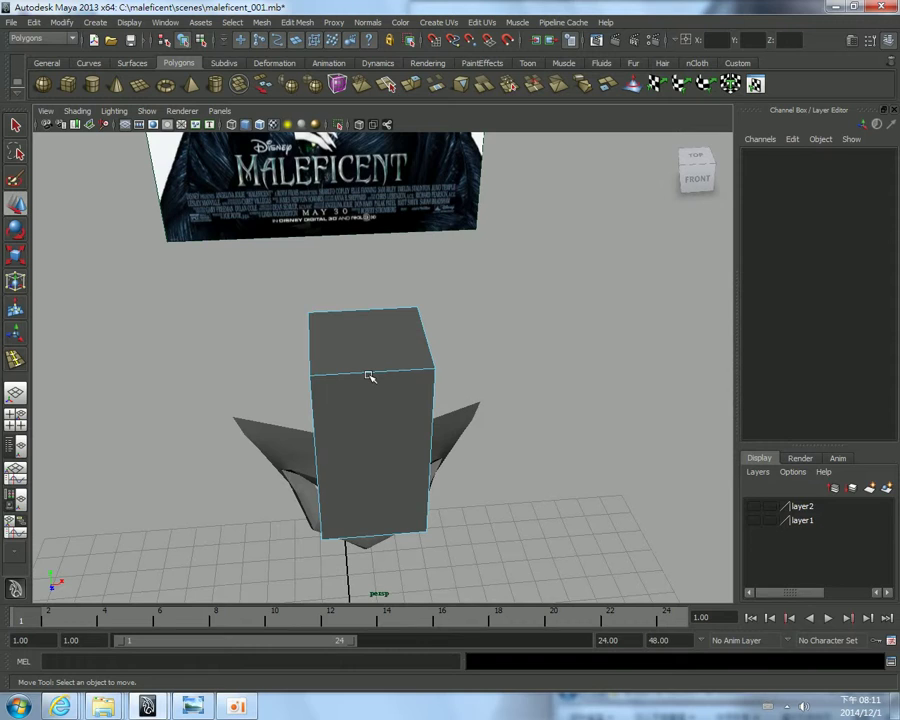
{"action": "left_click", "coordinate": [369, 374]}
Connect the selected edges with Connect Components to split the cube down the middle
{"action": "right_click", "coordinate": [563, 290], "text": "shift"}
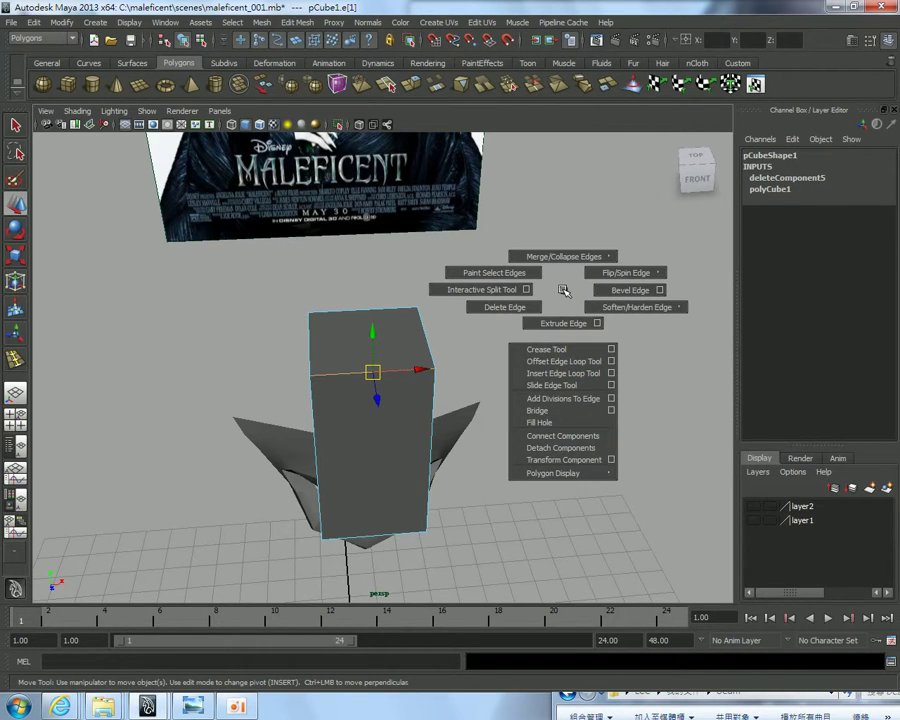
{"action": "left_click", "coordinate": [563, 290]}
{"action": "left_click", "coordinate": [563, 290]}
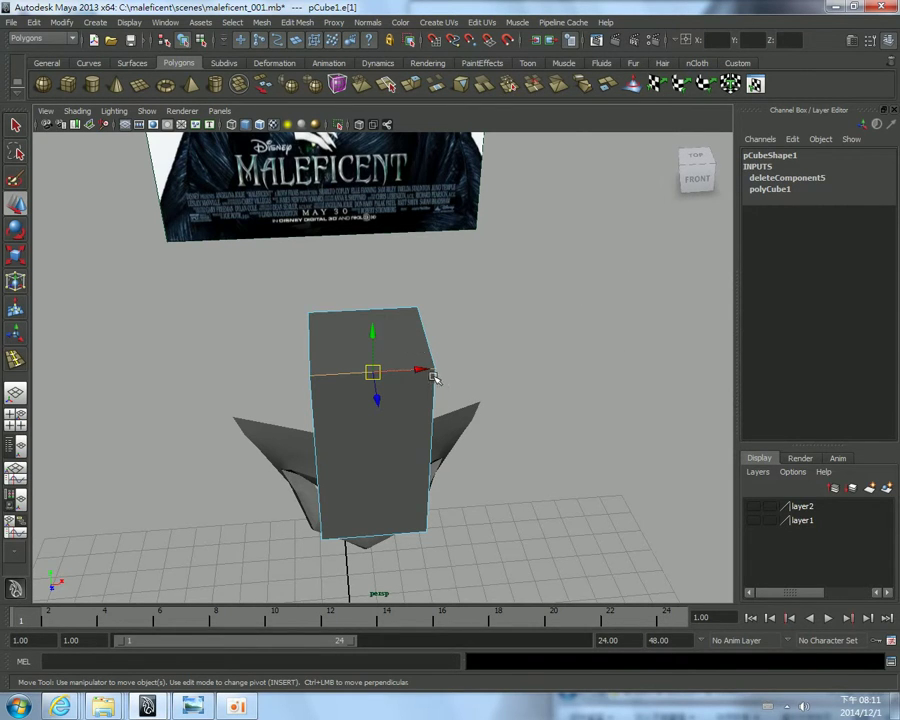
{"action": "scroll", "coordinate": [425, 364], "scroll_direction": "up", "scroll_amount": 3}
{"action": "key", "text": "space"}
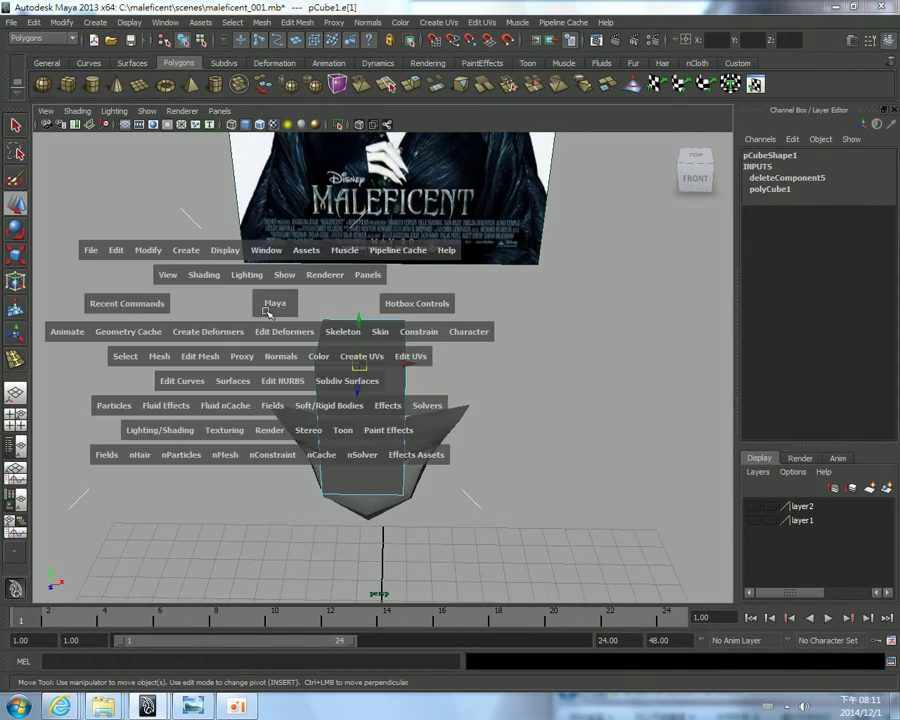
{"action": "key", "text": "space"}
{"action": "left_click", "coordinate": [355, 241]}
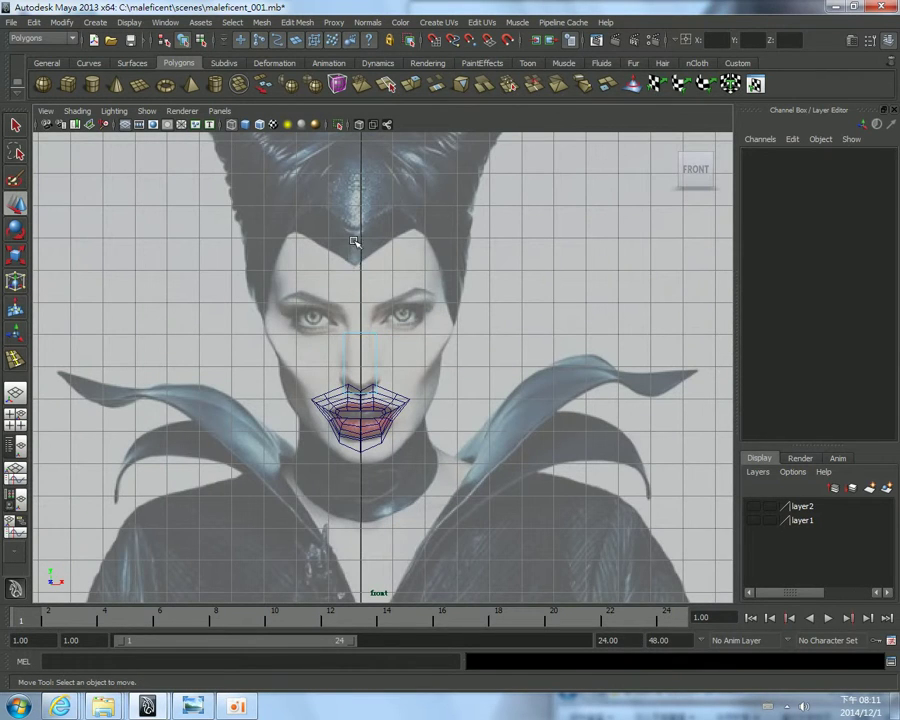
{"action": "key", "text": "ctrl+z"}
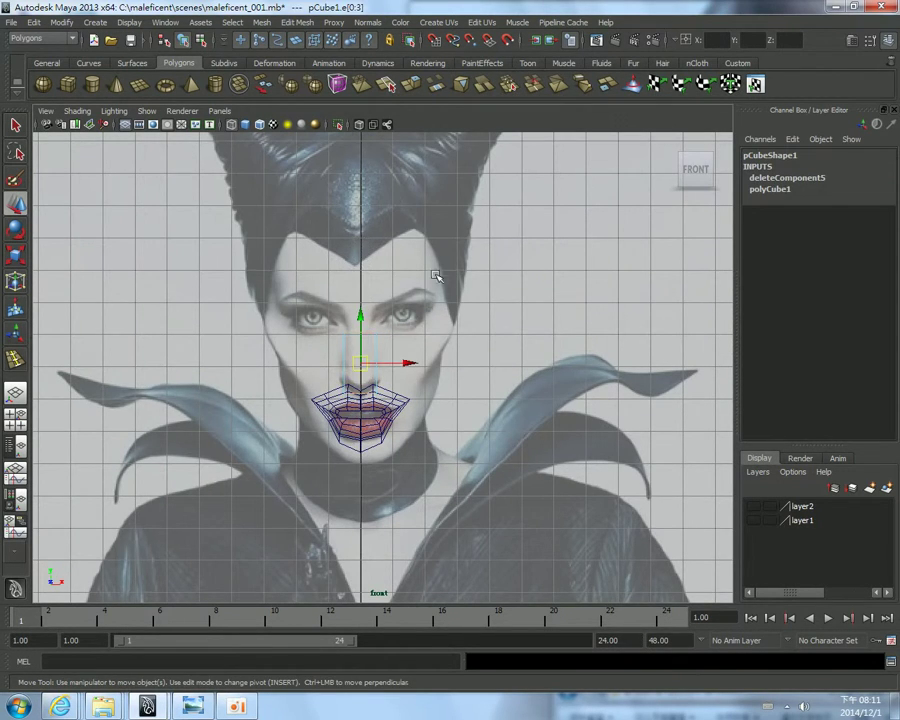
{"action": "key", "text": "space"}
{"action": "key", "text": "space"}
{"action": "right_click", "coordinate": [498, 297], "text": "shift"}
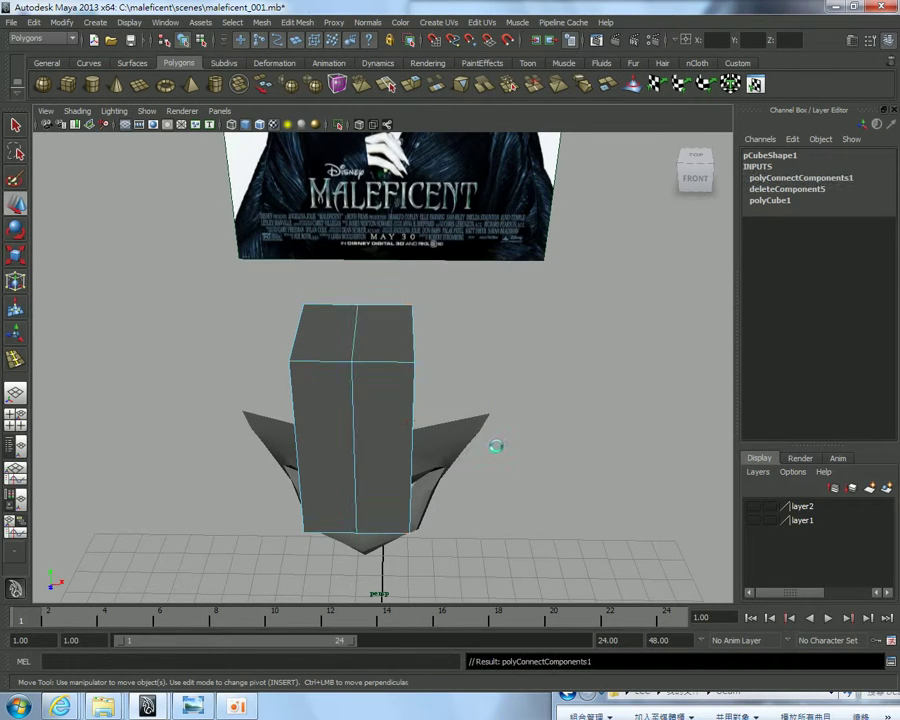
{"action": "mouse_move", "coordinate": [514, 408]}
{"action": "left_mouse_down", "text": "alt"}
{"action": "mouse_move", "coordinate": [416, 370]}
{"action": "mouse_move", "coordinate": [380, 371]}
{"action": "mouse_move", "coordinate": [486, 372]}
{"action": "left_mouse_up", "text": "alt"}
Delete the cube's left side face in Face mode
{"action": "right_click", "coordinate": [289, 349]}
{"action": "left_click", "coordinate": [285, 340]}
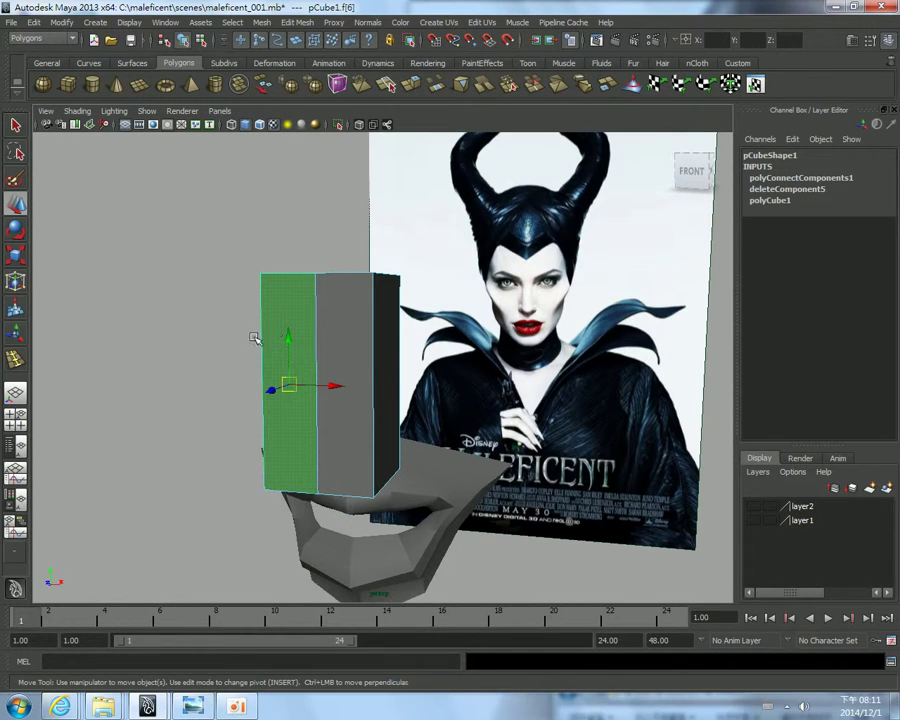
{"action": "mouse_move", "coordinate": [256, 334]}
{"action": "left_mouse_down", "text": "alt"}
{"action": "mouse_move", "coordinate": [320, 380]}
{"action": "mouse_move", "coordinate": [298, 279]}
{"action": "mouse_move", "coordinate": [300, 500]}
{"action": "left_mouse_up", "text": "alt"}
{"action": "key", "text": "Delete"}
{"action": "key", "text": "Delete"}
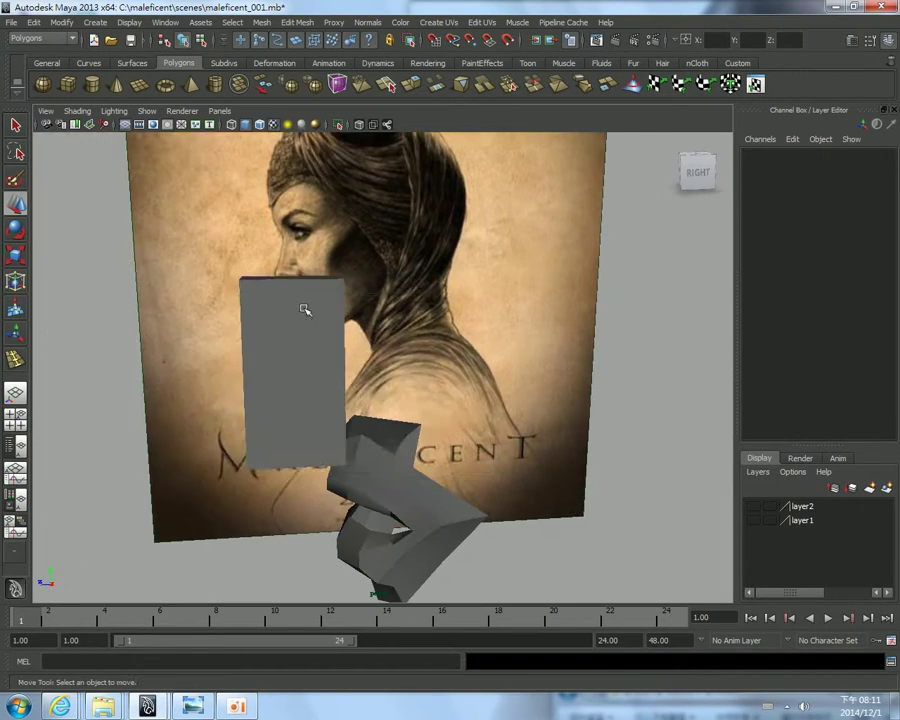
Delete the nose box's top face in Face mode
{"action": "scroll", "coordinate": [298, 340], "scroll_direction": "up", "scroll_amount": 2}
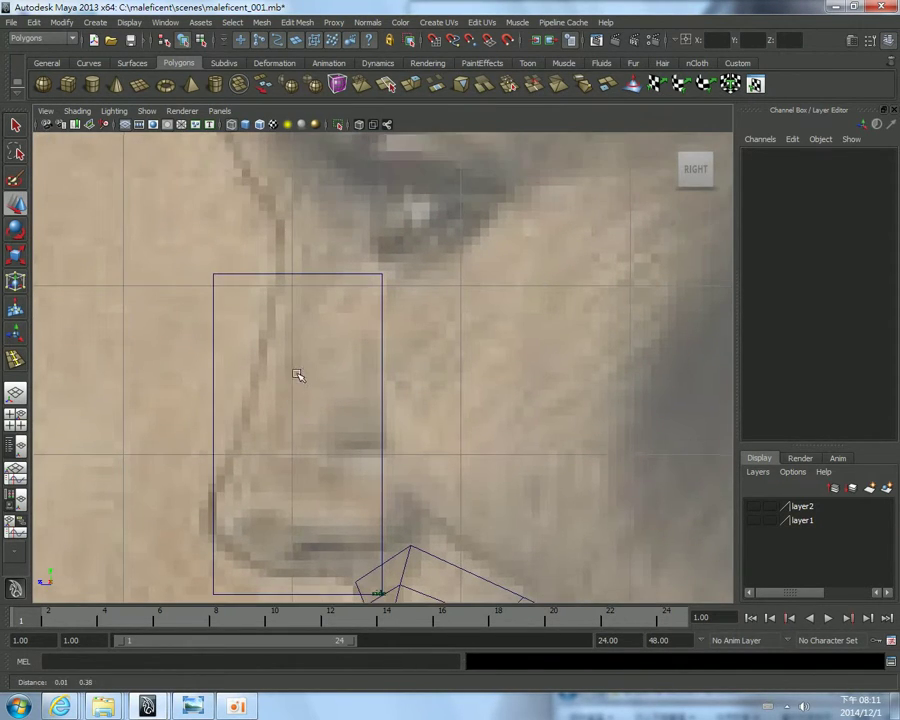
{"action": "right_click", "coordinate": [217, 271]}
{"action": "right_click", "coordinate": [214, 275]}
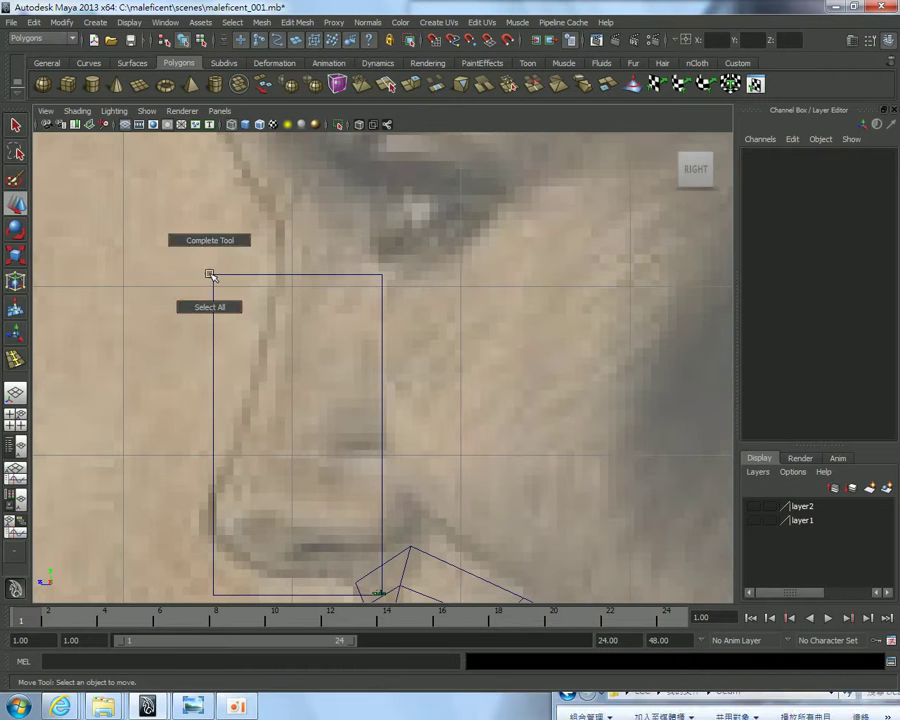
{"action": "right_click", "coordinate": [220, 277]}
{"action": "key", "text": "space"}
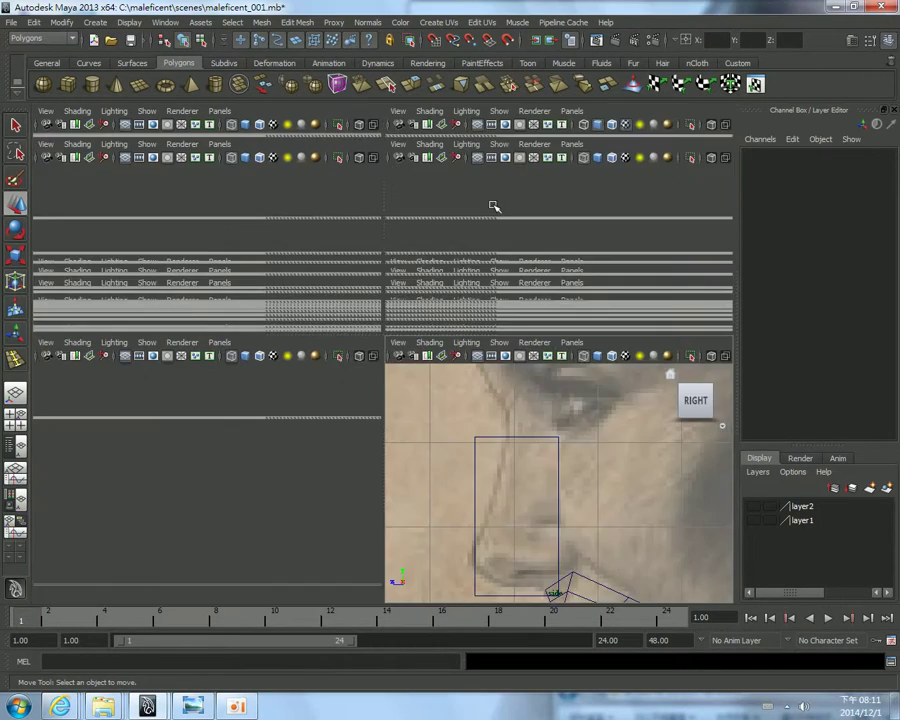
{"action": "key", "text": "space"}
{"action": "mouse_move", "coordinate": [297, 333]}
{"action": "left_mouse_down", "text": "alt"}
{"action": "mouse_move", "coordinate": [317, 248]}
{"action": "mouse_move", "coordinate": [315, 207]}
{"action": "left_mouse_up", "text": "alt"}
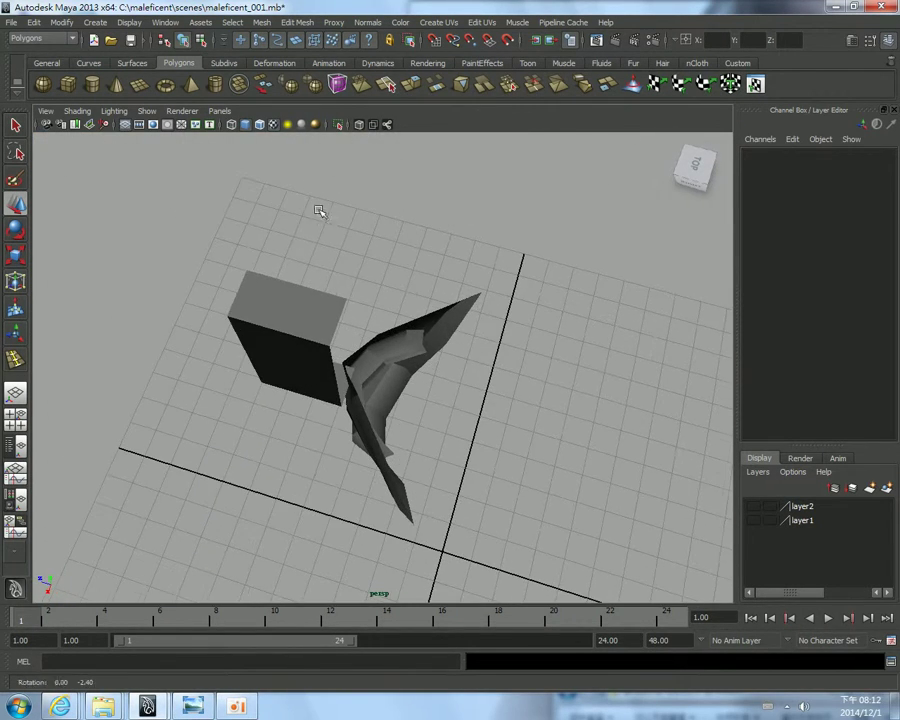
{"action": "right_click_drag", "start_coordinate": [278, 298], "coordinate": [280, 328]}
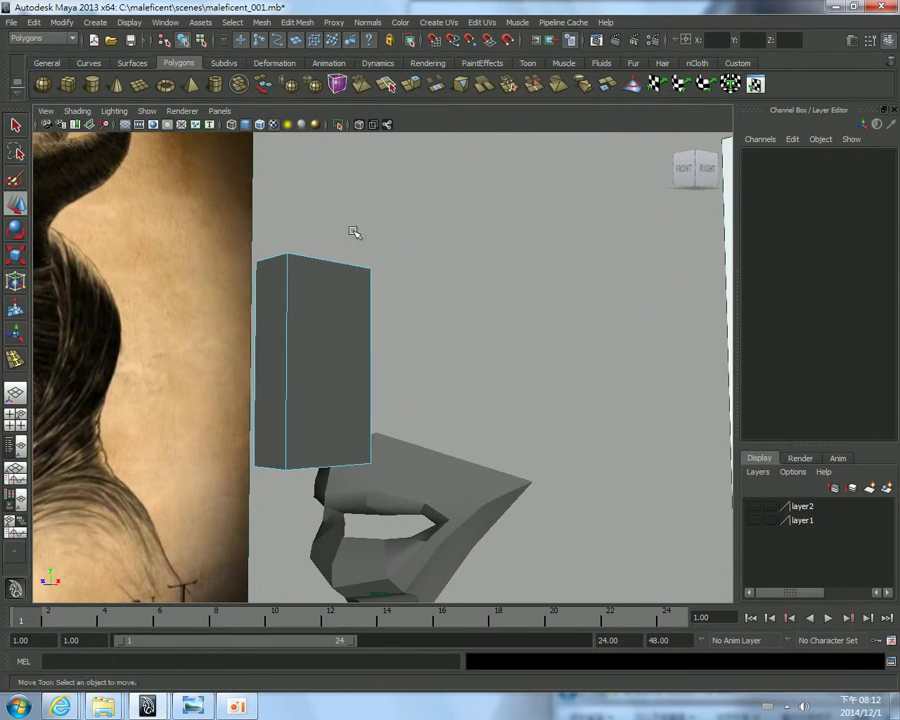
{"action": "left_click_drag", "start_coordinate": [319, 295], "coordinate": [314, 309], "text": "alt"}
{"action": "left_click", "coordinate": [312, 314]}
{"action": "key", "text": "w"}
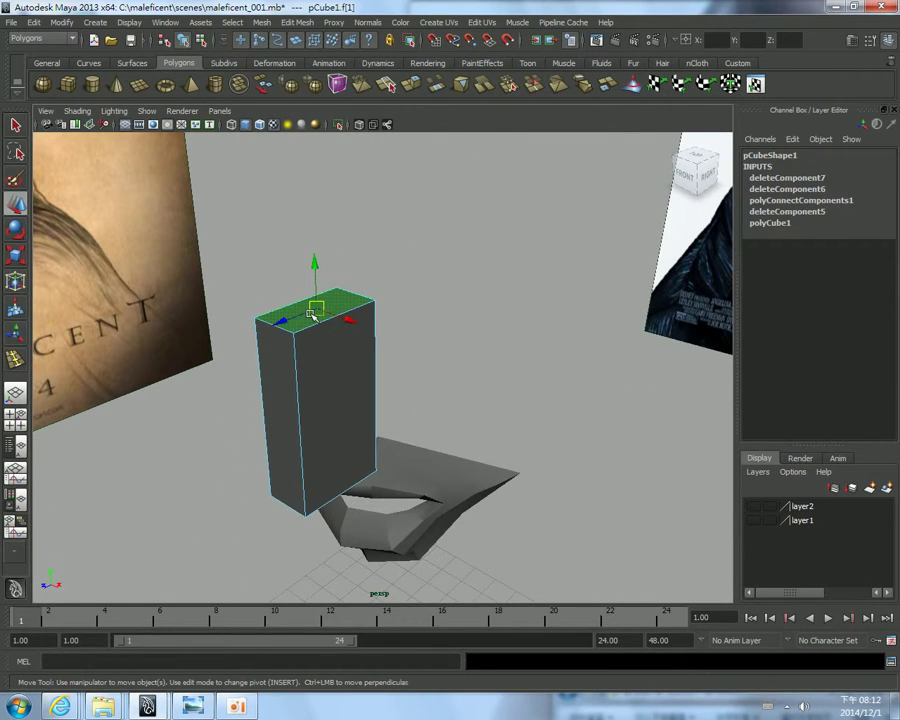
{"action": "key", "text": "Delete"}
Select the box's two top vertices and maximize the side view
{"action": "mouse_move", "coordinate": [355, 338]}
{"action": "right_mouse_down"}
{"action": "mouse_move", "coordinate": [305, 352]}
{"action": "mouse_move", "coordinate": [420, 361]}
{"action": "right_mouse_up"}
{"action": "left_click_drag", "start_coordinate": [245, 290], "coordinate": [385, 326]}
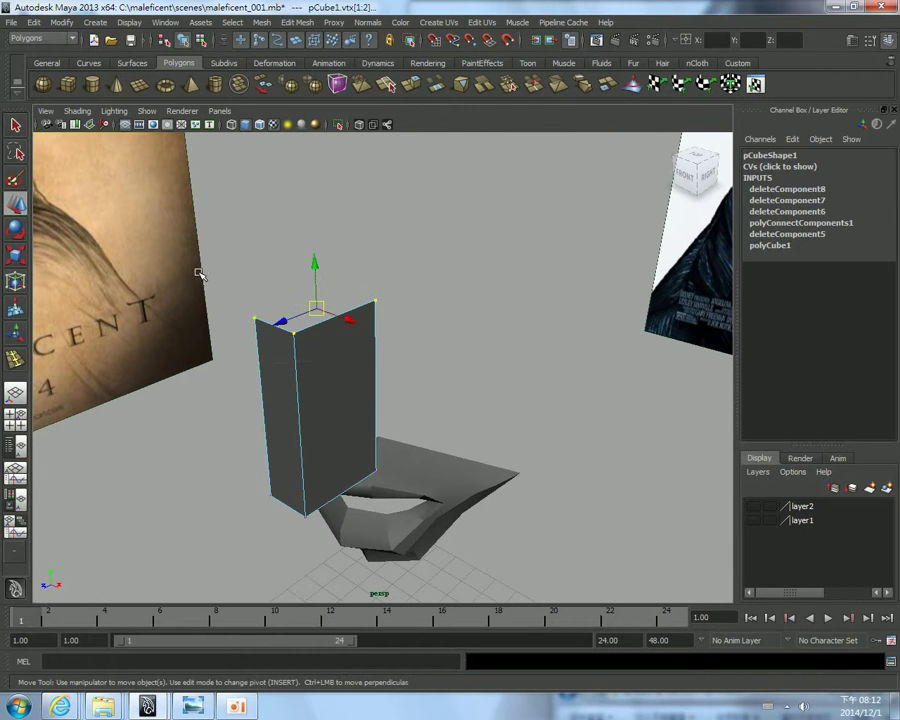
{"action": "key", "text": "space"}
{"action": "key", "text": "space"}
Move the top-left vertex onto the nose bridge and the vertex above the lips onto the nostril outline
{"action": "mouse_move", "coordinate": [310, 320]}
{"action": "middle_mouse_down", "text": "alt"}
{"action": "mouse_move", "coordinate": [330, 380]}
{"action": "mouse_move", "coordinate": [320, 350]}
{"action": "middle_mouse_up", "text": "alt"}
{"action": "left_click_drag", "start_coordinate": [196, 280], "coordinate": [243, 320]}
{"action": "middle_click_drag", "start_coordinate": [244, 320], "coordinate": [256, 312]}
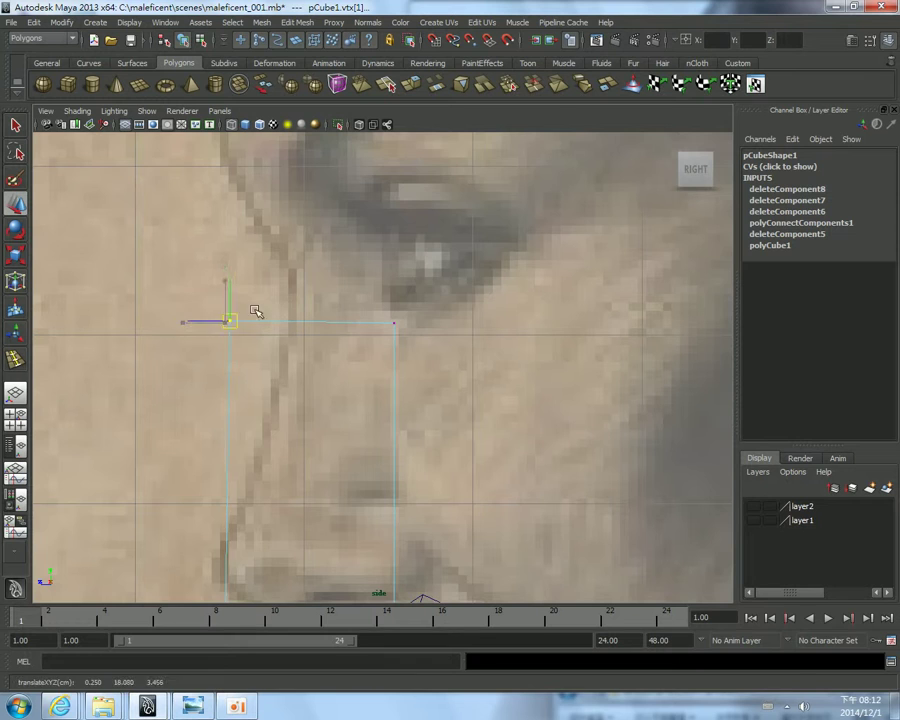
{"action": "middle_click_drag", "start_coordinate": [311, 288], "coordinate": [342, 148], "text": "alt"}
{"action": "mouse_move", "coordinate": [342, 148]}
{"action": "right_mouse_down", "text": "alt"}
{"action": "mouse_move", "coordinate": [240, 236]}
{"action": "mouse_move", "coordinate": [334, 290]}
{"action": "right_mouse_up", "text": "alt"}
{"action": "middle_click_drag", "start_coordinate": [334, 290], "coordinate": [300, 357], "text": "alt"}
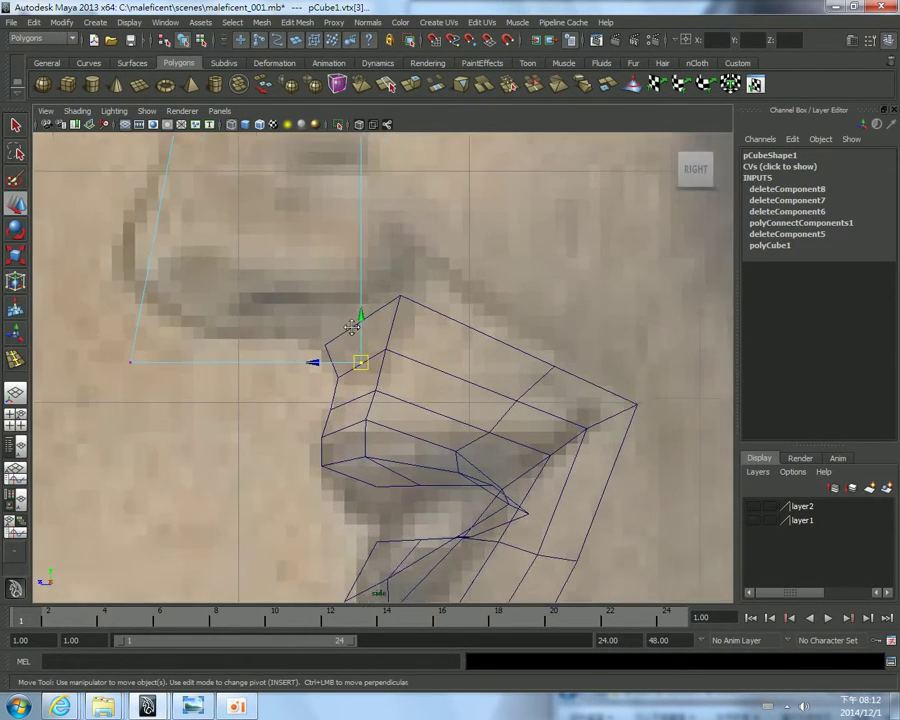
{"action": "right_click_drag", "start_coordinate": [364, 333], "coordinate": [387, 455], "text": "alt"}
{"action": "left_click", "coordinate": [387, 462]}
{"action": "mouse_move", "coordinate": [387, 462]}
{"action": "left_mouse_down"}
{"action": "mouse_move", "coordinate": [327, 437]}
{"action": "mouse_move", "coordinate": [314, 390]}
{"action": "mouse_move", "coordinate": [325, 425]}
{"action": "left_mouse_up"}
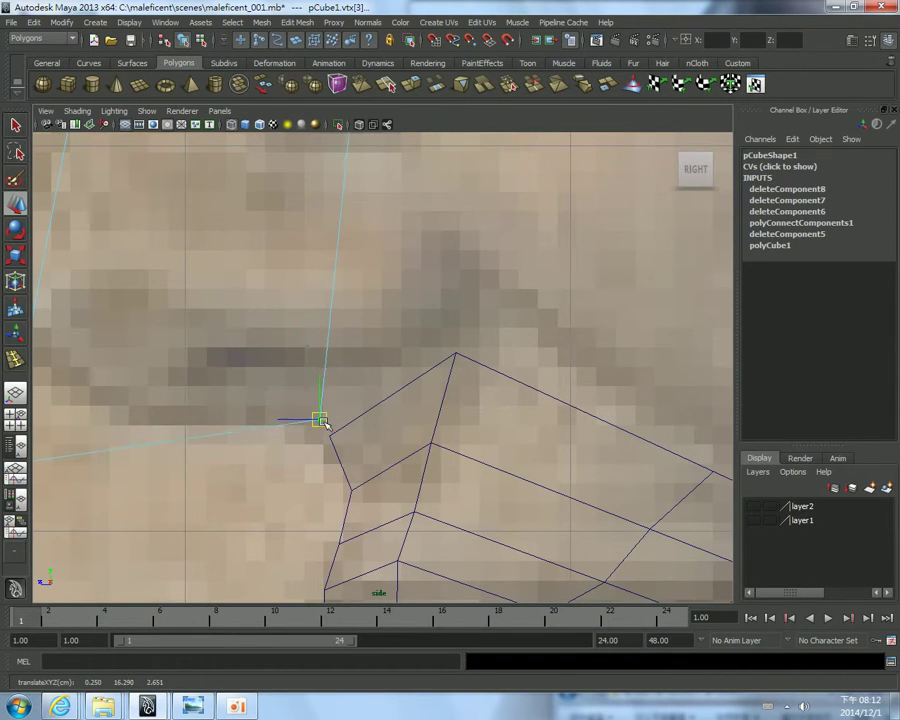
Move the lower-left vertex onto the nose outline, then select the whole nose box
{"action": "mouse_move", "coordinate": [285, 395]}
{"action": "middle_mouse_down", "text": "alt"}
{"action": "mouse_move", "coordinate": [396, 392]}
{"action": "mouse_move", "coordinate": [355, 424]}
{"action": "middle_mouse_up", "text": "alt"}
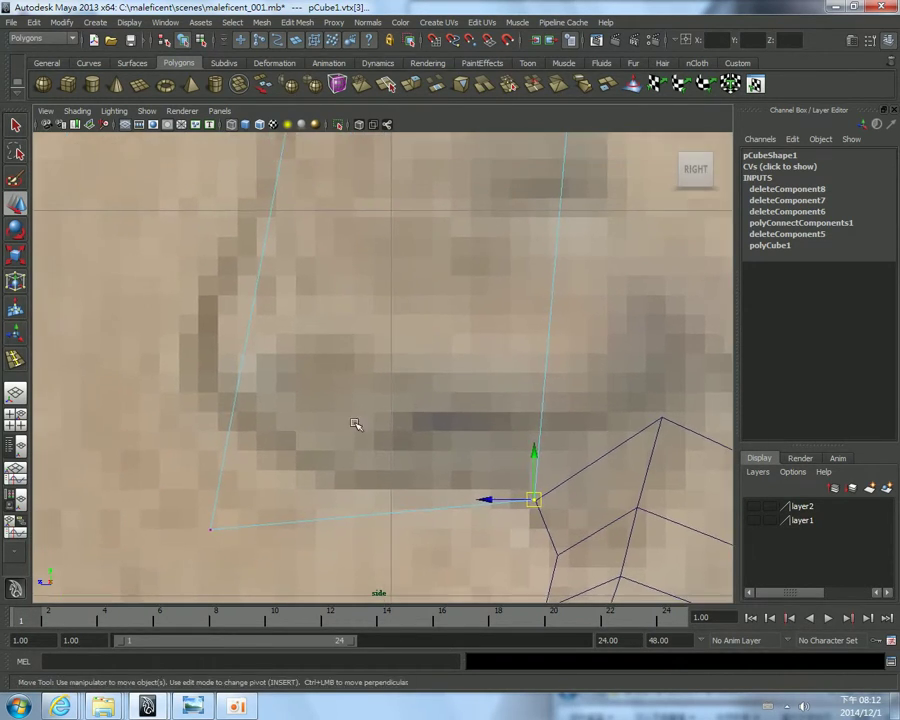
{"action": "left_click_drag", "start_coordinate": [152, 483], "coordinate": [152, 483]}
{"action": "mouse_move", "coordinate": [211, 527]}
{"action": "left_mouse_down"}
{"action": "mouse_move", "coordinate": [283, 473]}
{"action": "mouse_move", "coordinate": [300, 481]}
{"action": "left_mouse_up"}
{"action": "middle_click_drag", "start_coordinate": [304, 479], "coordinate": [286, 530], "text": "alt"}
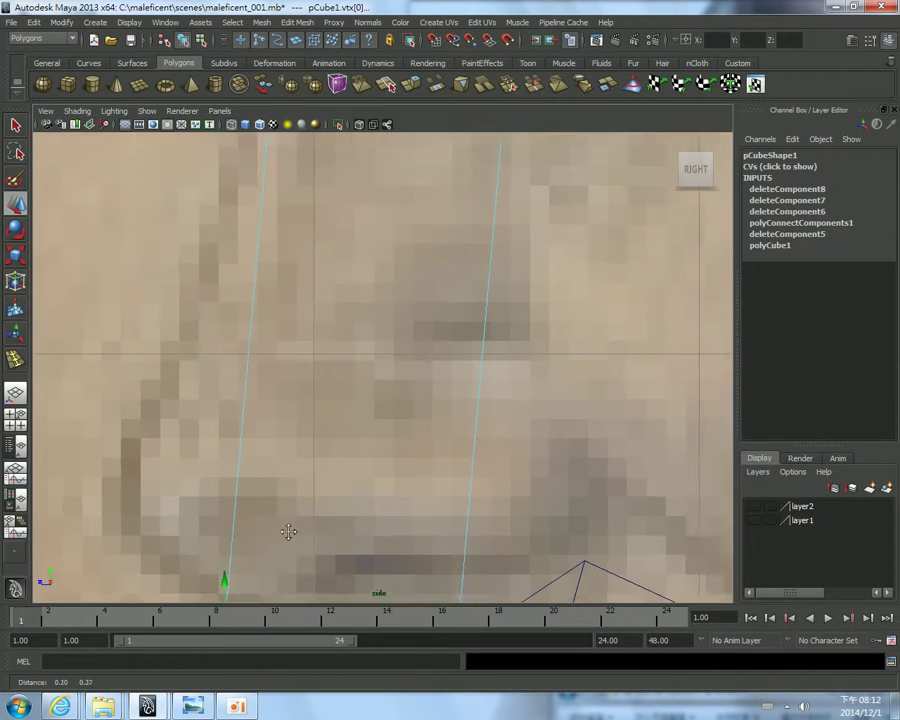
{"action": "mouse_move", "coordinate": [286, 530]}
{"action": "right_mouse_down", "text": "alt"}
{"action": "mouse_move", "coordinate": [272, 390]}
{"action": "mouse_move", "coordinate": [325, 352]}
{"action": "right_mouse_up", "text": "alt"}
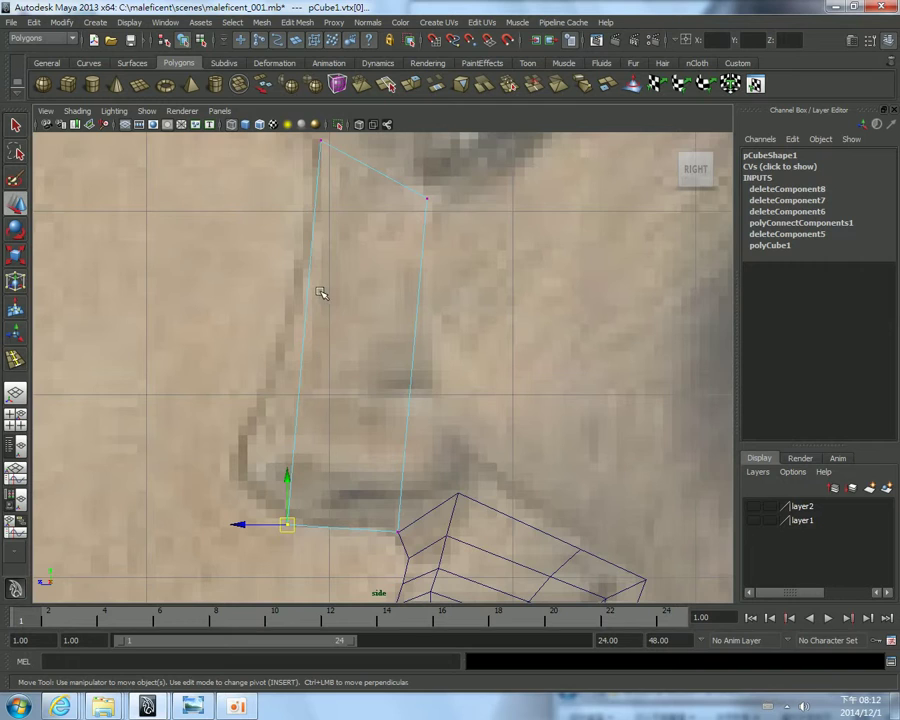
{"action": "right_click_drag", "start_coordinate": [310, 292], "coordinate": [368, 274]}
{"action": "left_click", "coordinate": [284, 240]}
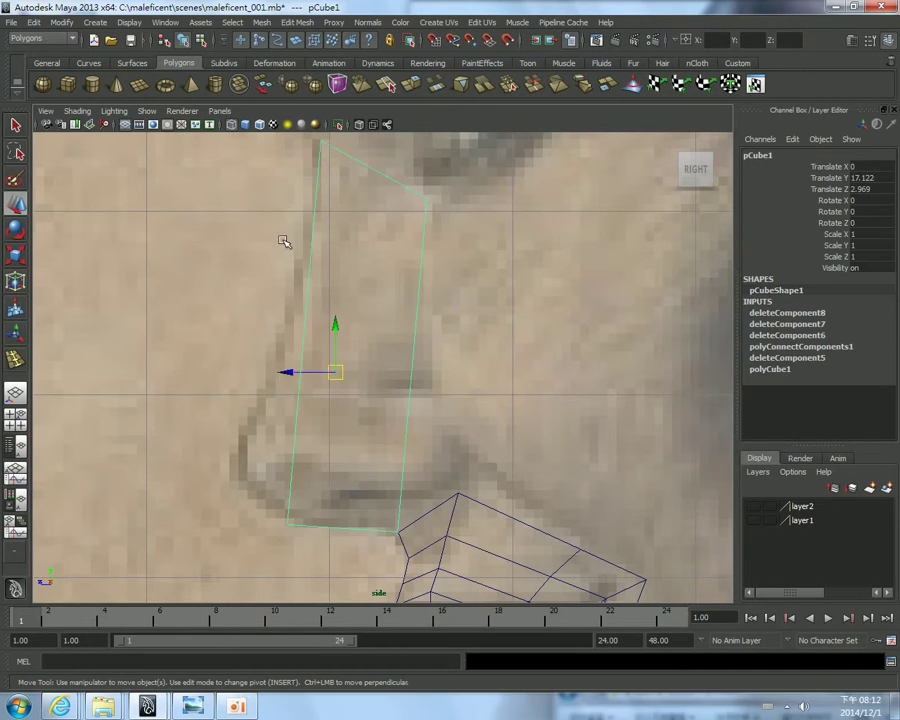
{"action": "right_click_drag", "start_coordinate": [283, 240], "coordinate": [205, 262], "text": "shift"}
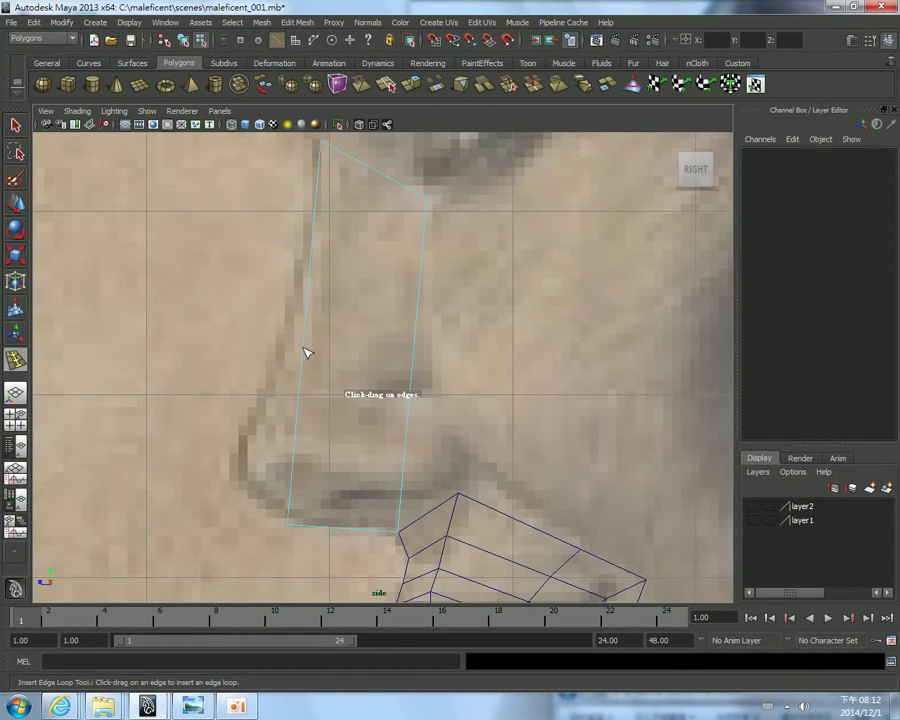
Insert an edge loop midway along the nose box and push it out to the profile
{"action": "left_click", "coordinate": [308, 352]}
{"action": "left_click", "coordinate": [330, 335]}
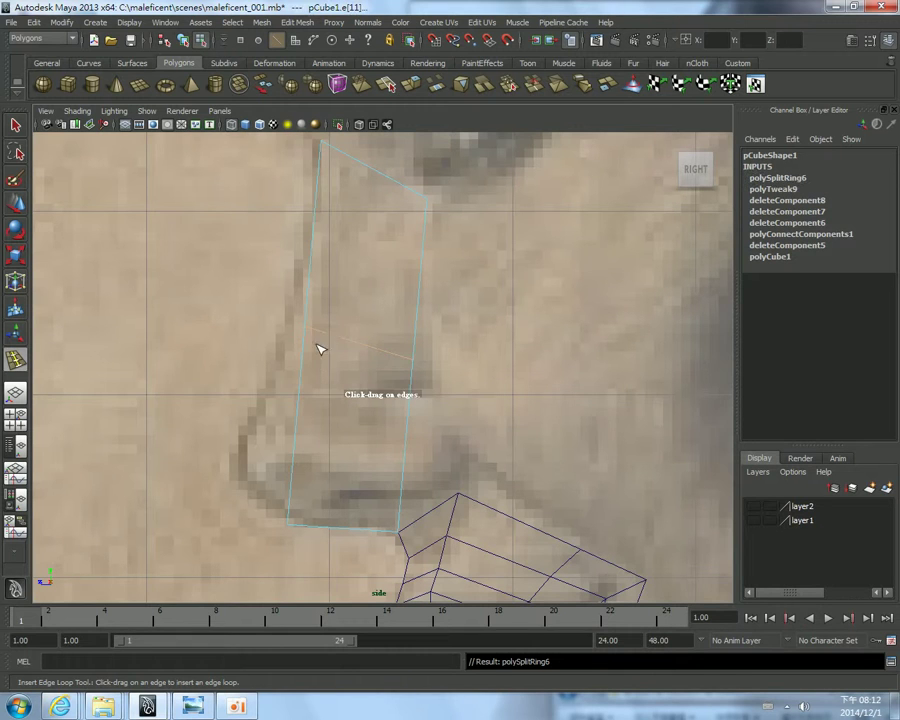
{"action": "key", "text": "w"}
{"action": "left_click", "coordinate": [282, 394]}
{"action": "key", "text": "space"}
{"action": "mouse_move", "coordinate": [473, 240]}
{"action": "left_mouse_down"}
{"action": "mouse_move", "coordinate": [574, 206]}
{"action": "mouse_move", "coordinate": [410, 258]}
{"action": "left_mouse_up"}
{"action": "mouse_move", "coordinate": [274, 290]}
{"action": "right_mouse_down"}
{"action": "mouse_move", "coordinate": [306, 300]}
{"action": "mouse_move", "coordinate": [301, 262]}
{"action": "right_mouse_up"}
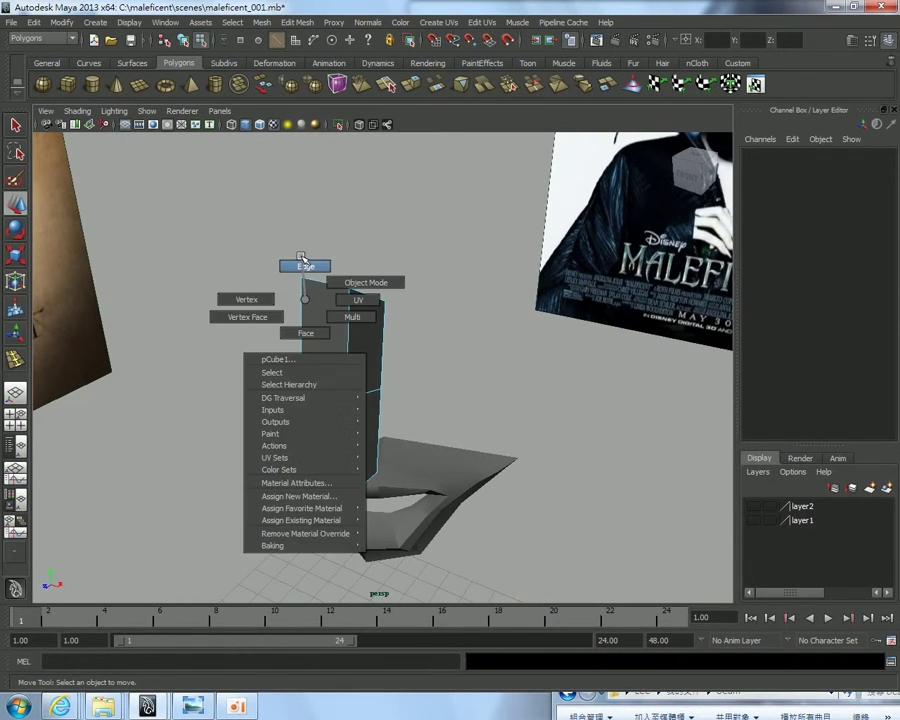
{"action": "left_click", "coordinate": [301, 305]}
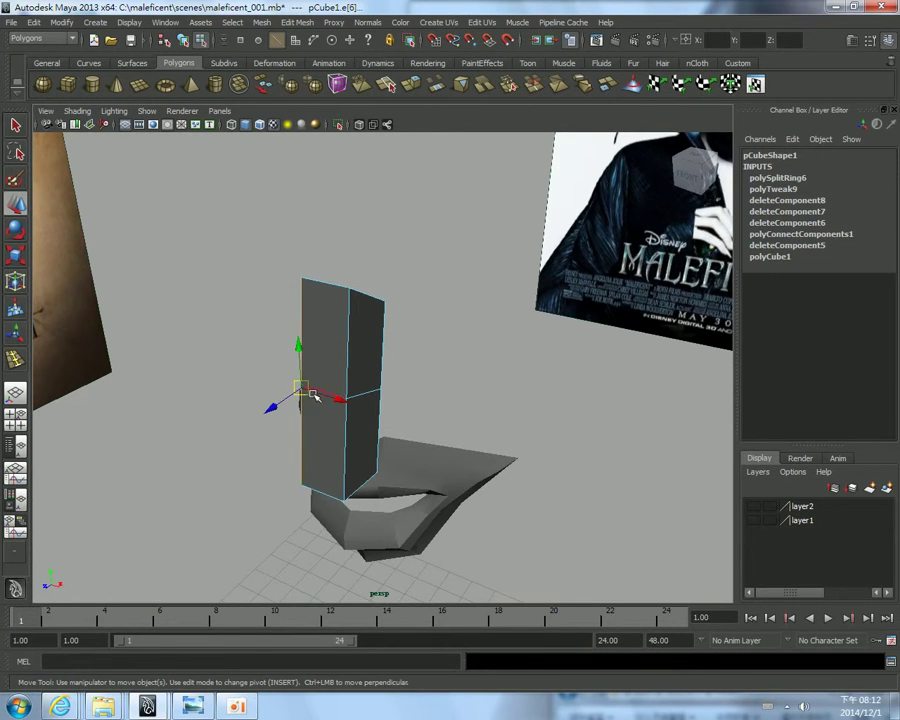
{"action": "key", "text": "space"}
{"action": "key", "text": "space"}
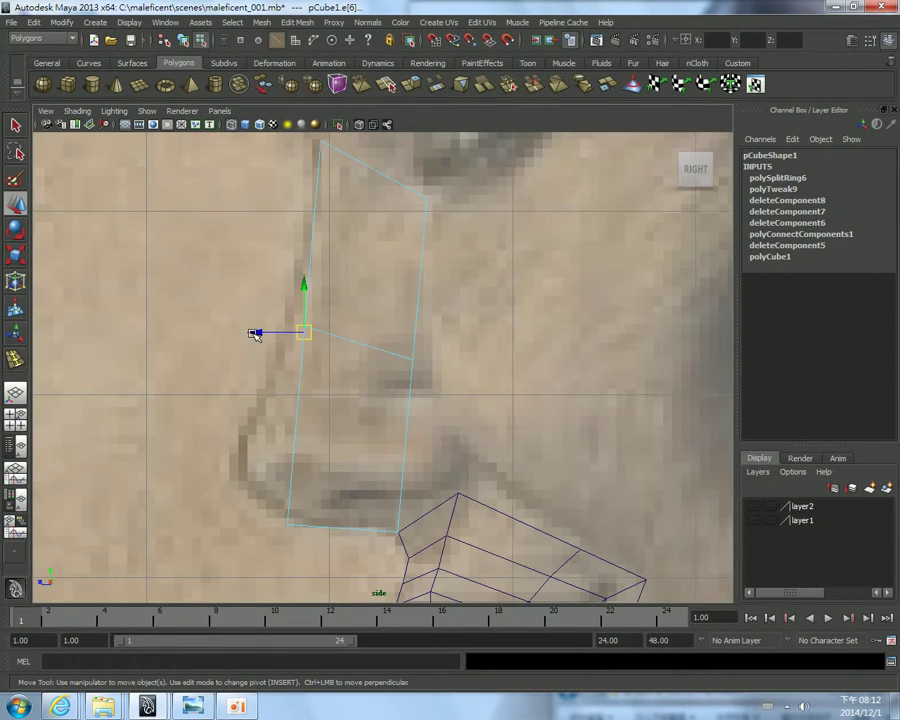
{"action": "left_click_drag", "start_coordinate": [255, 334], "coordinate": [250, 335]}
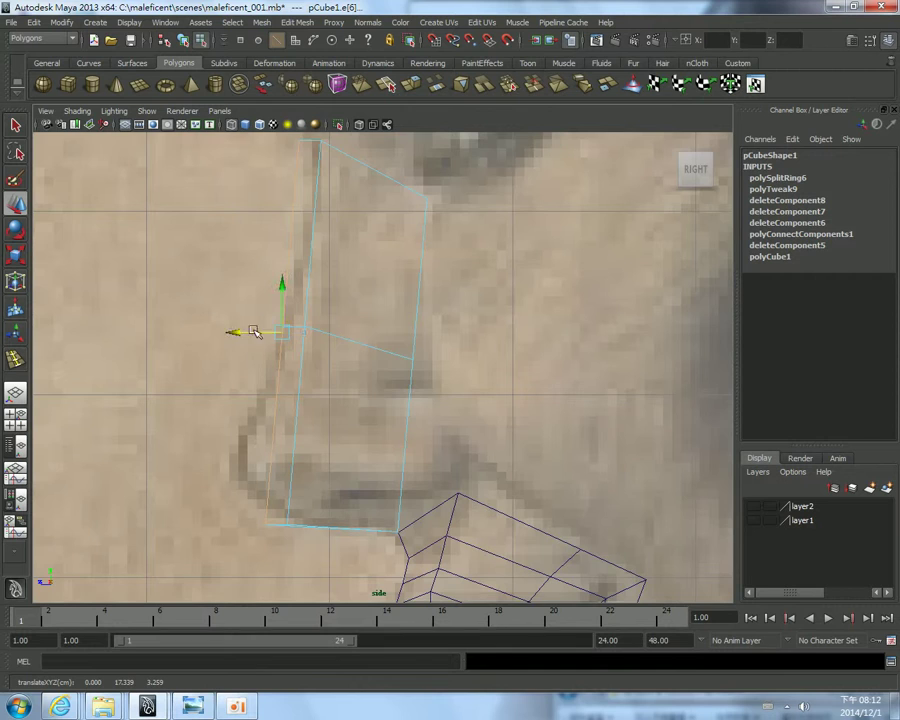
Move the top front vertex onto the nose bridge in vertex mode
{"action": "middle_click_drag", "start_coordinate": [255, 333], "coordinate": [266, 372], "text": "alt"}
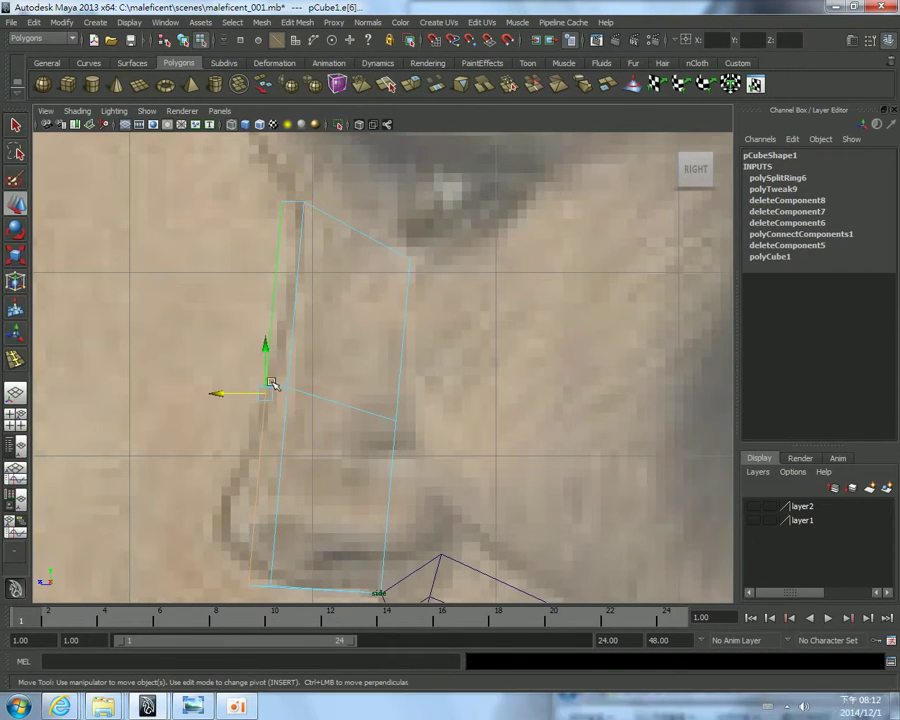
{"action": "right_click_drag", "start_coordinate": [271, 384], "coordinate": [232, 388]}
{"action": "left_click", "coordinate": [287, 388]}
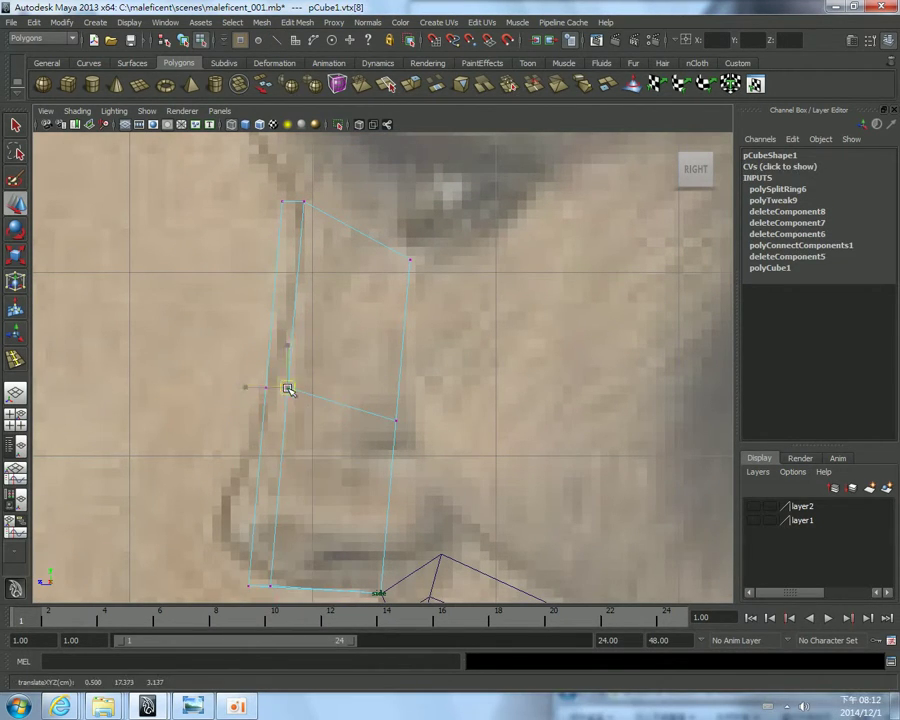
{"action": "middle_click_drag", "start_coordinate": [340, 329], "coordinate": [340, 367], "text": "alt"}
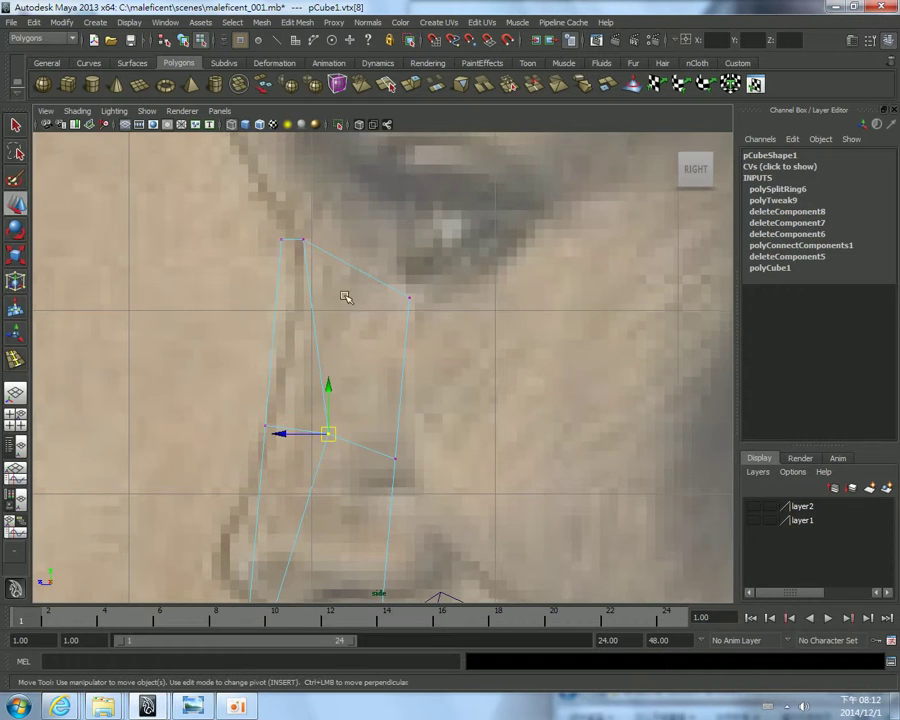
{"action": "left_click", "coordinate": [309, 236]}
{"action": "left_click", "coordinate": [291, 240]}
{"action": "left_click_drag", "start_coordinate": [291, 240], "coordinate": [346, 261]}
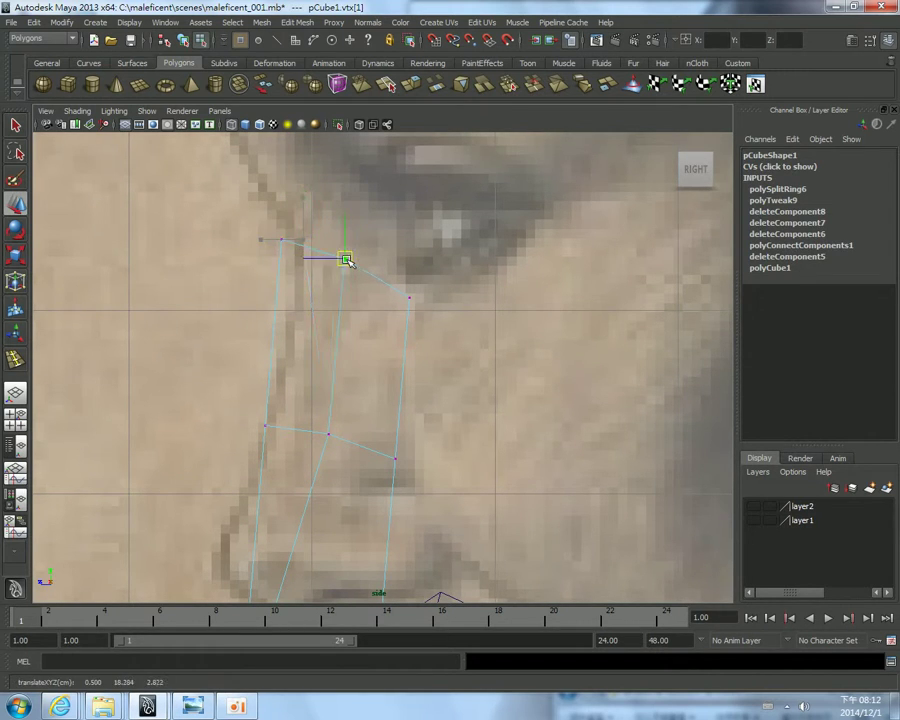
{"action": "middle_click_drag", "start_coordinate": [303, 281], "coordinate": [314, 288], "text": "alt"}
{"action": "left_click_drag", "start_coordinate": [290, 248], "coordinate": [309, 256]}
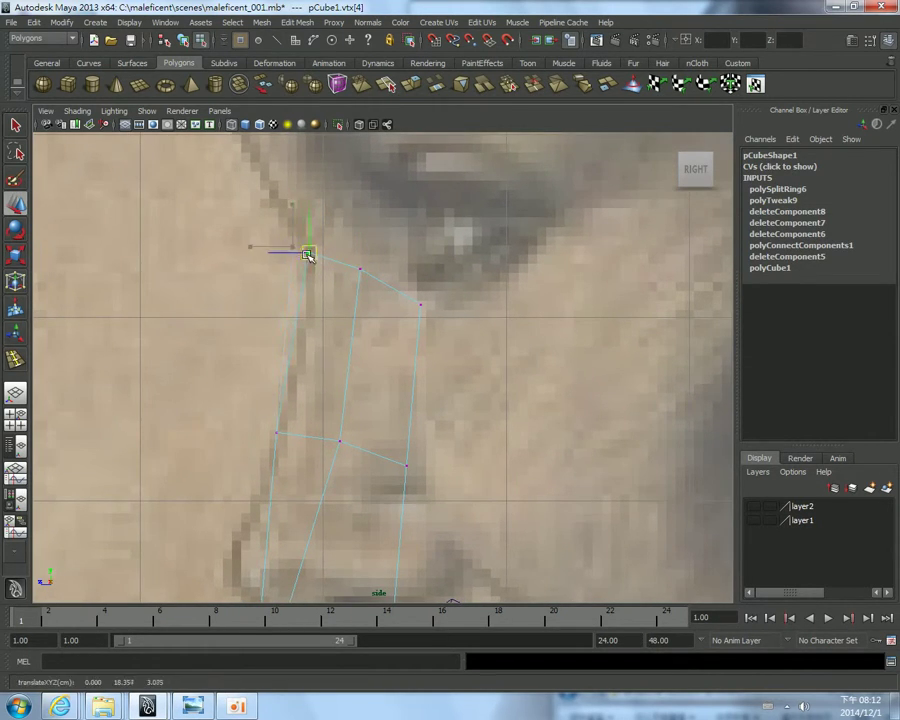
Move the lower front vertices up to the nose tip along the nostril underside
{"action": "middle_click_drag", "start_coordinate": [309, 268], "coordinate": [310, 136], "text": "alt"}
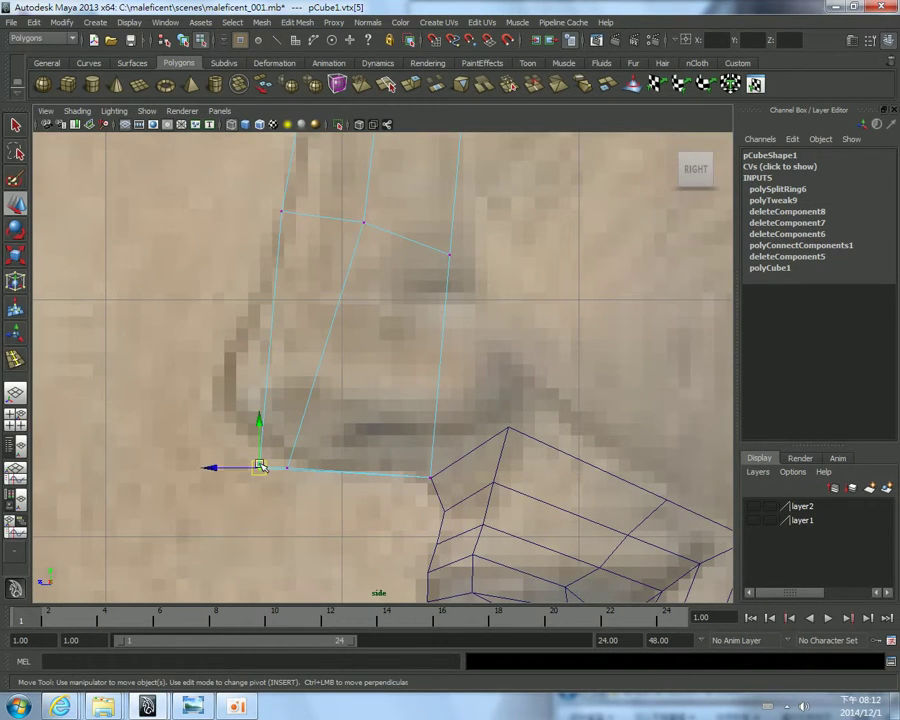
{"action": "left_click_drag", "start_coordinate": [260, 466], "coordinate": [245, 442]}
{"action": "mouse_move", "coordinate": [302, 479]}
{"action": "left_mouse_down"}
{"action": "mouse_move", "coordinate": [280, 447]}
{"action": "mouse_move", "coordinate": [323, 441]}
{"action": "left_mouse_up"}
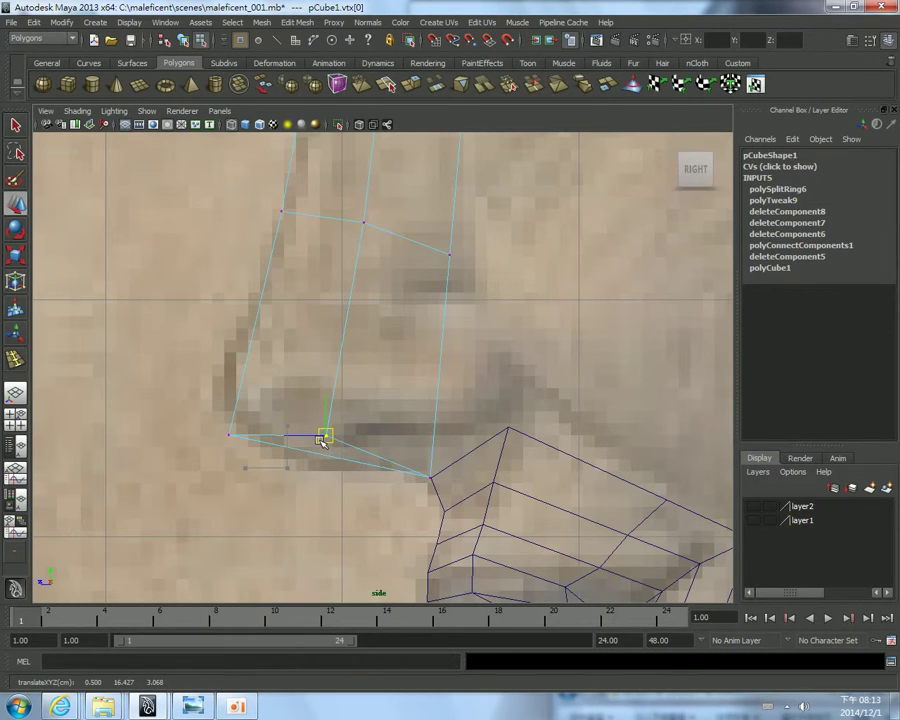
{"action": "mouse_move", "coordinate": [266, 453]}
{"action": "left_mouse_down"}
{"action": "mouse_move", "coordinate": [236, 440]}
{"action": "mouse_move", "coordinate": [248, 426]}
{"action": "mouse_move", "coordinate": [217, 425]}
{"action": "left_mouse_up"}
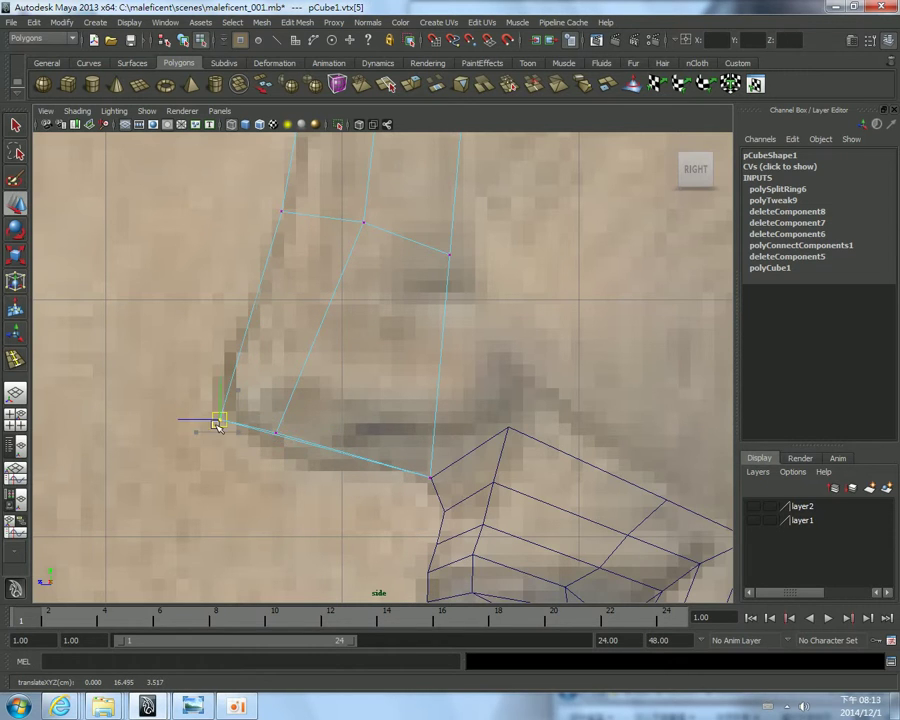
Insert a vertical and a horizontal edge loop through the nose block
{"action": "key", "text": "space"}
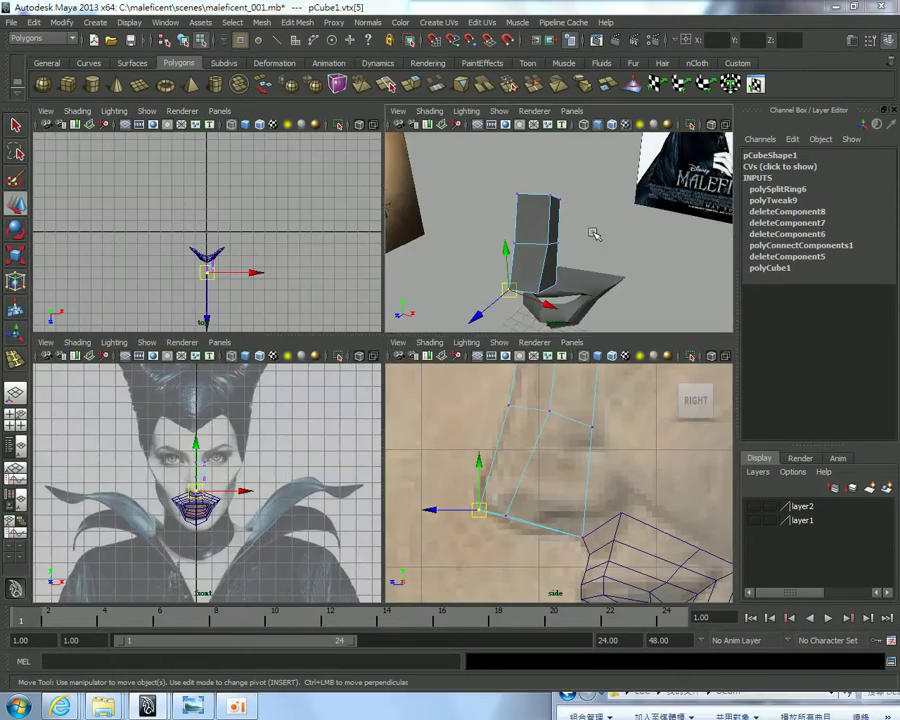
{"action": "key", "text": "space"}
{"action": "mouse_move", "coordinate": [444, 236]}
{"action": "left_mouse_down", "text": "alt"}
{"action": "mouse_move", "coordinate": [457, 259]}
{"action": "mouse_move", "coordinate": [393, 249]}
{"action": "mouse_move", "coordinate": [368, 331]}
{"action": "left_mouse_up", "text": "alt"}
{"action": "right_click_drag", "start_coordinate": [368, 331], "coordinate": [426, 311]}
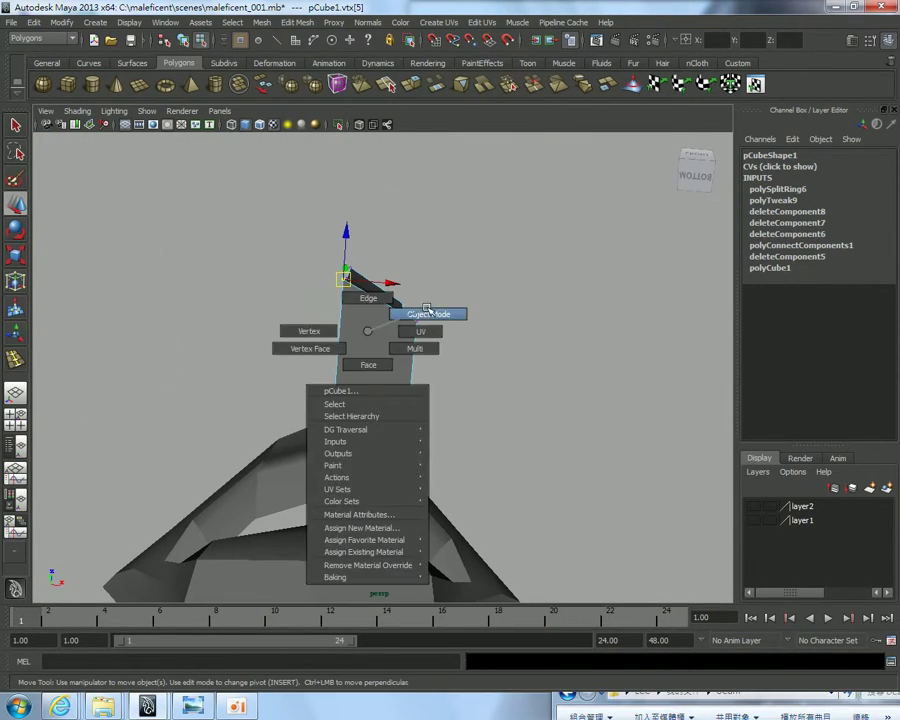
{"action": "right_click", "coordinate": [346, 318], "text": "shift"}
{"action": "left_click", "coordinate": [272, 334]}
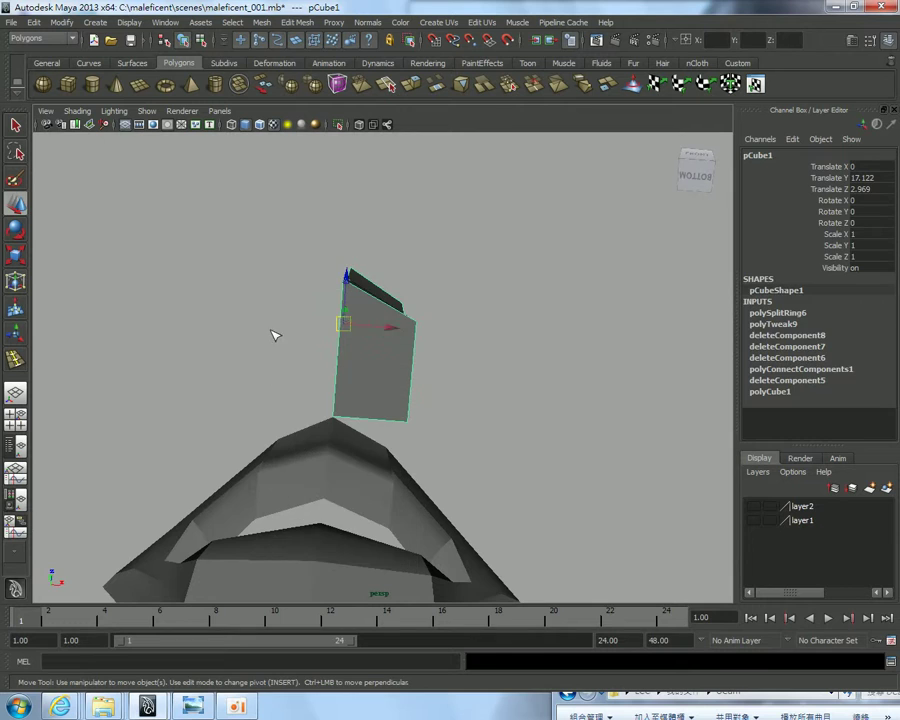
{"action": "left_click", "coordinate": [383, 300]}
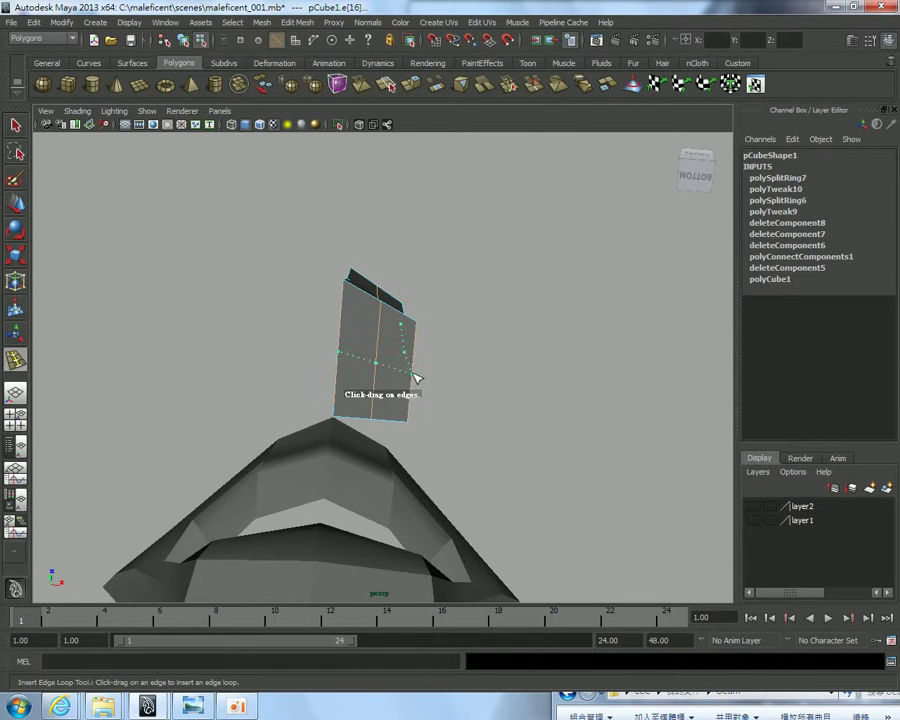
{"action": "left_click", "coordinate": [416, 374]}
Check the nose in the side view with smooth preview, undoing a stray vertex move
{"action": "mouse_move", "coordinate": [538, 300]}
{"action": "left_mouse_down", "text": "alt"}
{"action": "mouse_move", "coordinate": [446, 309]}
{"action": "mouse_move", "coordinate": [376, 378]}
{"action": "mouse_move", "coordinate": [416, 378]}
{"action": "left_mouse_up", "text": "alt"}
{"action": "key", "text": "space"}
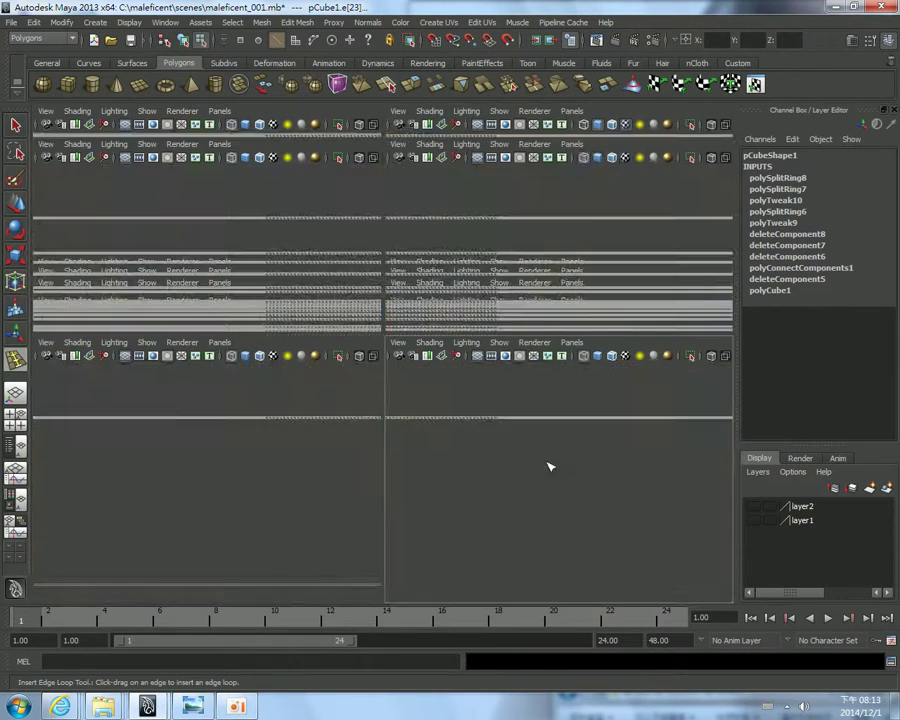
{"action": "key", "text": "space"}
{"action": "key", "text": "3"}
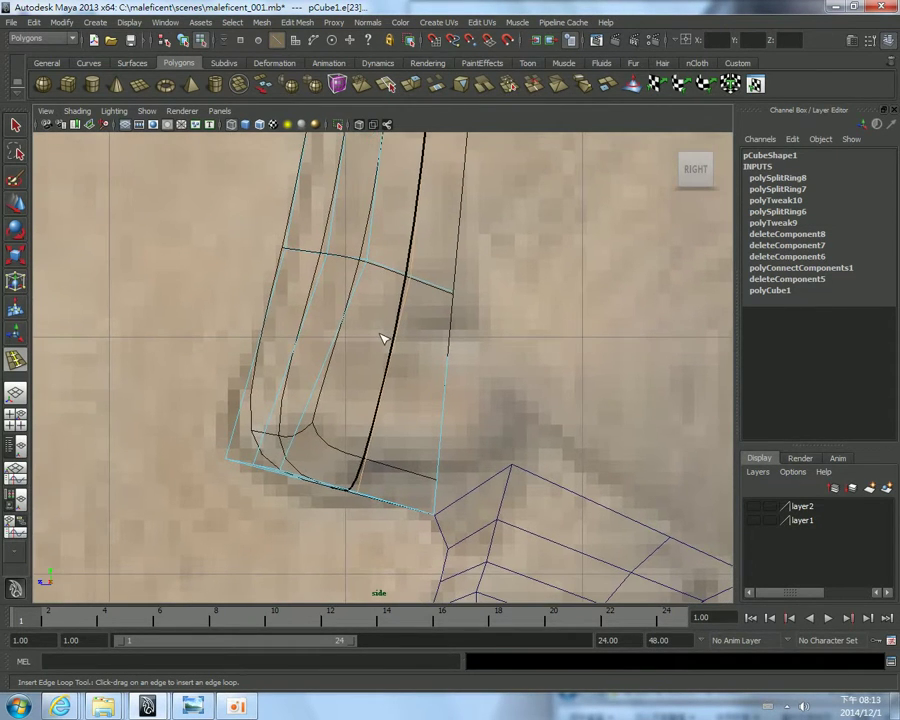
{"action": "key", "text": "1"}
{"action": "middle_click_drag", "start_coordinate": [378, 295], "coordinate": [380, 312], "text": "alt"}
{"action": "key", "text": "w"}
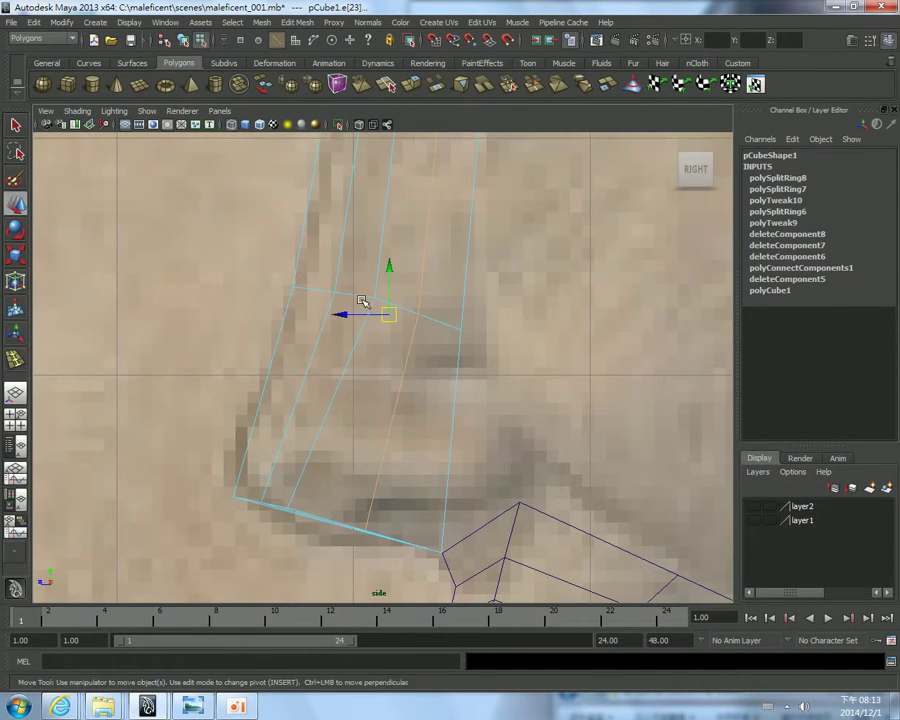
{"action": "right_click_drag", "start_coordinate": [352, 296], "coordinate": [296, 292]}
{"action": "mouse_move", "coordinate": [372, 310]}
{"action": "left_mouse_down"}
{"action": "mouse_move", "coordinate": [325, 278]}
{"action": "mouse_move", "coordinate": [331, 289]}
{"action": "left_mouse_up"}
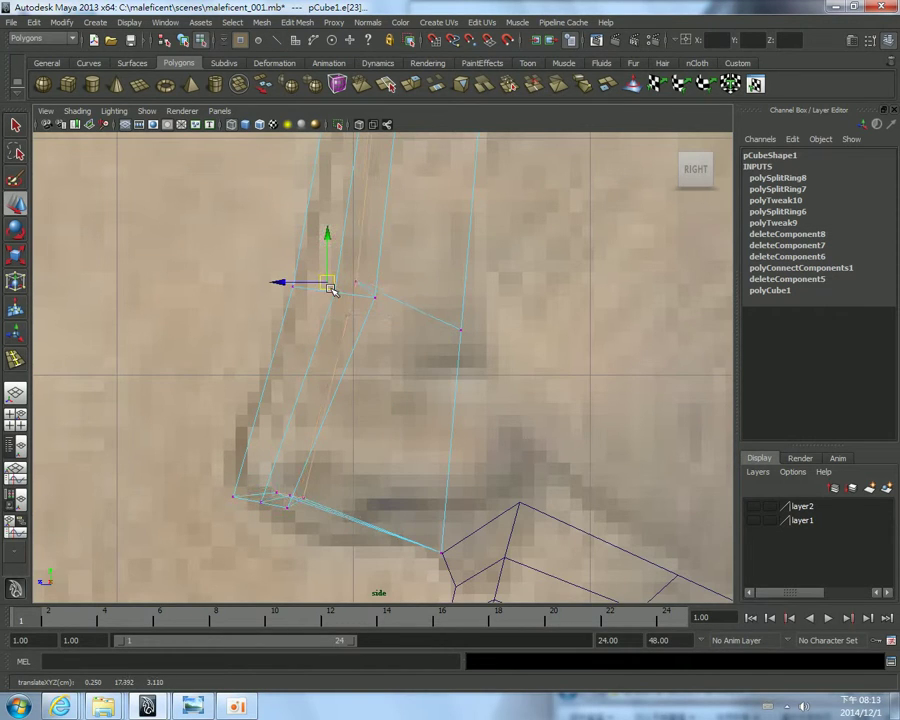
{"action": "key", "text": "ctrl+z"}
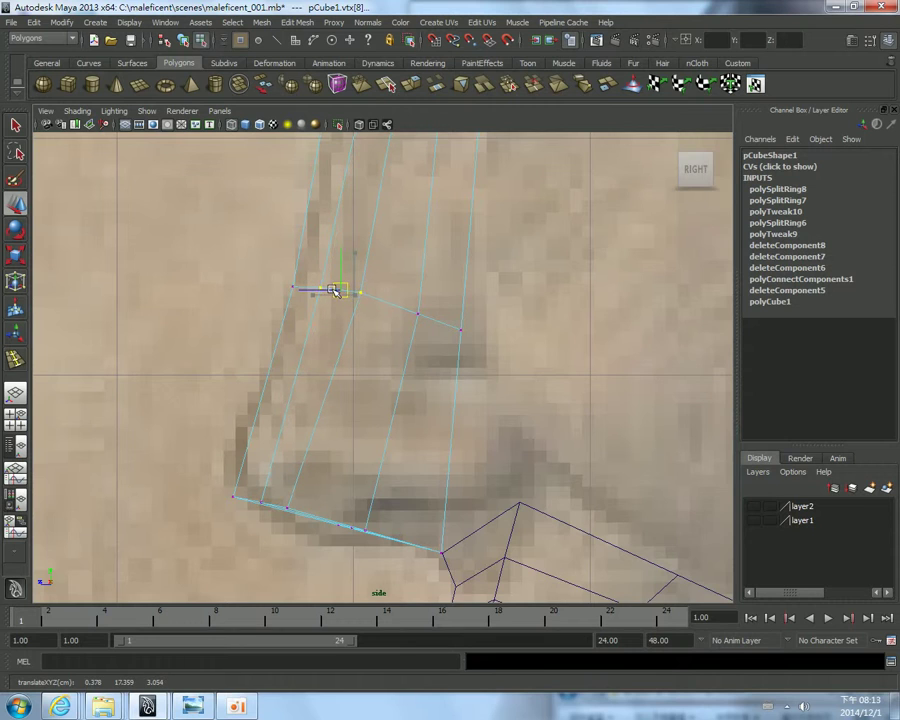
{"action": "middle_click_drag", "start_coordinate": [432, 347], "coordinate": [387, 265], "text": "alt"}
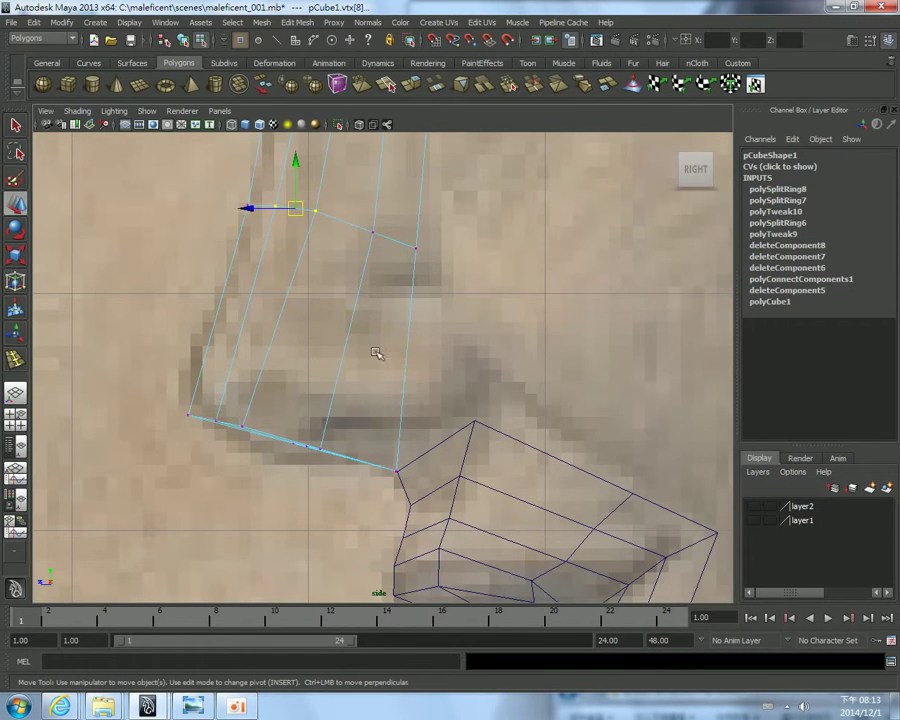
Add another edge loop across the lower nose block near the tip
{"action": "key", "text": "space"}
{"action": "key", "text": "space"}
{"action": "mouse_move", "coordinate": [446, 286]}
{"action": "left_mouse_down", "text": "alt"}
{"action": "mouse_move", "coordinate": [375, 360]}
{"action": "mouse_move", "coordinate": [293, 345]}
{"action": "left_mouse_up", "text": "alt"}
{"action": "right_click_drag", "start_coordinate": [300, 345], "coordinate": [424, 358]}
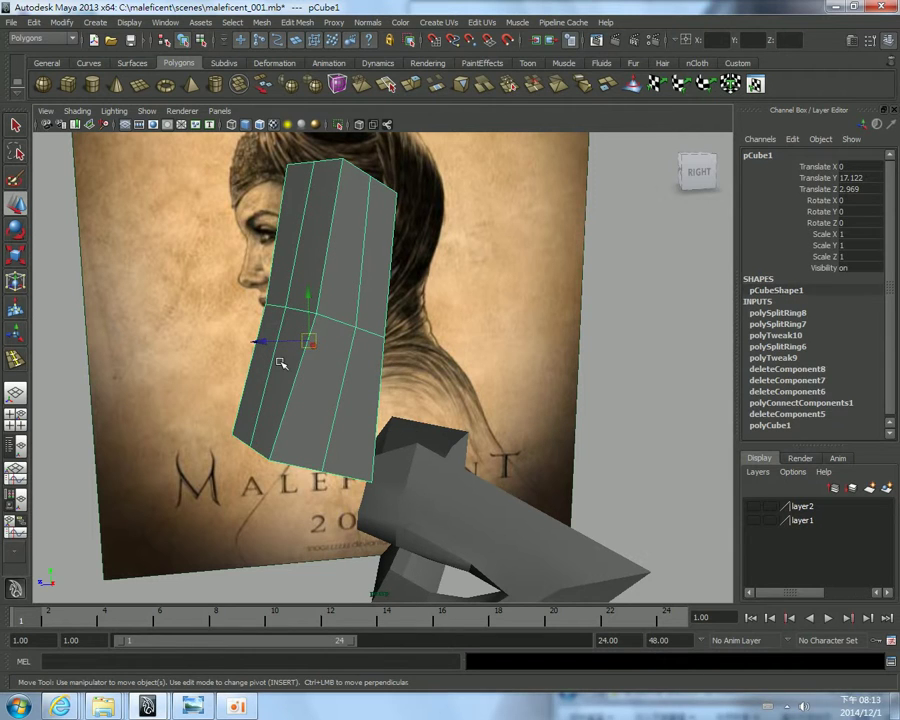
{"action": "right_click_drag", "start_coordinate": [280, 362], "coordinate": [230, 380], "text": "shift"}
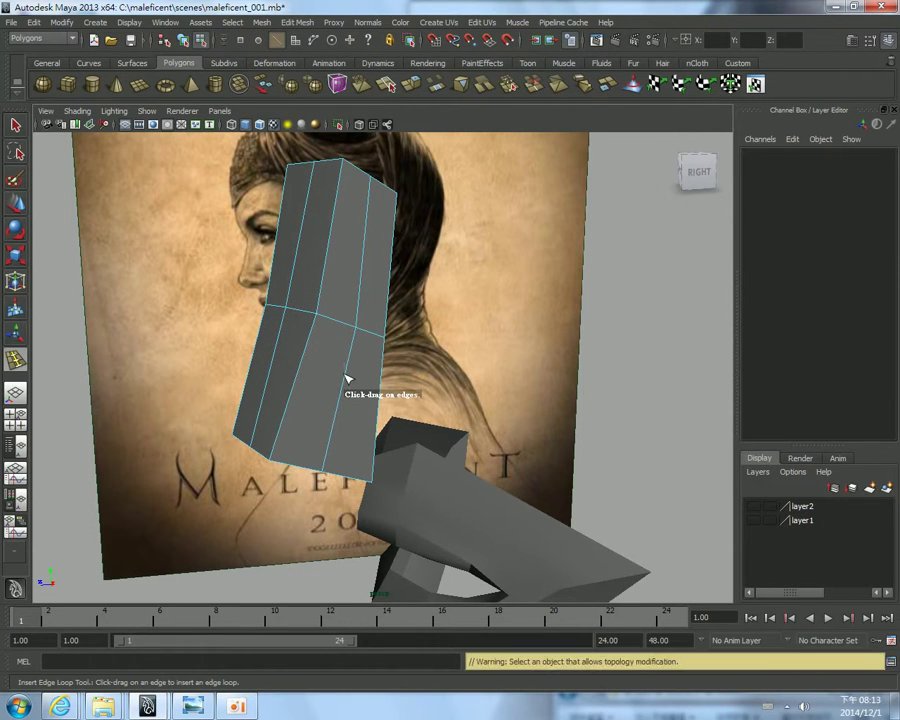
{"action": "left_click_drag", "start_coordinate": [345, 372], "coordinate": [347, 393]}
{"action": "key", "text": "space"}
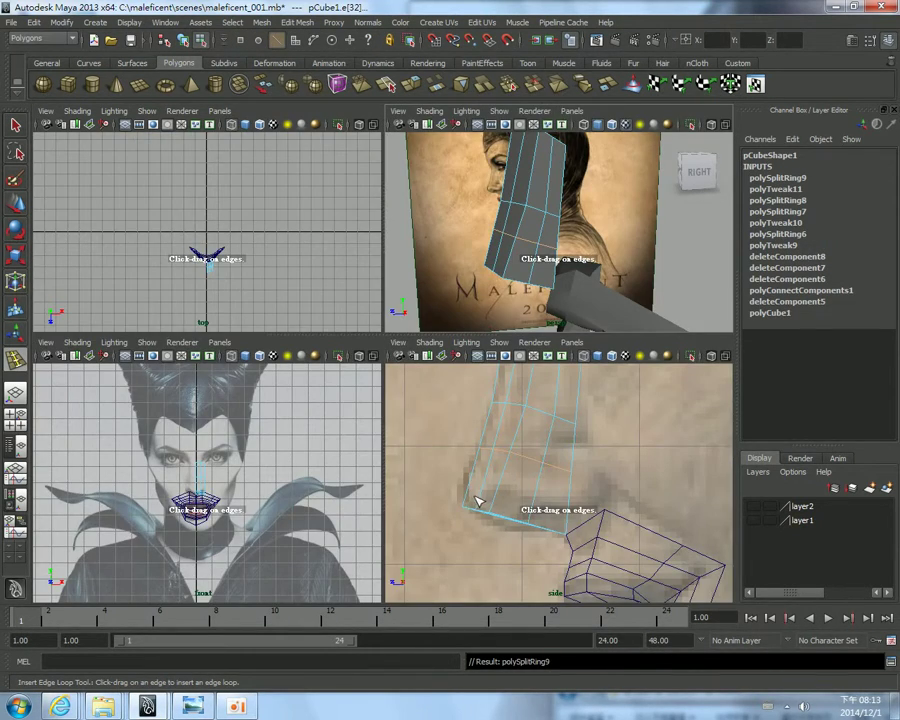
{"action": "key", "text": "space"}
Select the lower faces at the nose front in Face mode
{"action": "key", "text": "w"}
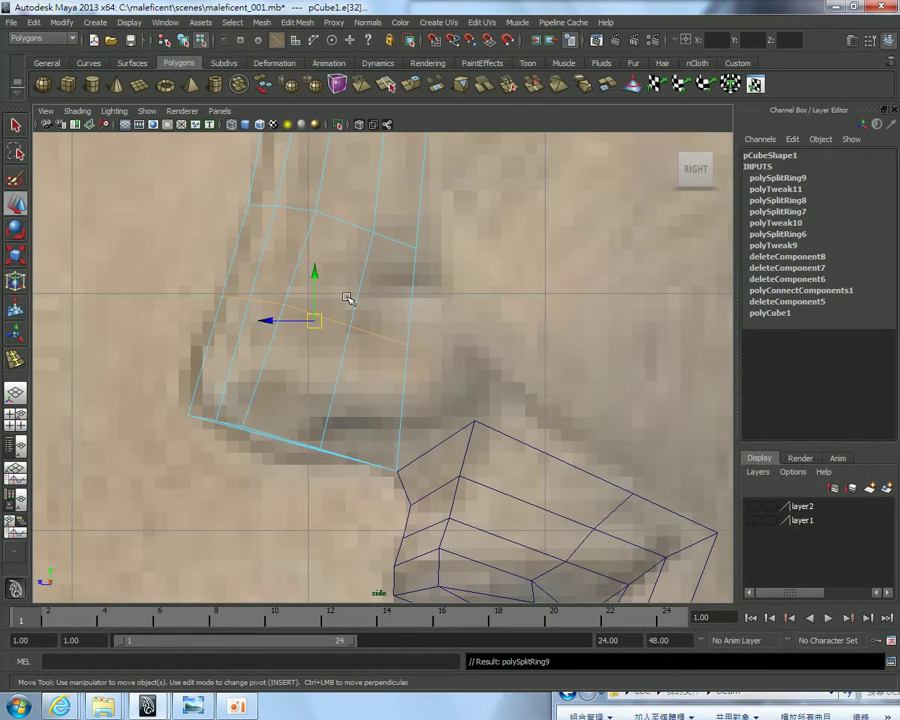
{"action": "right_click_drag", "start_coordinate": [361, 297], "coordinate": [352, 324]}
{"action": "left_click", "coordinate": [360, 352]}
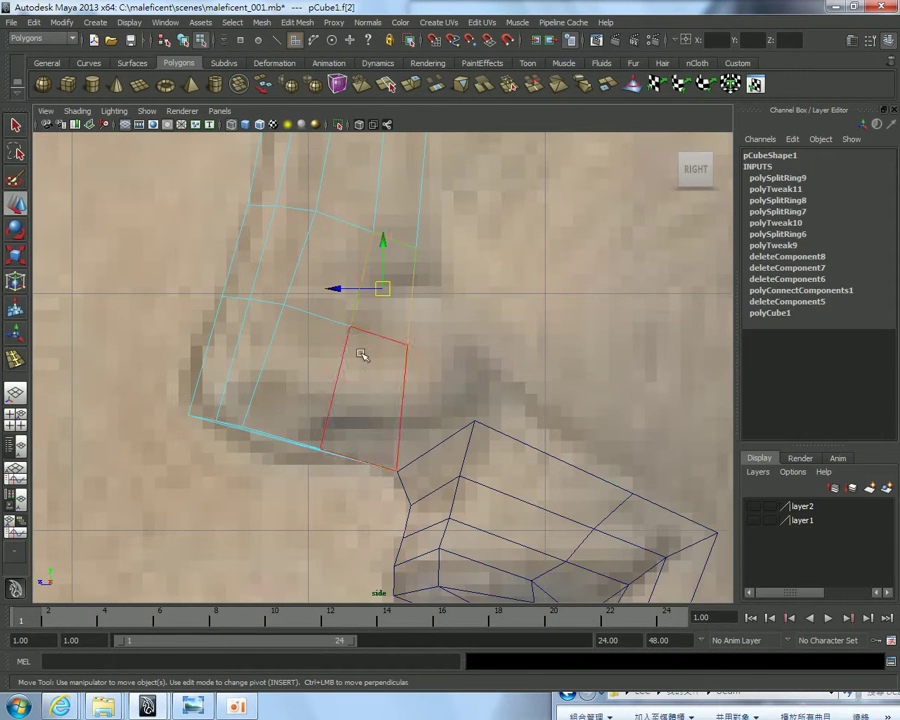
{"action": "mouse_move", "coordinate": [360, 352]}
{"action": "left_mouse_down"}
{"action": "mouse_move", "coordinate": [306, 360]}
{"action": "mouse_move", "coordinate": [328, 296]}
{"action": "left_mouse_up"}
{"action": "key", "text": "space"}
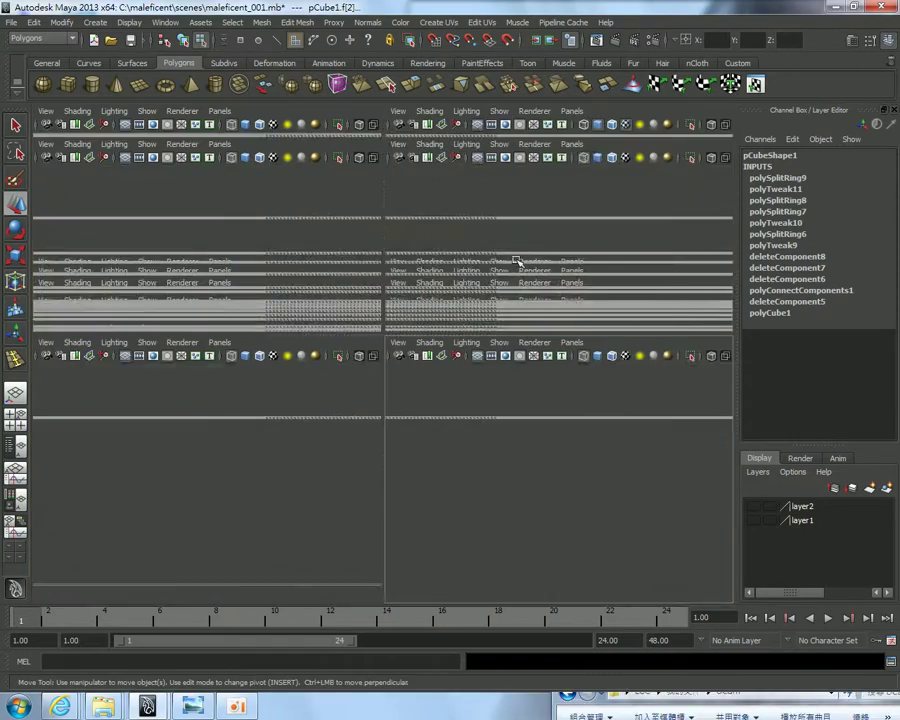
{"action": "key", "text": "space"}
Extrude the selected lower nose faces and pull them outward into a nostril wing
{"action": "left_click_drag", "start_coordinate": [352, 340], "coordinate": [237, 315], "text": "alt"}
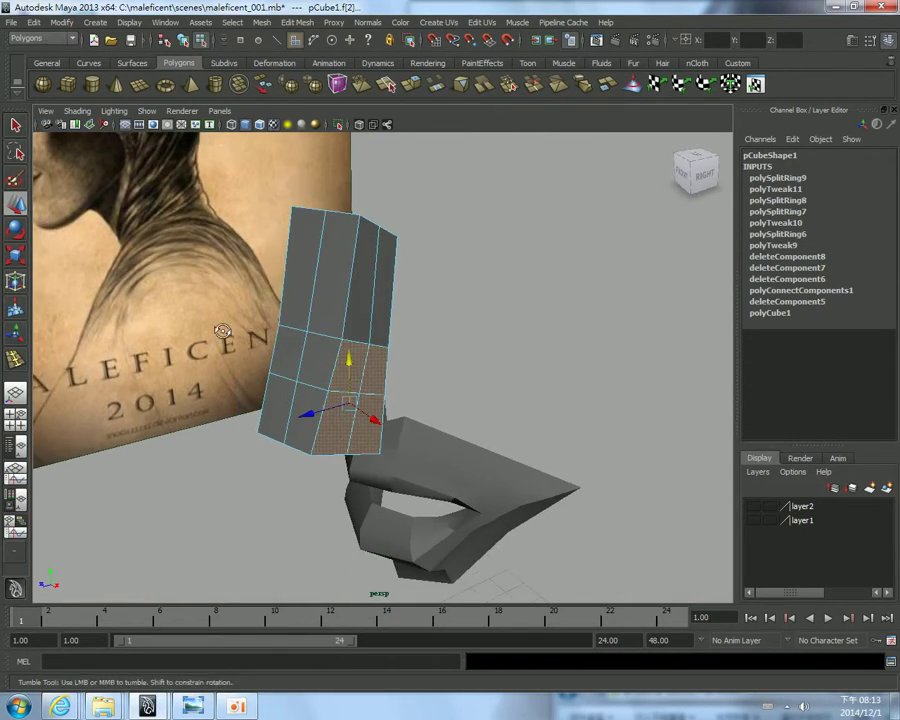
{"action": "right_click", "coordinate": [459, 304], "text": "shift"}
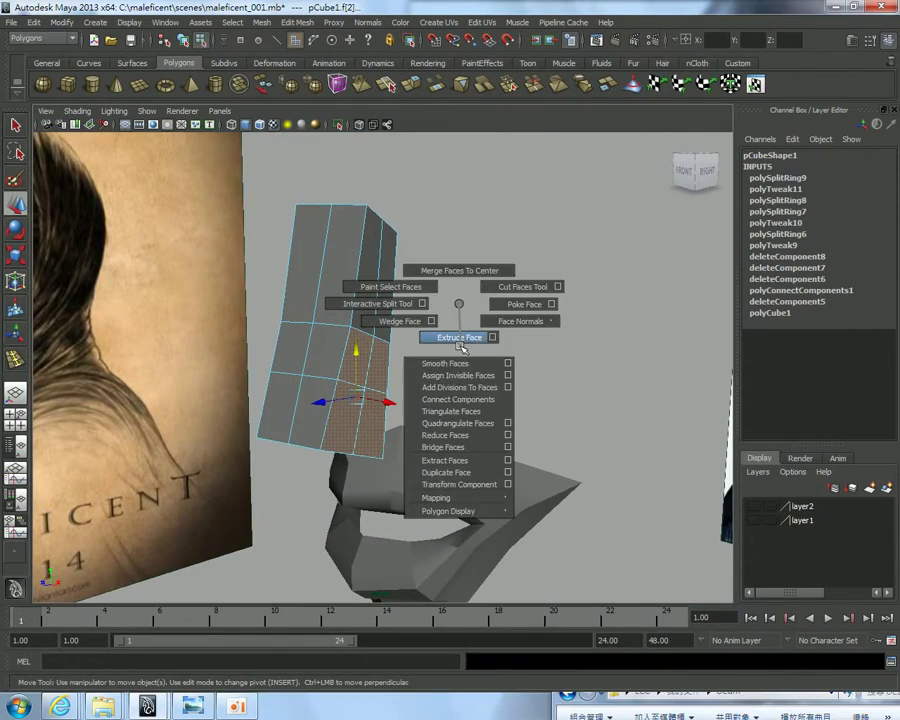
{"action": "left_click", "coordinate": [459, 339]}
{"action": "key", "text": "w"}
{"action": "mouse_move", "coordinate": [417, 374]}
{"action": "left_mouse_down", "text": "alt"}
{"action": "mouse_move", "coordinate": [402, 418]}
{"action": "mouse_move", "coordinate": [428, 432]}
{"action": "mouse_move", "coordinate": [414, 318]}
{"action": "left_mouse_up", "text": "alt"}
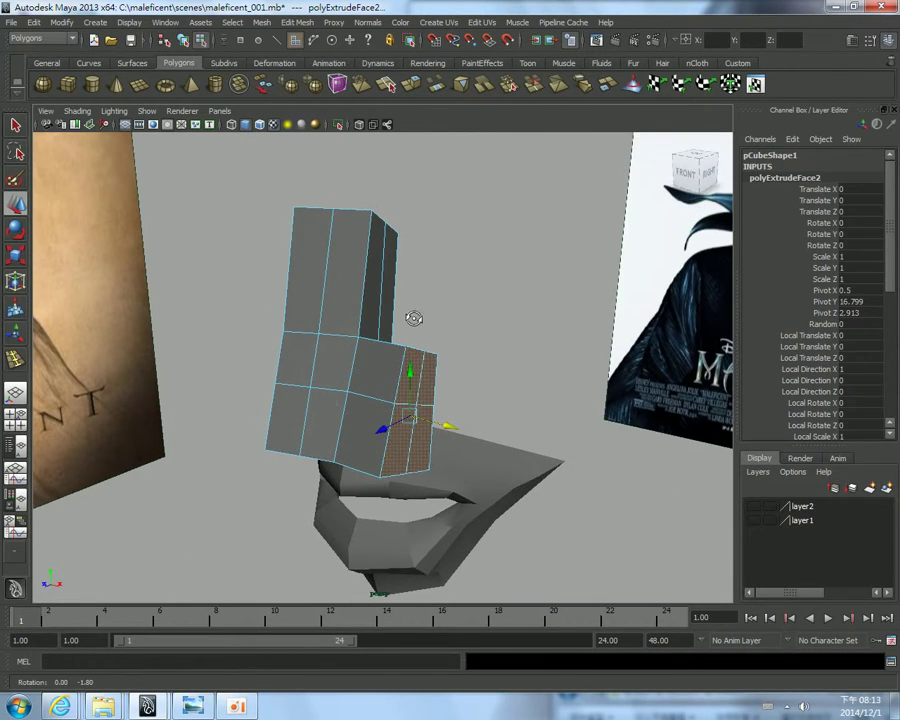
Run Mesh > Average Vertices three times to smooth the extruded nostril vertices
{"action": "left_click", "coordinate": [261, 22]}
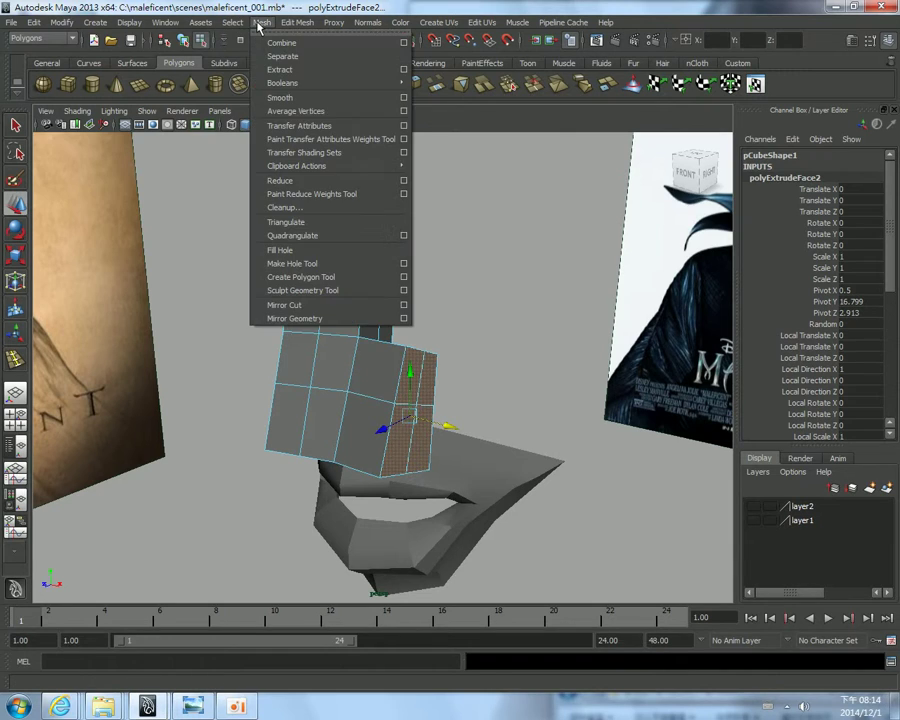
{"action": "left_click", "coordinate": [307, 111]}
{"action": "key", "text": "g"}
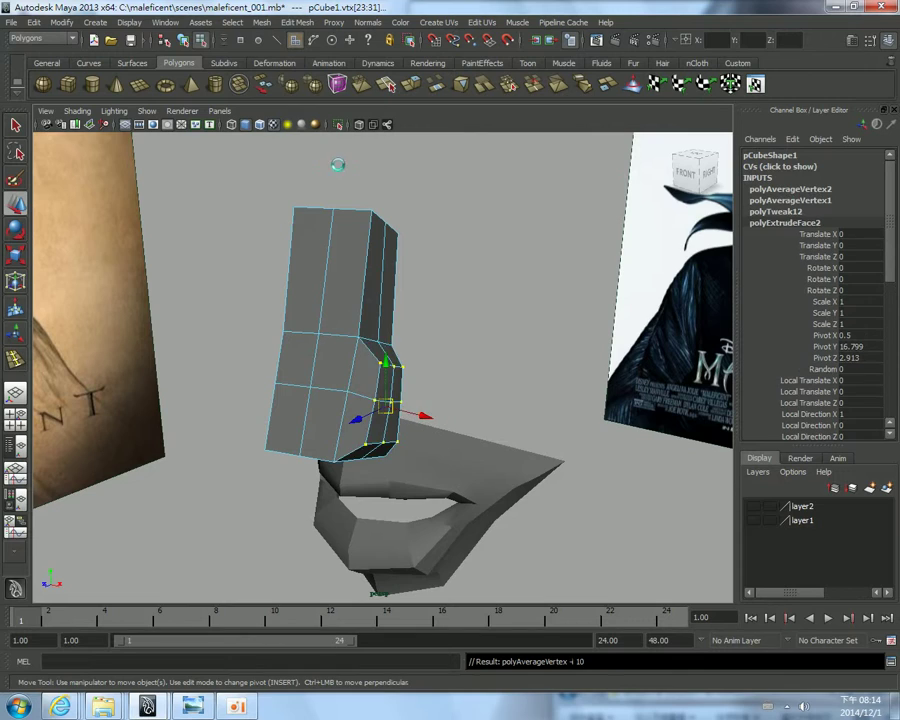
{"action": "key", "text": "g"}
{"action": "mouse_move", "coordinate": [438, 383]}
{"action": "left_mouse_down", "text": "alt"}
{"action": "mouse_move", "coordinate": [429, 422]}
{"action": "mouse_move", "coordinate": [378, 427]}
{"action": "left_mouse_up", "text": "alt"}
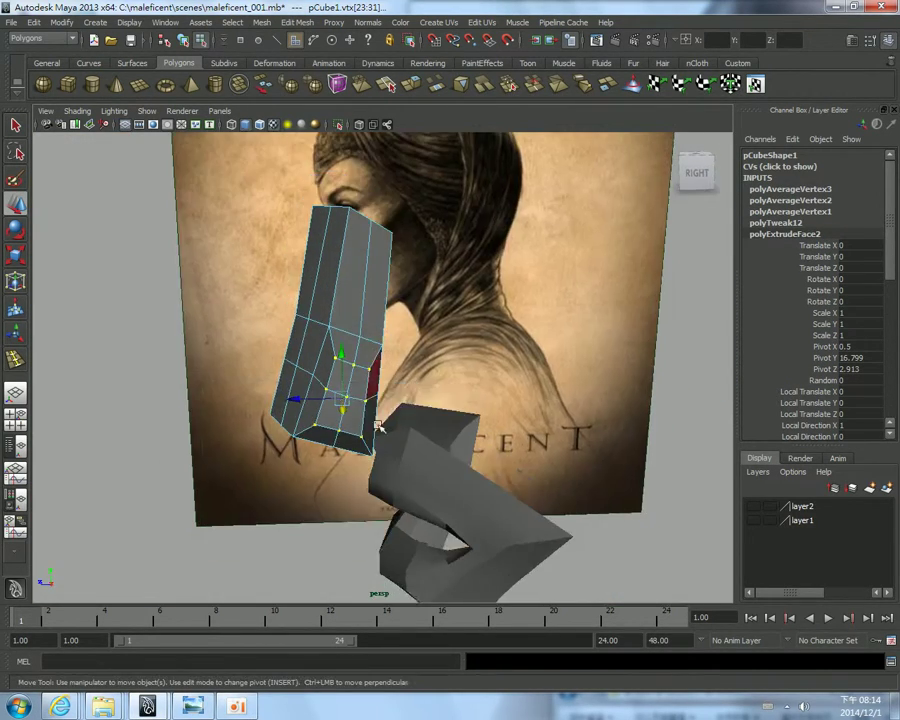
In the maximized side view, move the nose-front and tip vertices onto the reference profile
{"action": "key", "text": "space"}
{"action": "key", "text": "space"}
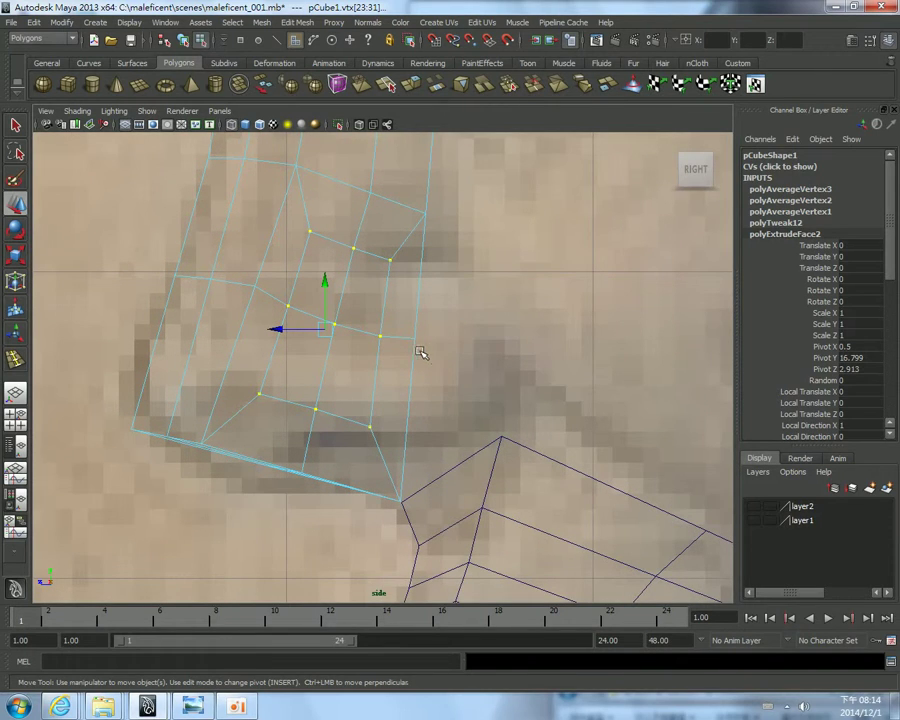
{"action": "right_click_drag", "start_coordinate": [402, 341], "coordinate": [427, 366]}
{"action": "left_click", "coordinate": [415, 337]}
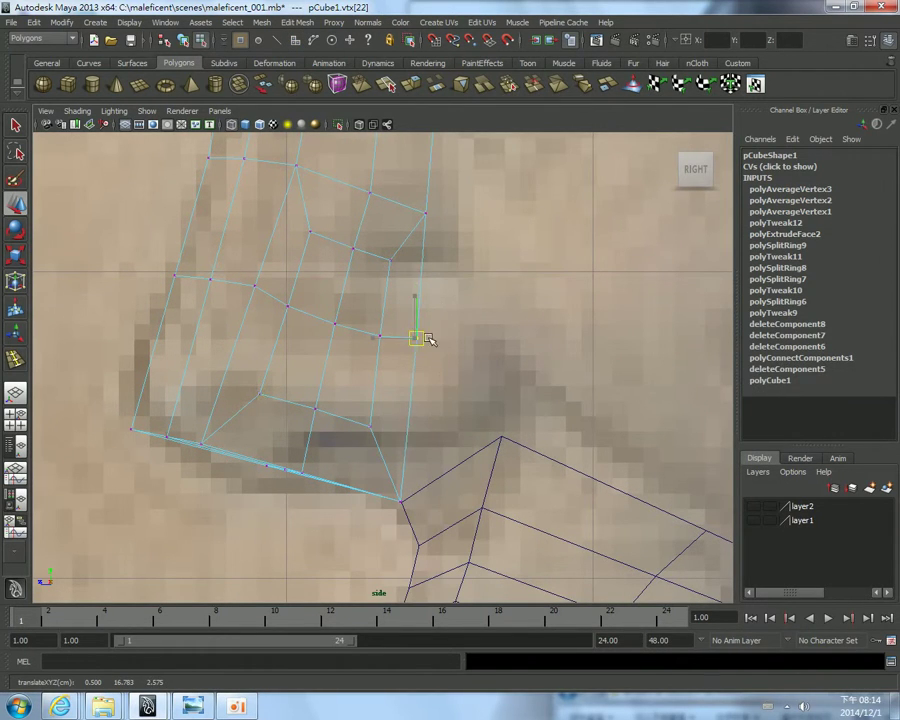
{"action": "left_click", "coordinate": [379, 335]}
{"action": "left_click_drag", "start_coordinate": [379, 335], "coordinate": [400, 337]}
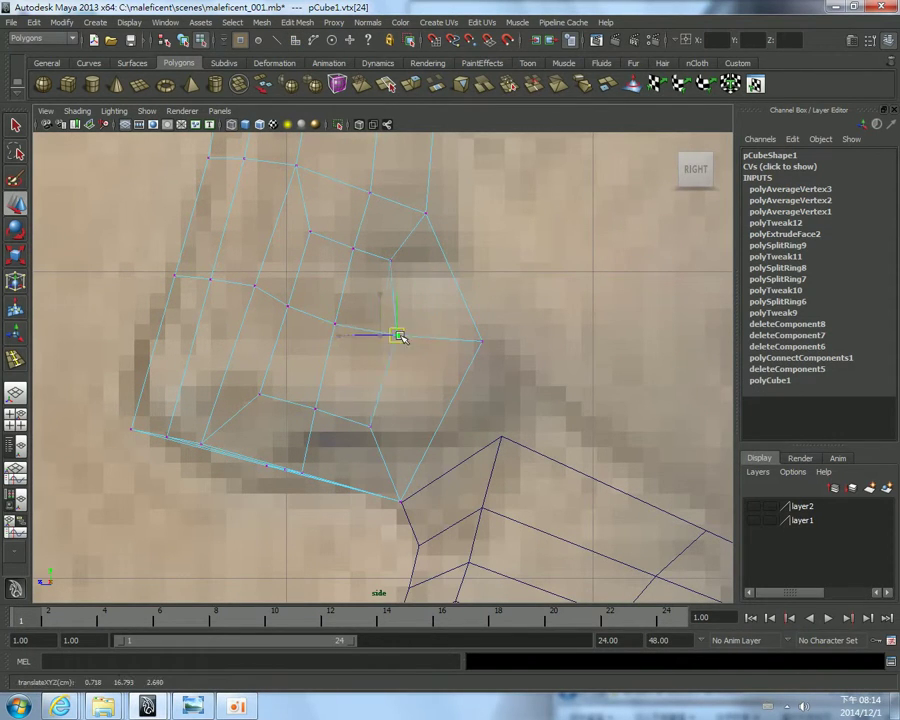
{"action": "left_click", "coordinate": [370, 427]}
{"action": "left_click_drag", "start_coordinate": [372, 429], "coordinate": [405, 418]}
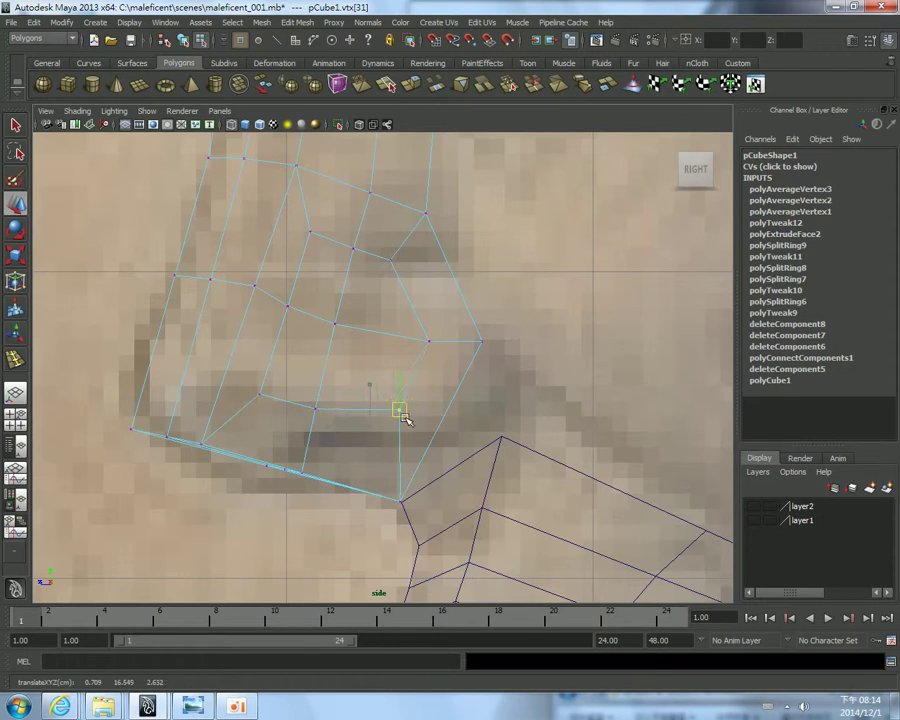
{"action": "left_click", "coordinate": [318, 314]}
{"action": "left_click", "coordinate": [254, 286]}
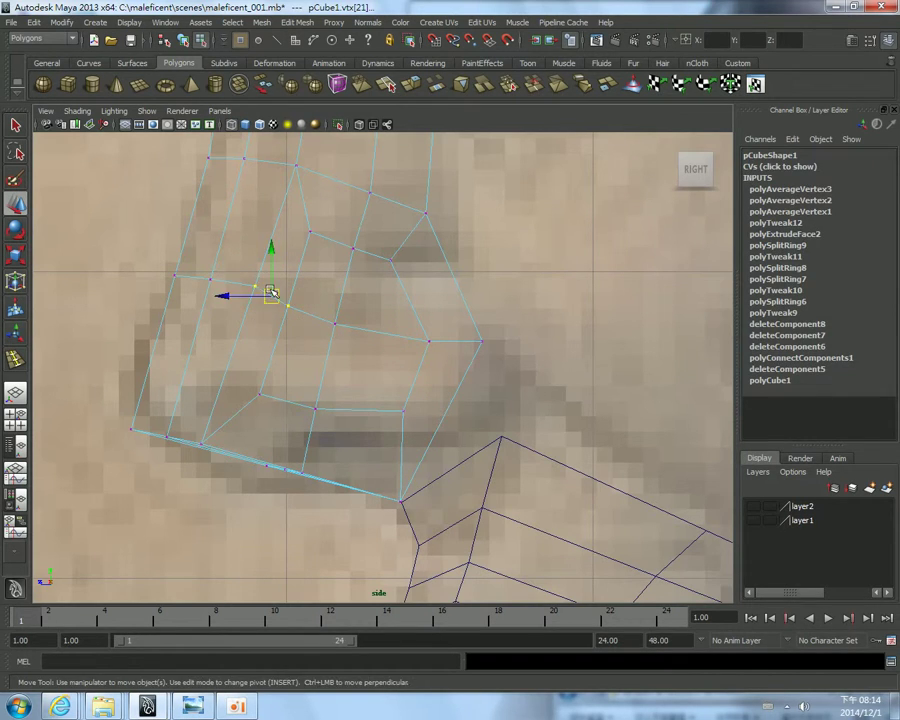
{"action": "left_click_drag", "start_coordinate": [270, 292], "coordinate": [254, 286]}
{"action": "left_click_drag", "start_coordinate": [326, 260], "coordinate": [290, 170]}
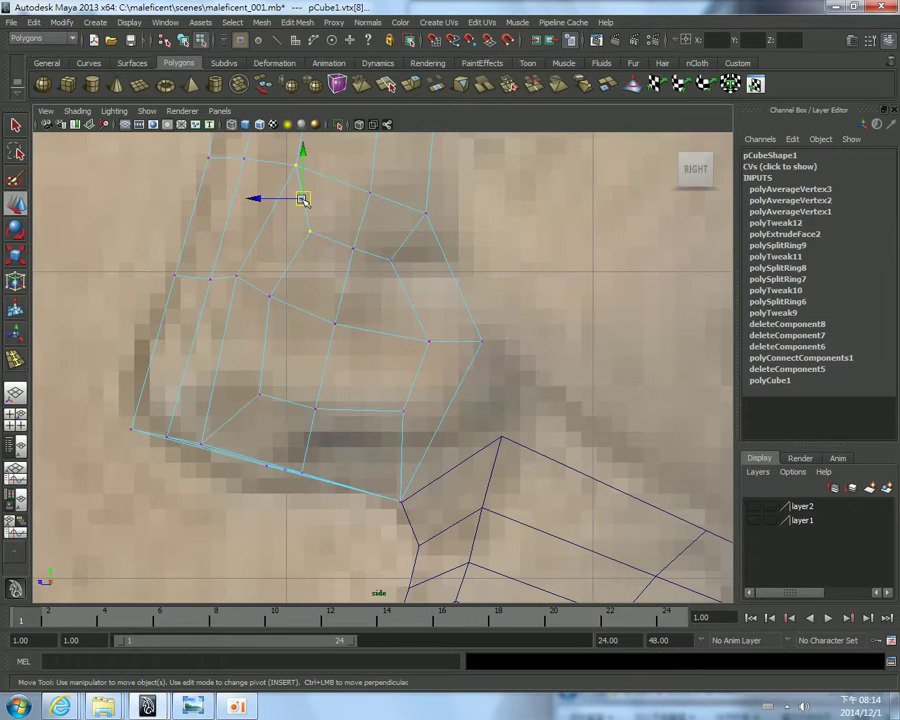
Adjust the nose-underside vertices to the side profile and check the shape in perspective
{"action": "middle_click_drag", "start_coordinate": [304, 202], "coordinate": [238, 270], "text": "alt"}
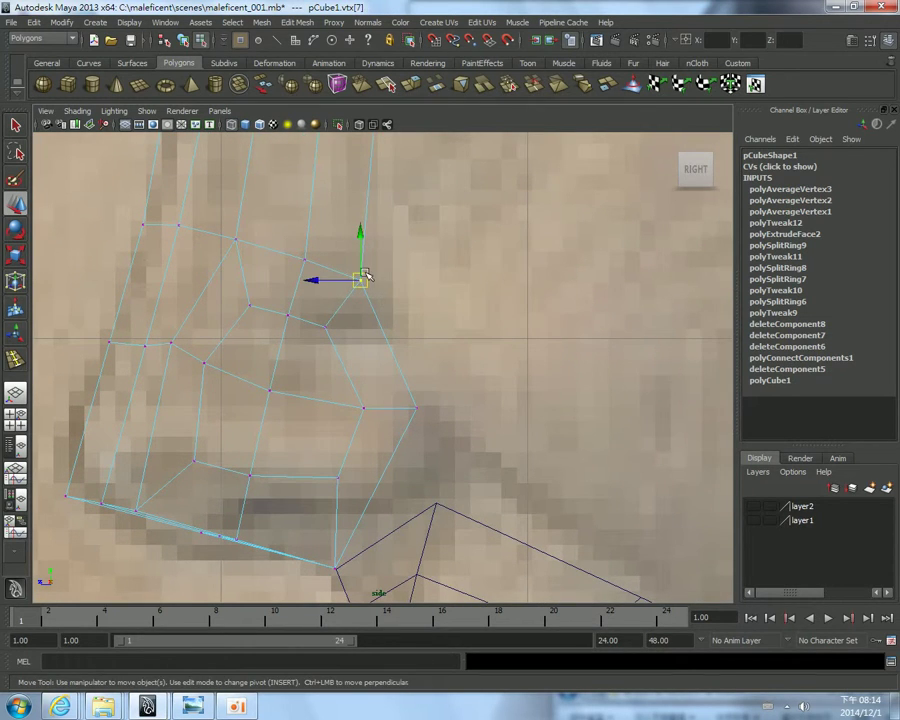
{"action": "left_click_drag", "start_coordinate": [366, 277], "coordinate": [376, 276]}
{"action": "left_click", "coordinate": [354, 344]}
{"action": "left_click", "coordinate": [330, 322]}
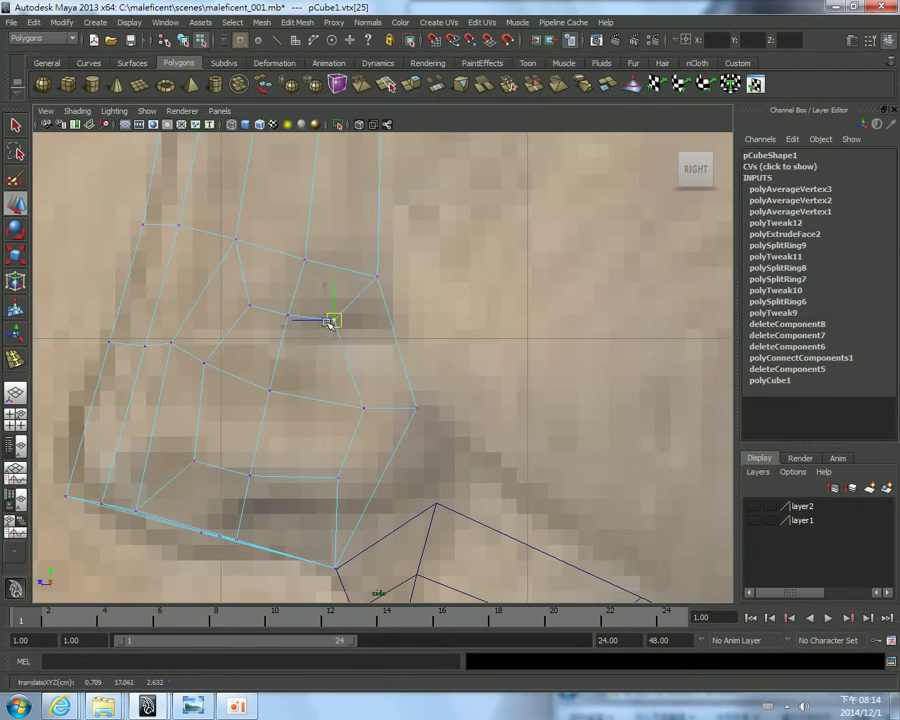
{"action": "middle_click_drag", "start_coordinate": [412, 497], "coordinate": [379, 421], "text": "alt"}
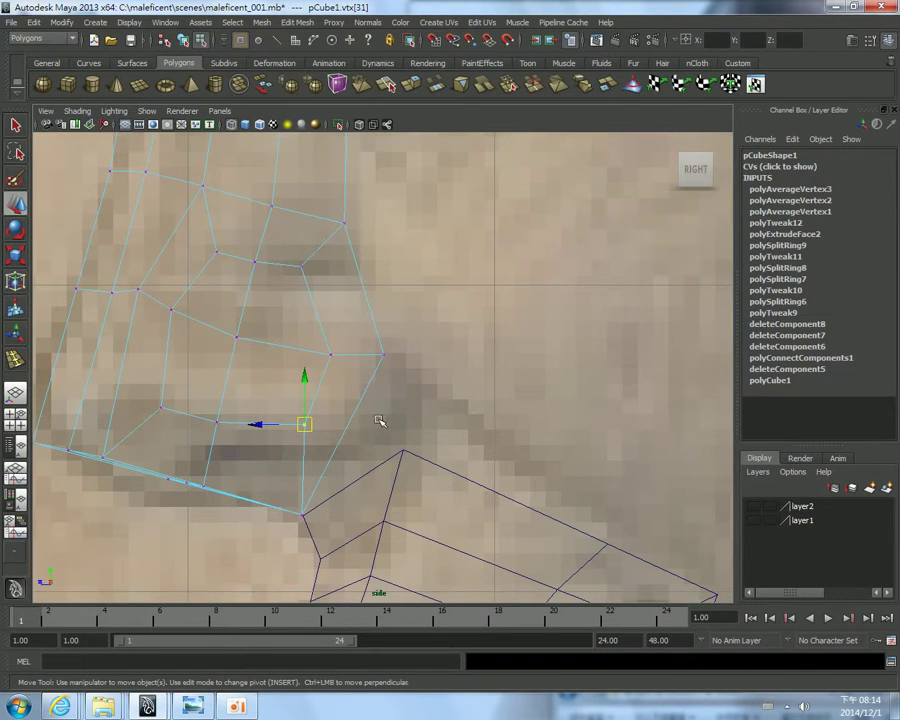
{"action": "scroll", "coordinate": [392, 330], "scroll_direction": "down", "scroll_amount": 5}
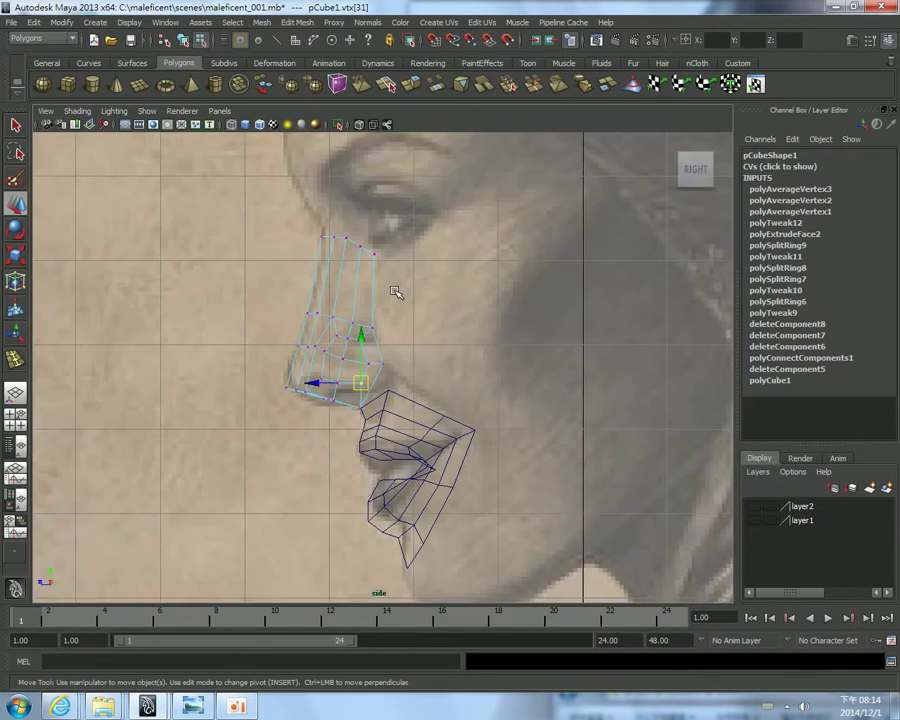
{"action": "scroll", "coordinate": [305, 312], "scroll_direction": "up", "scroll_amount": 2}
{"action": "scroll", "coordinate": [302, 322], "scroll_direction": "up", "scroll_amount": 2}
{"action": "scroll", "coordinate": [298, 333], "scroll_direction": "up", "scroll_amount": 2}
{"action": "key", "text": "space"}
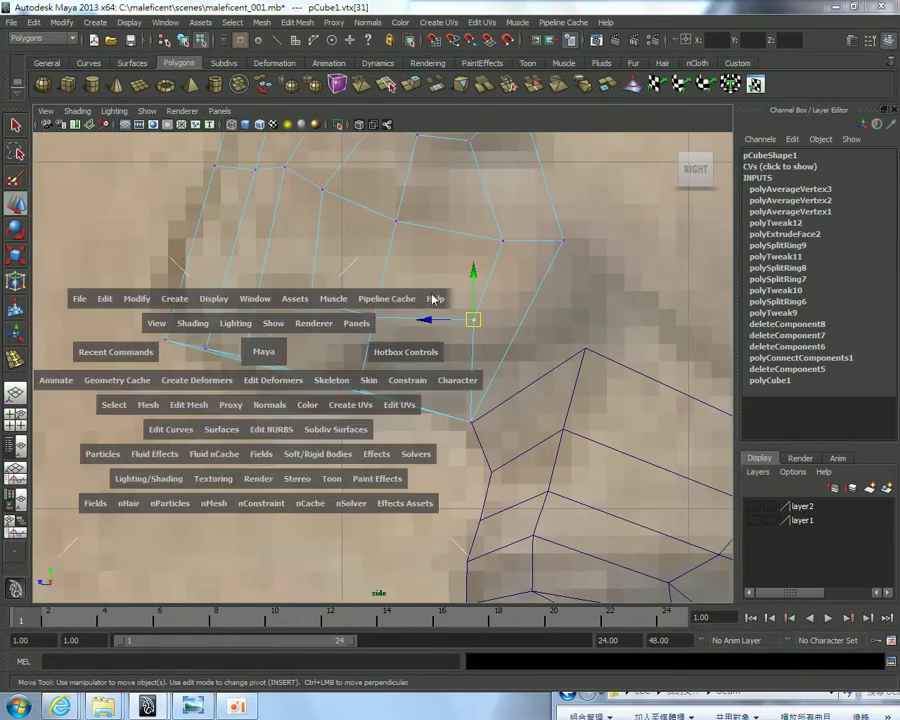
{"action": "key", "text": "space"}
{"action": "mouse_move", "coordinate": [327, 286]}
{"action": "left_mouse_down", "text": "alt"}
{"action": "mouse_move", "coordinate": [340, 246]}
{"action": "mouse_move", "coordinate": [327, 430]}
{"action": "left_mouse_up", "text": "alt"}
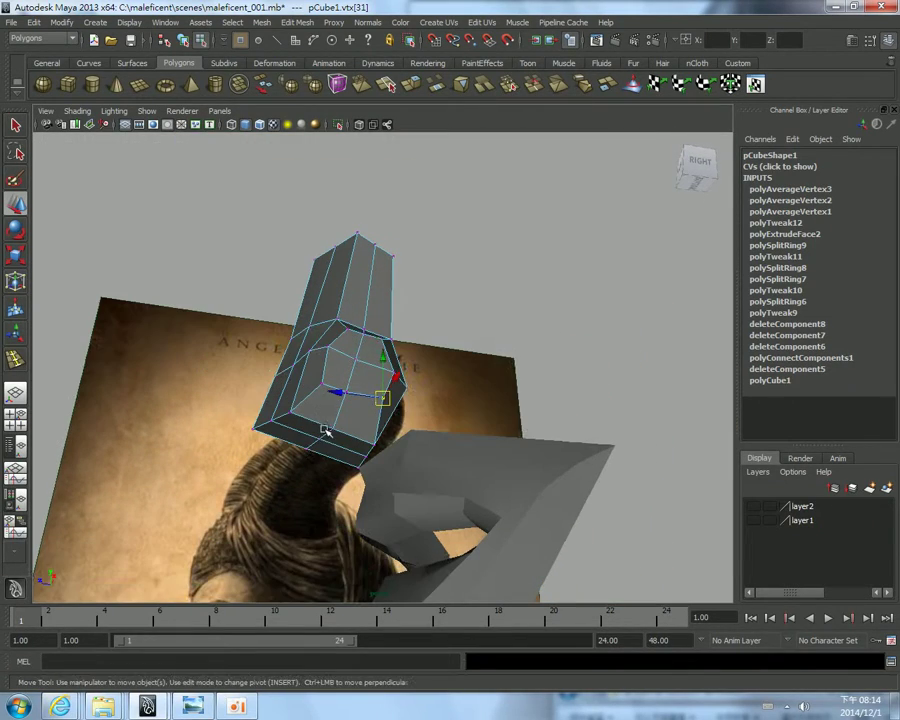
Pull the nostril's underside vertices back along the side profile, then recheck in perspective
{"action": "key", "text": "space"}
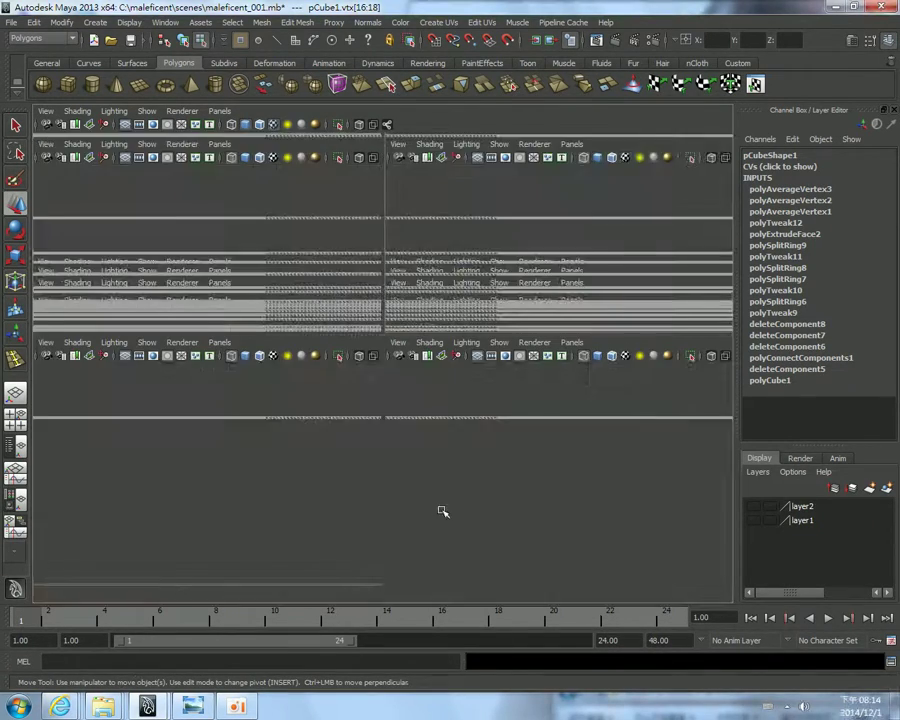
{"action": "key", "text": "space"}
{"action": "left_click_drag", "start_coordinate": [332, 388], "coordinate": [268, 407]}
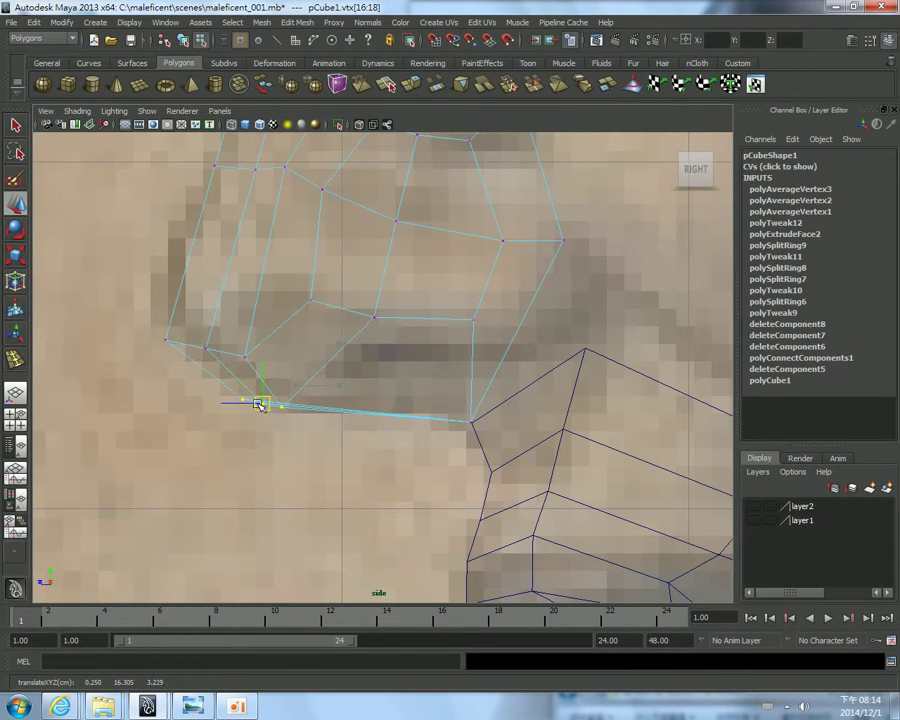
{"action": "left_click", "coordinate": [206, 348]}
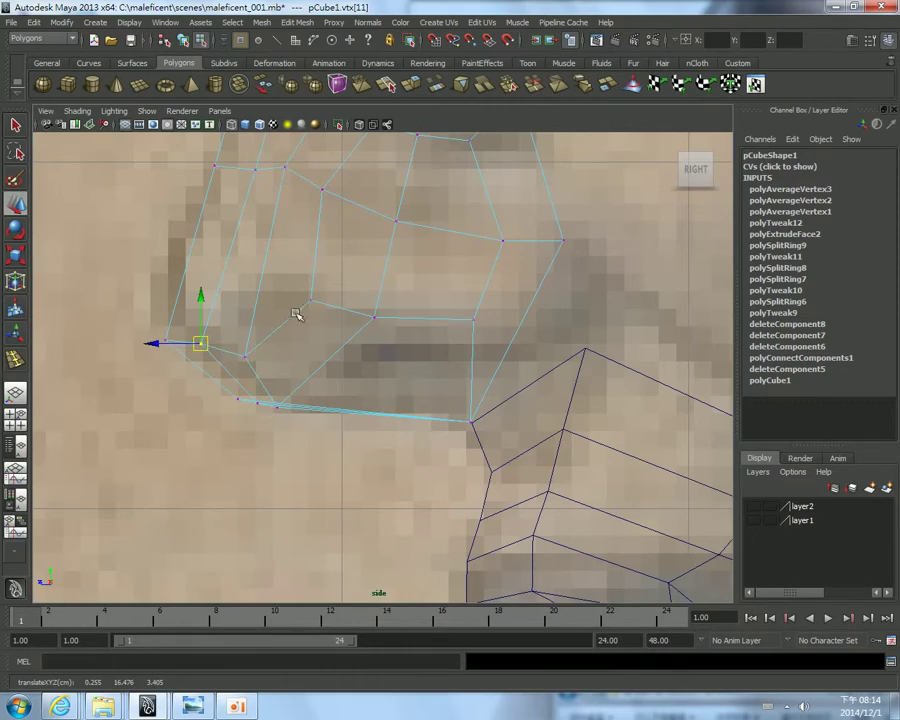
{"action": "key", "text": "space"}
{"action": "key", "text": "space"}
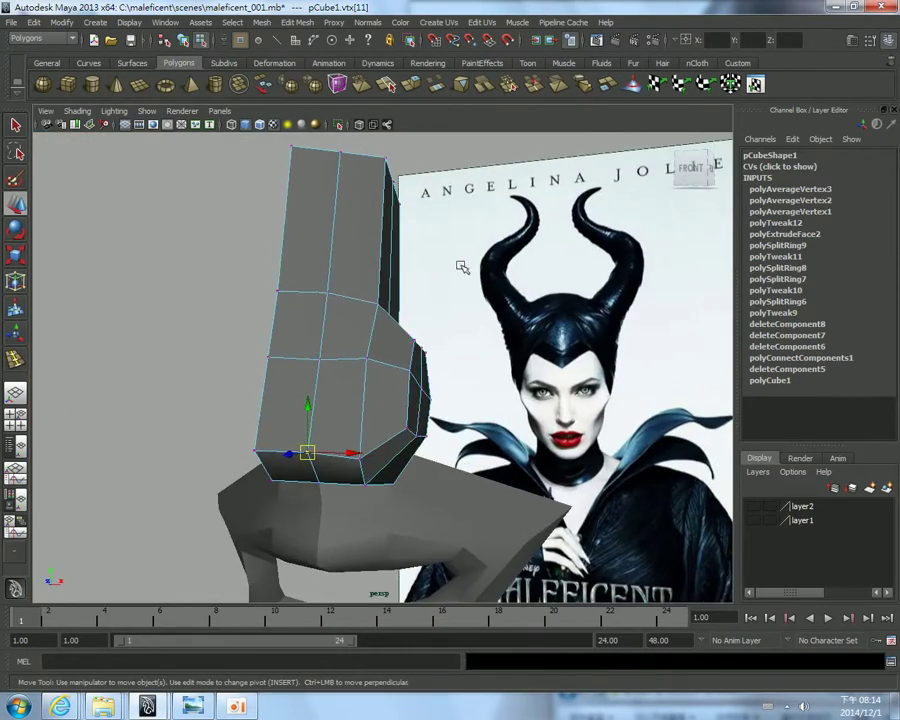
{"action": "key", "text": "space"}
{"action": "key", "text": "space"}
{"action": "key", "text": "space"}
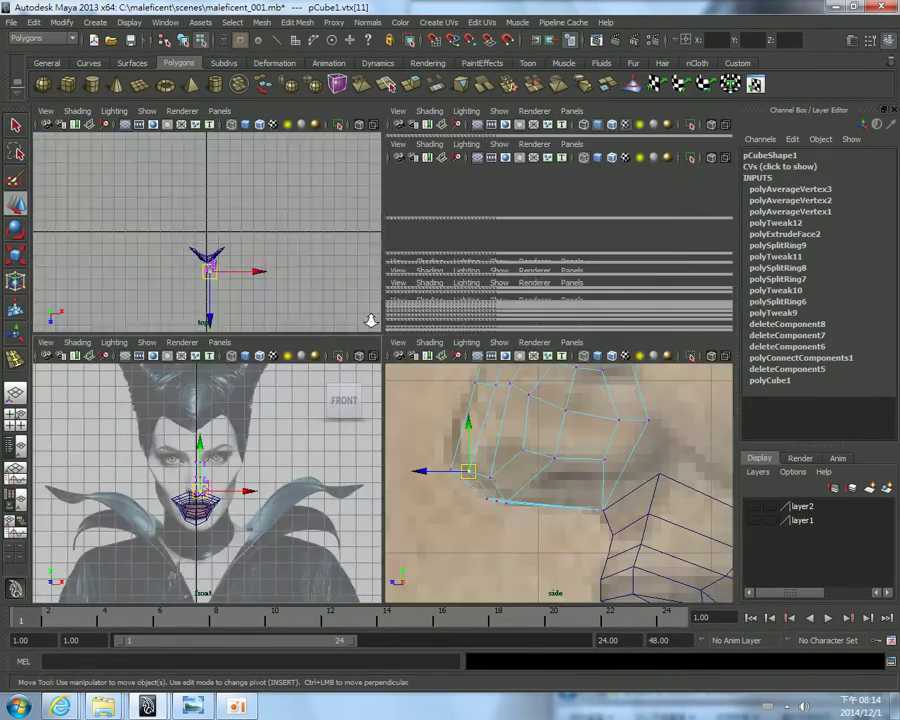
{"action": "key", "text": "space"}
In the zoomed front view, pull the nose's outer edge vertices in to the reference width
{"action": "scroll", "coordinate": [388, 342], "scroll_direction": "up", "scroll_amount": 3}
{"action": "scroll", "coordinate": [390, 342], "scroll_direction": "up", "scroll_amount": 3}
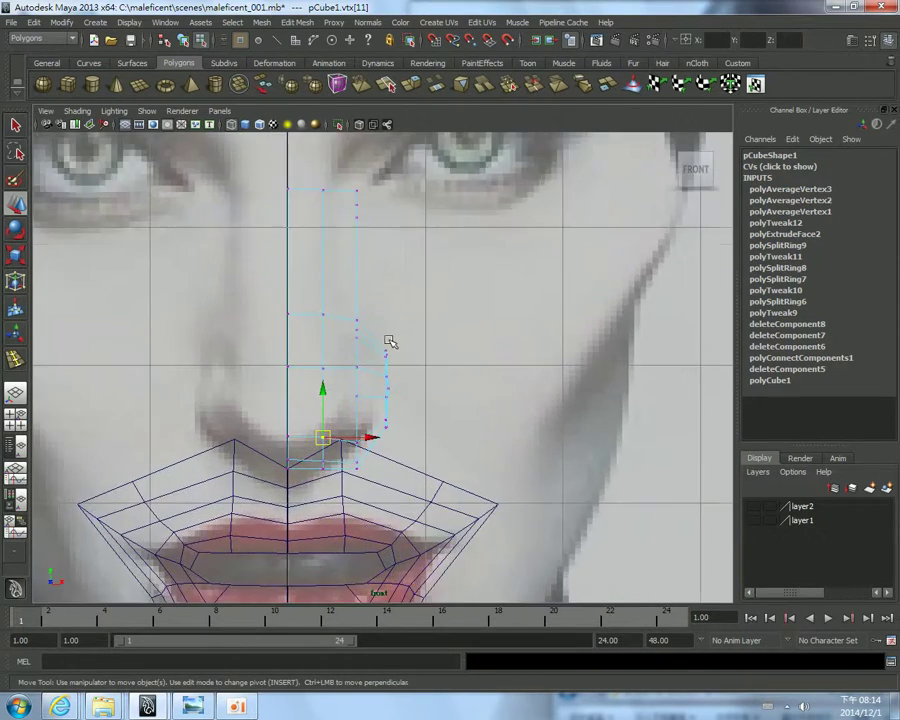
{"action": "scroll", "coordinate": [370, 355], "scroll_direction": "up", "scroll_amount": 2}
{"action": "scroll", "coordinate": [357, 335], "scroll_direction": "up", "scroll_amount": 2}
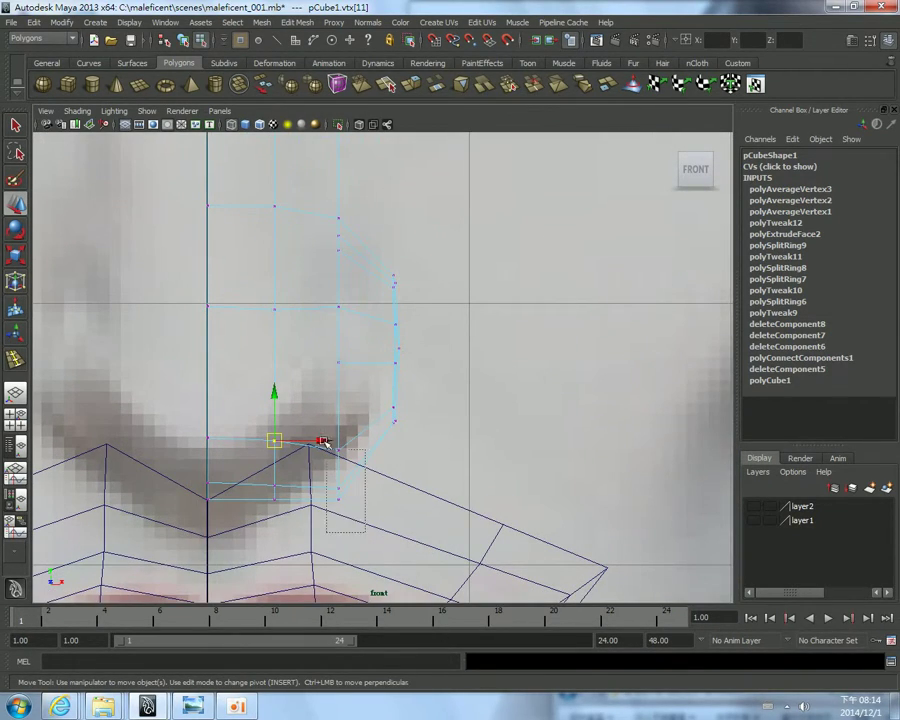
{"action": "left_click", "coordinate": [338, 468]}
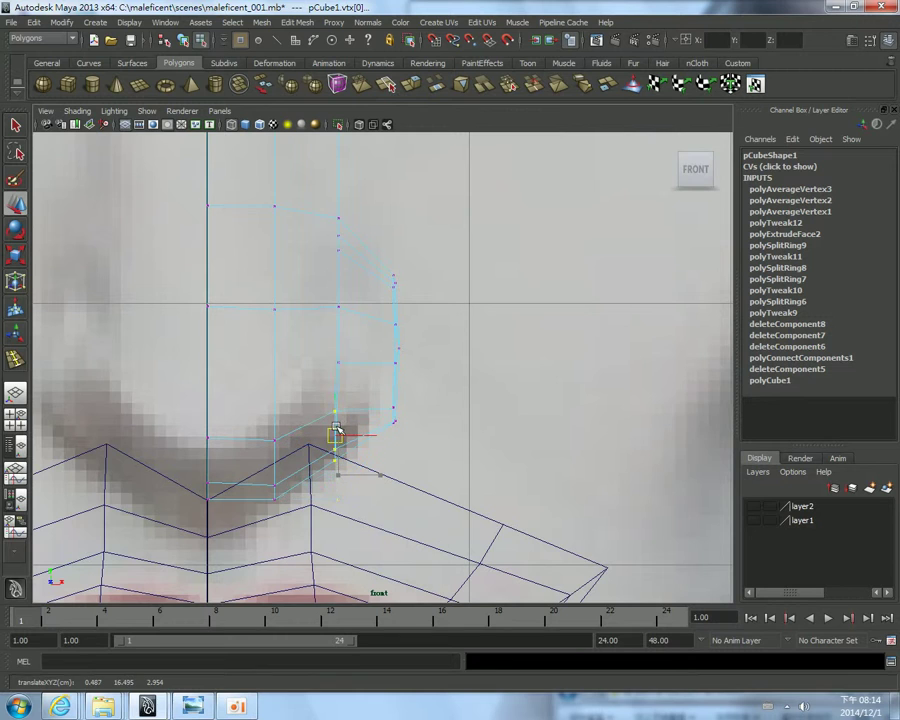
{"action": "left_click", "coordinate": [450, 440]}
{"action": "left_click_drag", "start_coordinate": [468, 480], "coordinate": [374, 246]}
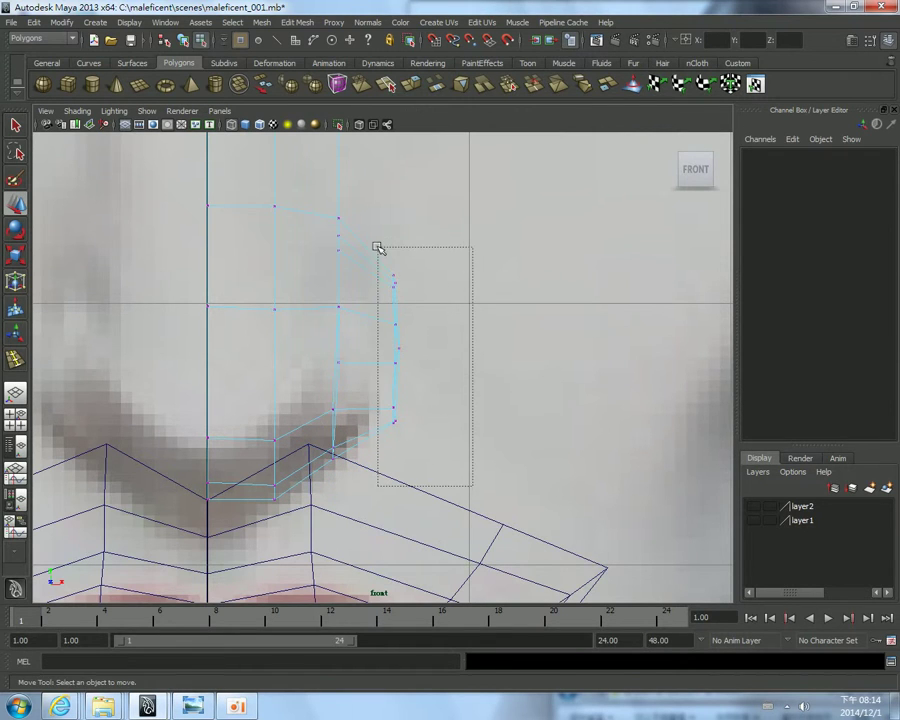
{"action": "mouse_move", "coordinate": [400, 290]}
{"action": "middle_mouse_down", "text": "alt"}
{"action": "mouse_move", "coordinate": [410, 366]}
{"action": "mouse_move", "coordinate": [446, 433]}
{"action": "middle_mouse_up", "text": "alt"}
{"action": "left_click_drag", "start_coordinate": [446, 434], "coordinate": [443, 437]}
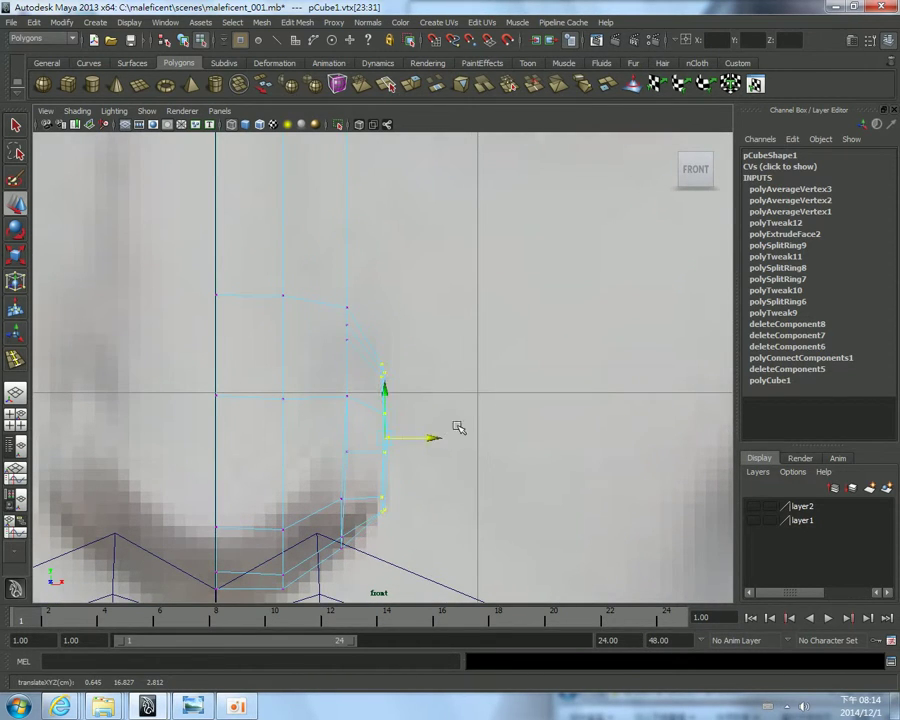
Nudge a side vertex and fine-tune the outer edge vertices against the front reference nostril
{"action": "key", "text": "space"}
{"action": "key", "text": "space"}
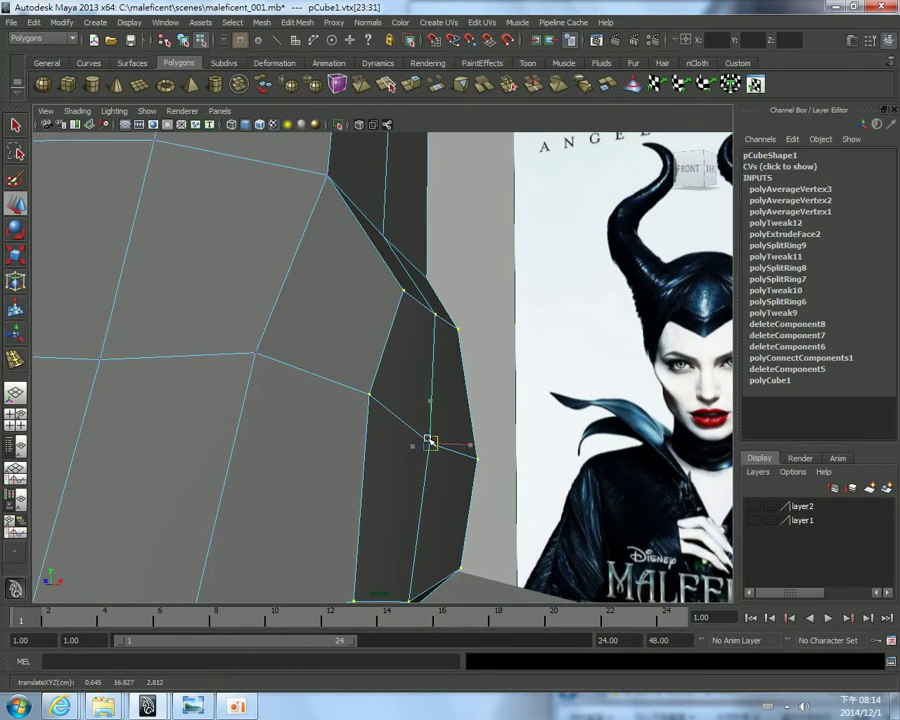
{"action": "left_click", "coordinate": [437, 430]}
{"action": "left_click", "coordinate": [429, 445]}
{"action": "key", "text": "space"}
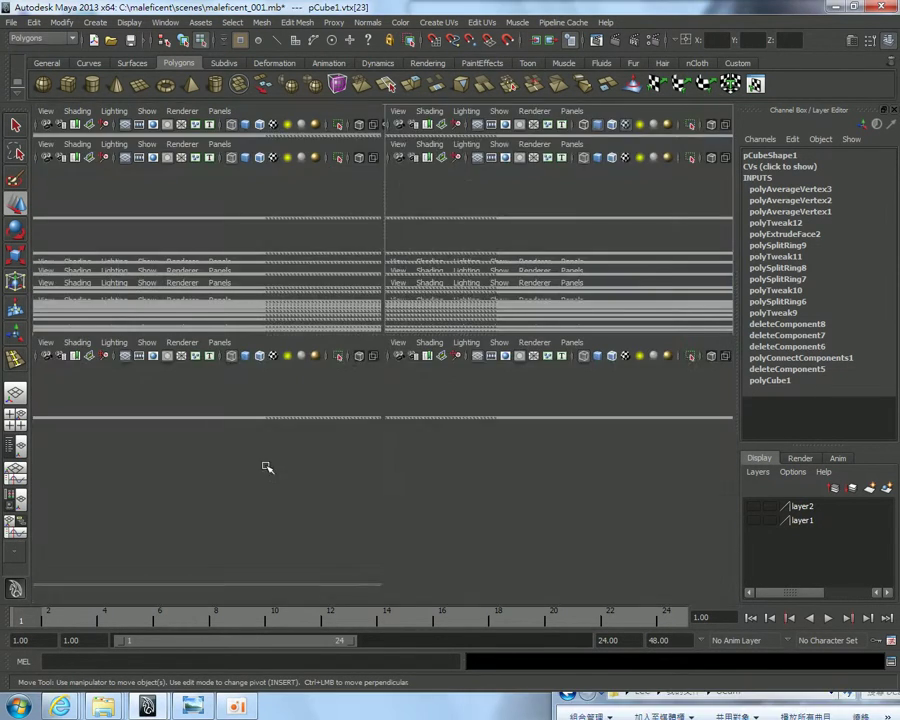
{"action": "key", "text": "space"}
{"action": "left_click_drag", "start_coordinate": [437, 437], "coordinate": [443, 439]}
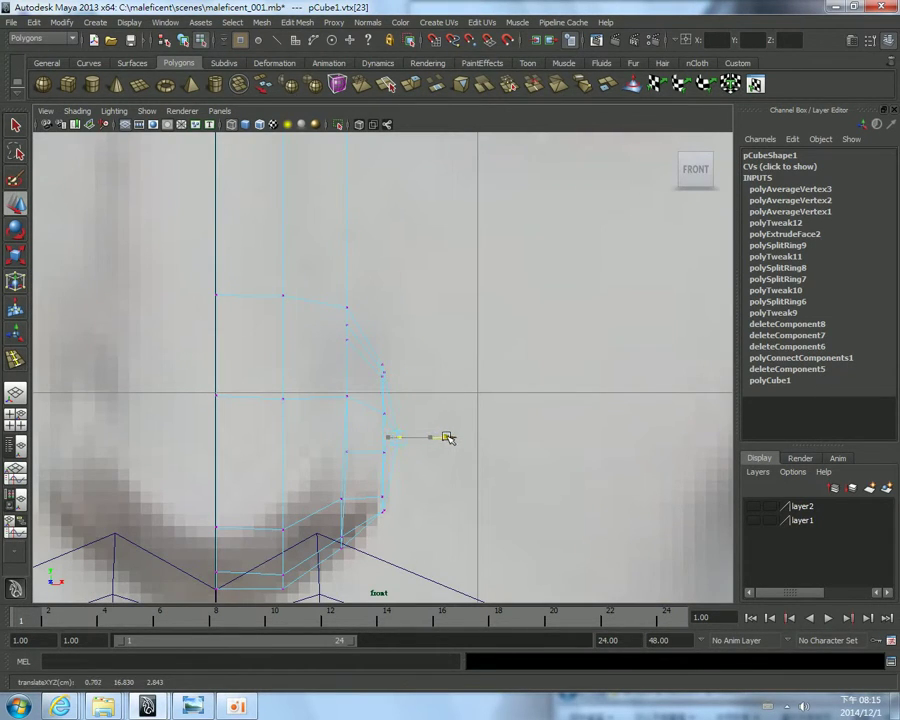
{"action": "left_click", "coordinate": [437, 565]}
{"action": "left_click_drag", "start_coordinate": [346, 323], "coordinate": [340, 300]}
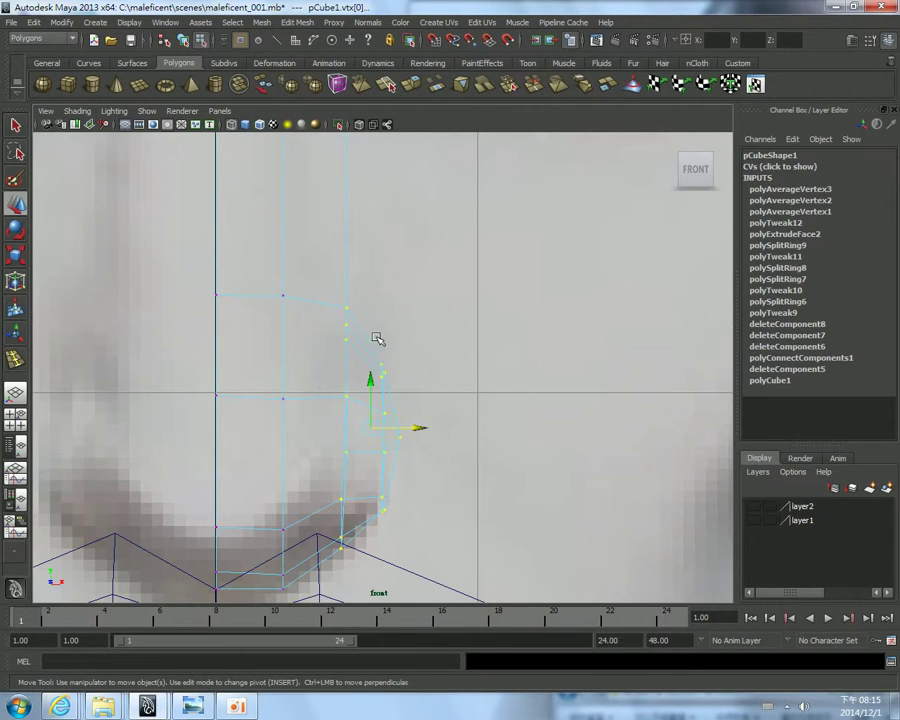
{"action": "left_click_drag", "start_coordinate": [366, 426], "coordinate": [362, 424]}
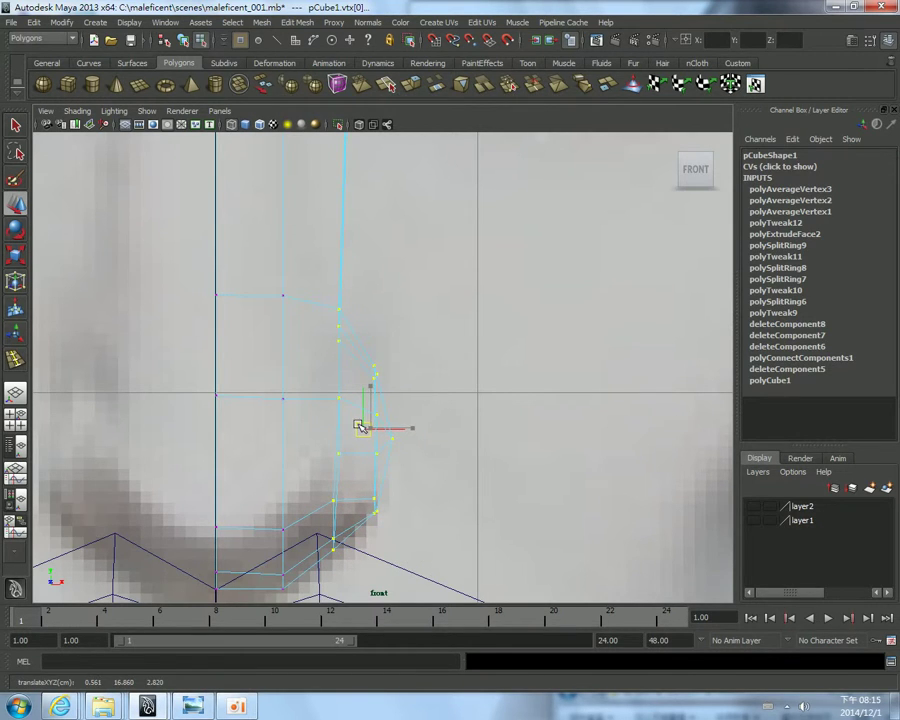
{"action": "left_click", "coordinate": [500, 446]}
Orbit the enlarged perspective view to inspect the nose and lips
{"action": "key", "text": "space"}
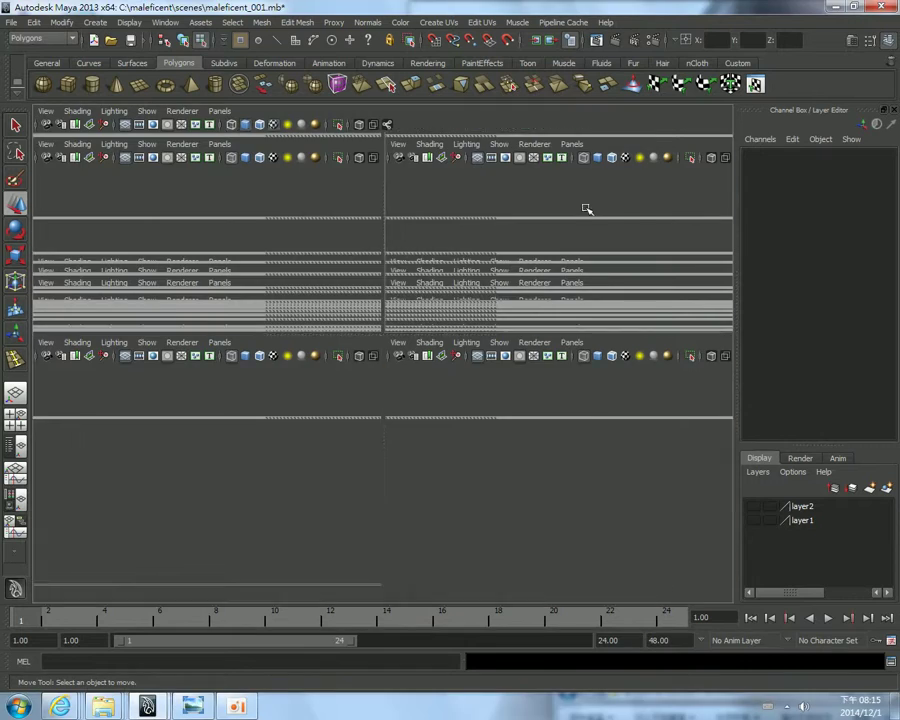
{"action": "key", "text": "space"}
{"action": "mouse_move", "coordinate": [502, 224]}
{"action": "left_mouse_down", "text": "alt"}
{"action": "mouse_move", "coordinate": [356, 280]}
{"action": "mouse_move", "coordinate": [349, 339]}
{"action": "left_mouse_up", "text": "alt"}
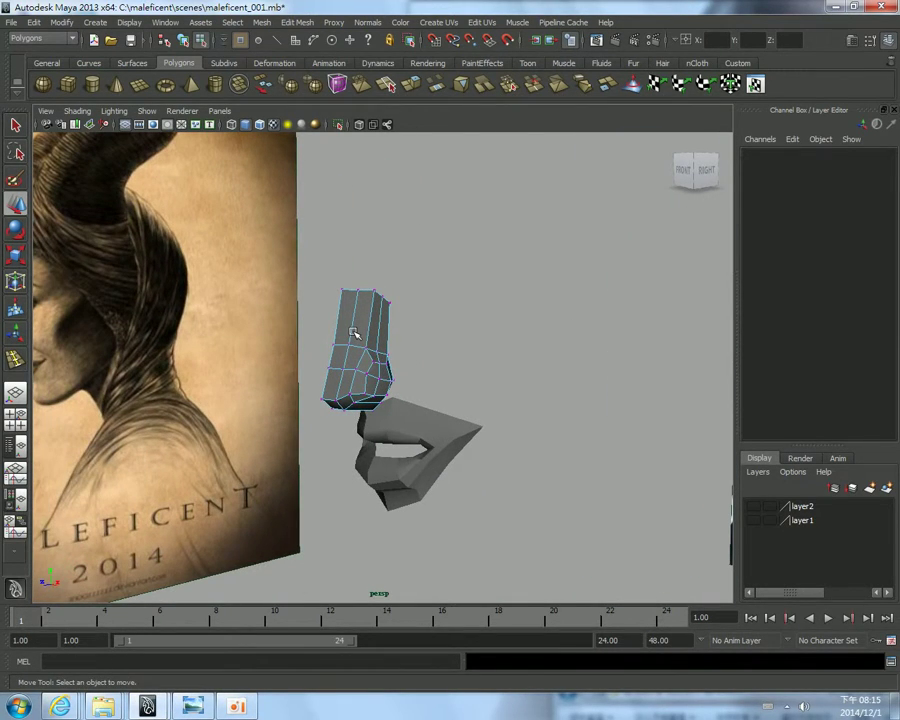
{"action": "left_click", "coordinate": [236, 706]}
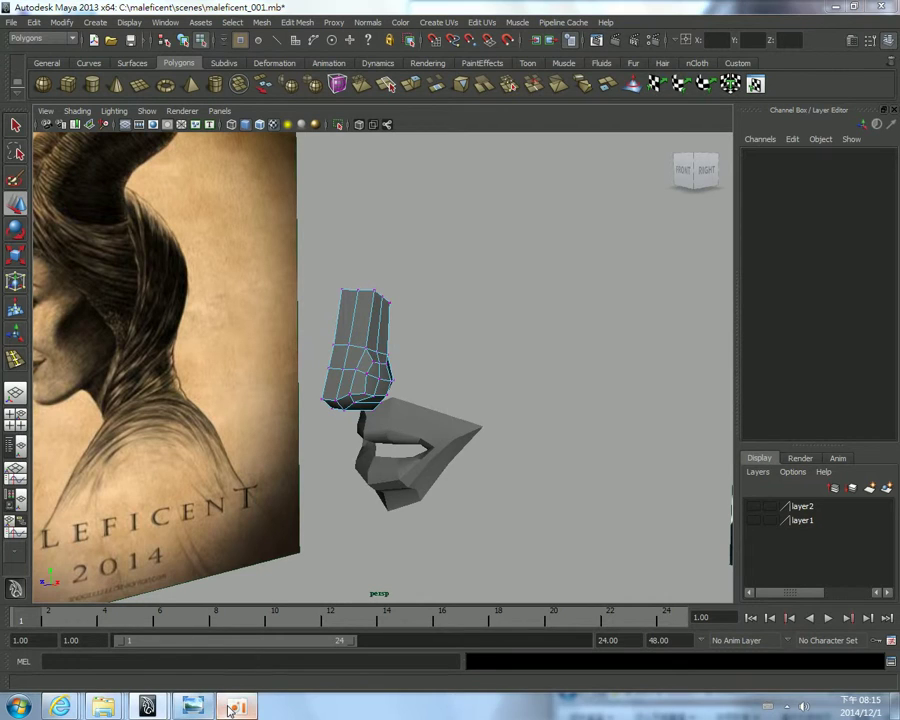